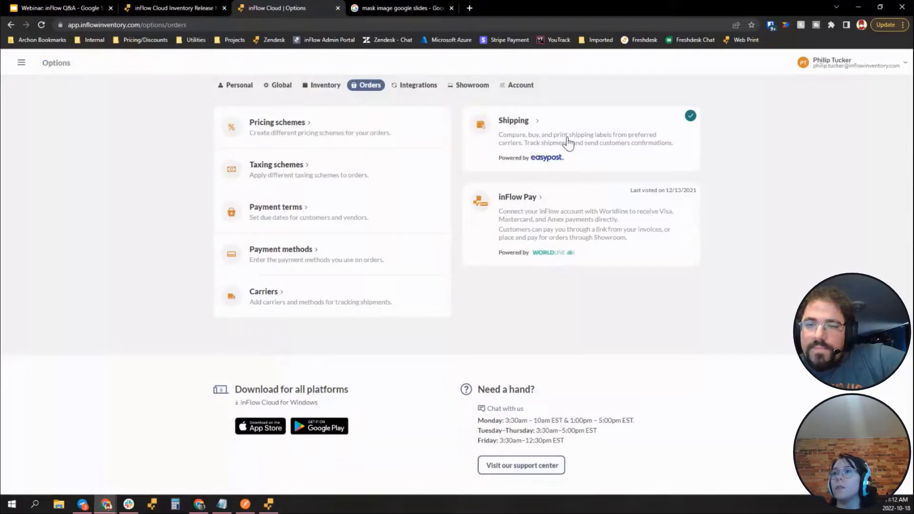
Step: Review the saved parcel sizes in the shipping settings, including Normal and MediumFlatRateBox, and close them without saving
click(568, 141)
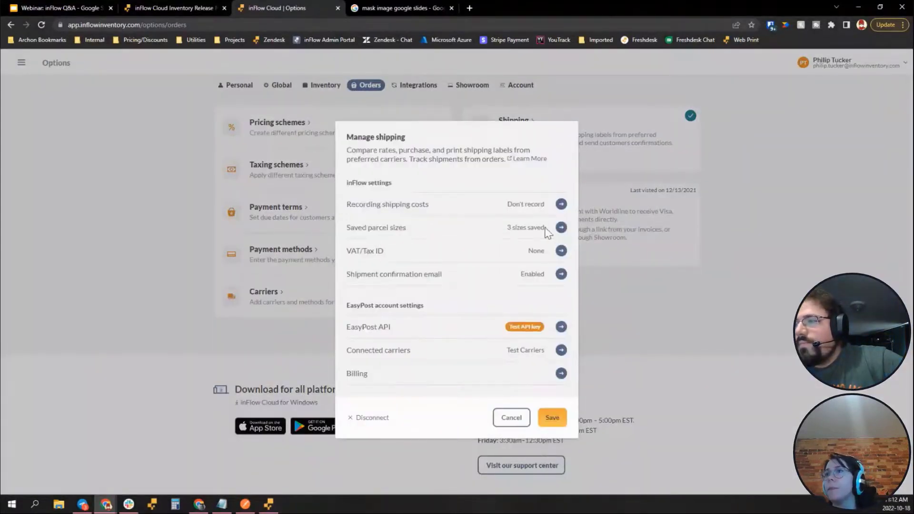
click(561, 228)
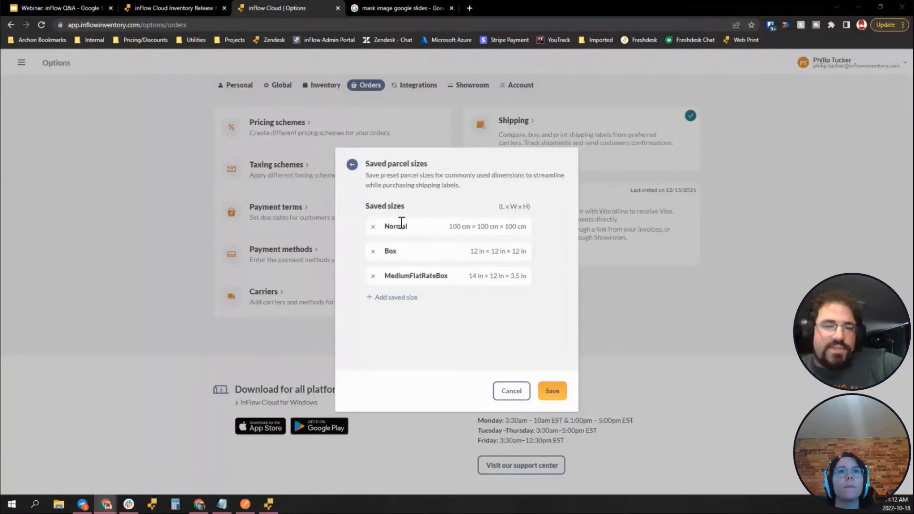
drag(385, 226, 411, 233)
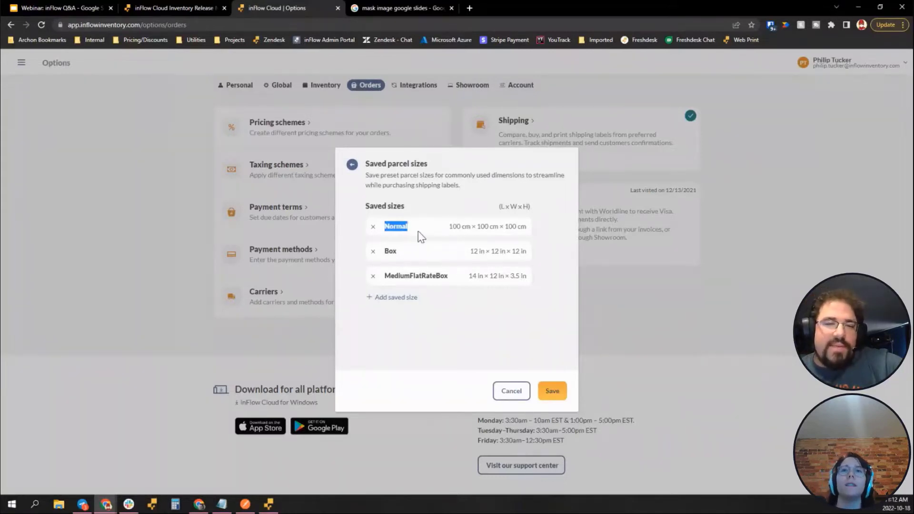
double_click(403, 276)
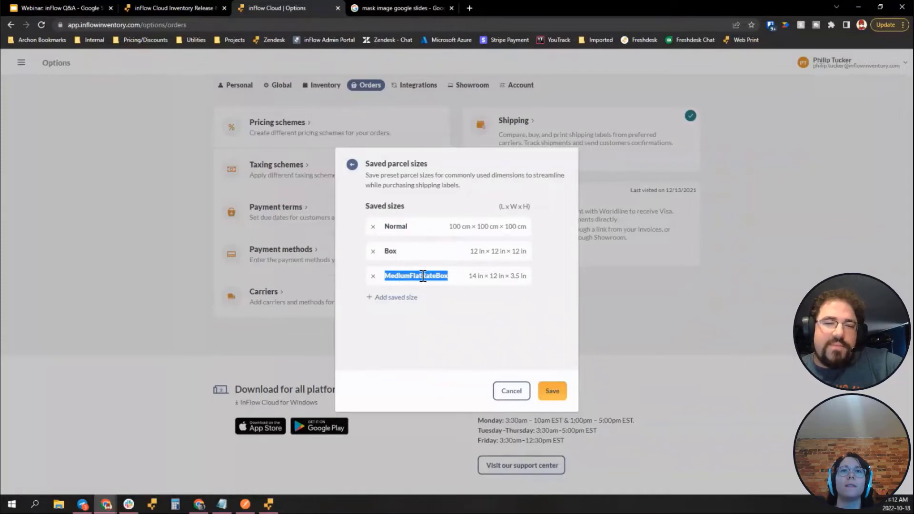
click(423, 276)
drag(396, 226, 433, 275)
click(438, 275)
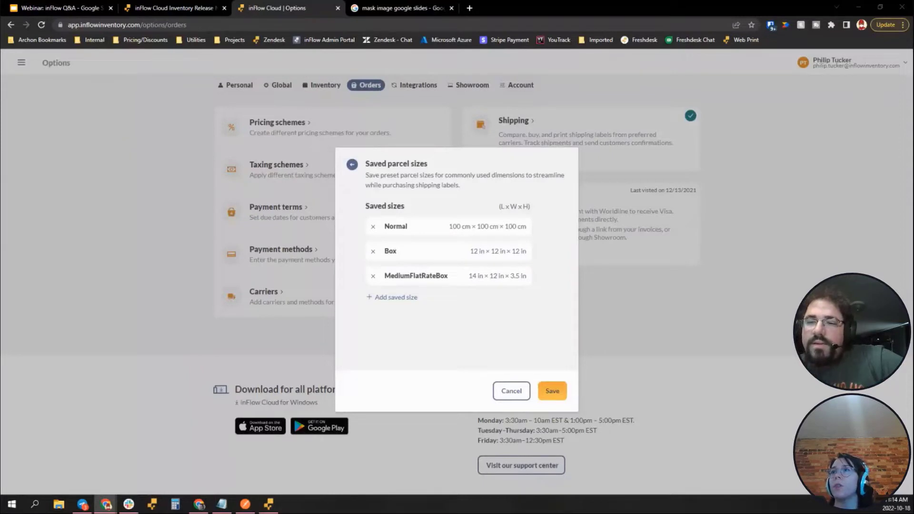
click(511, 391)
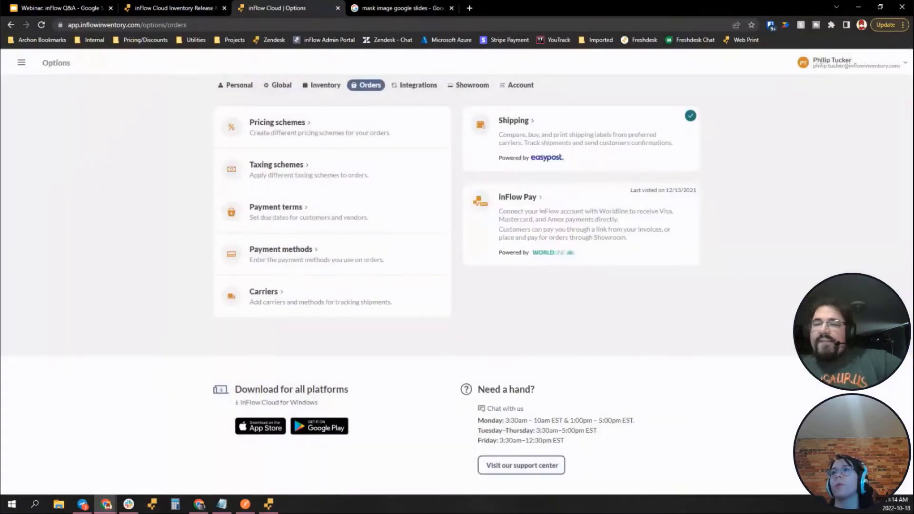
Step: Open the purchase order list in the web app
click(21, 63)
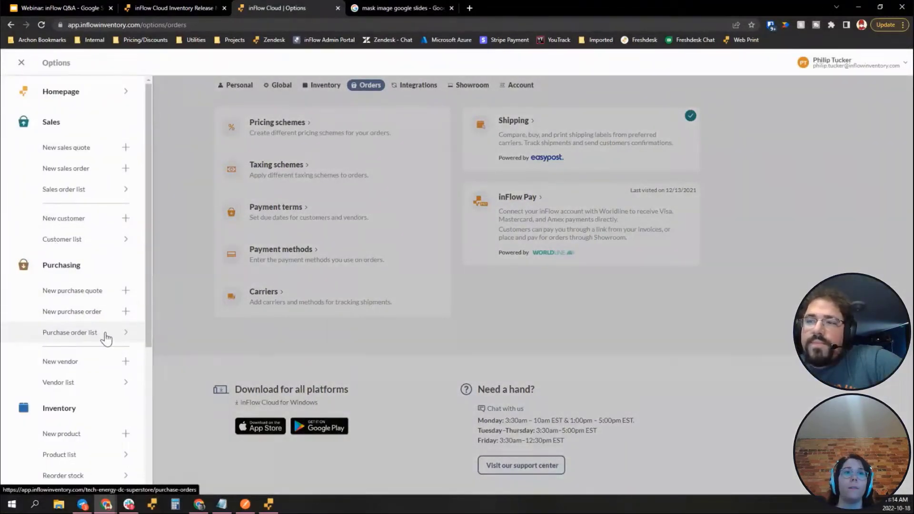
click(104, 333)
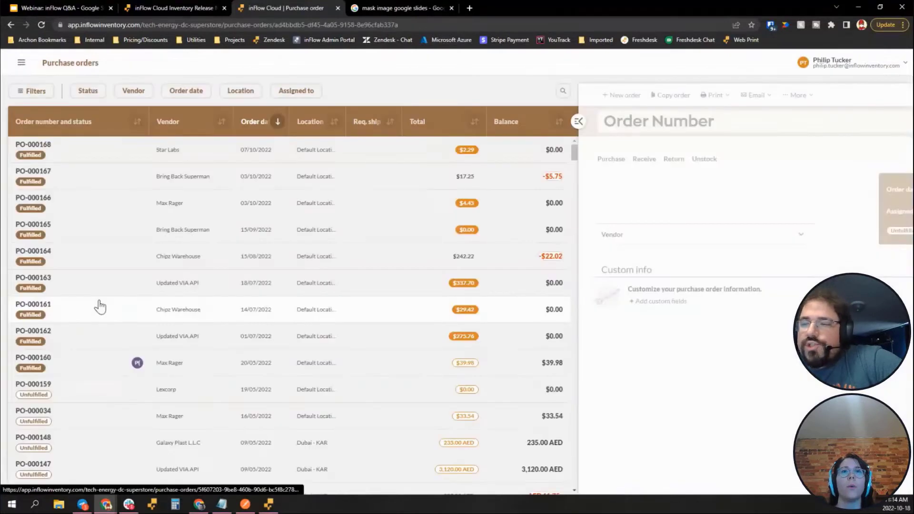
Step: Switch to the inFlow Cloud desktop app and open the dashboard, discarding the unsaved product changes
click(268, 505)
click(232, 110)
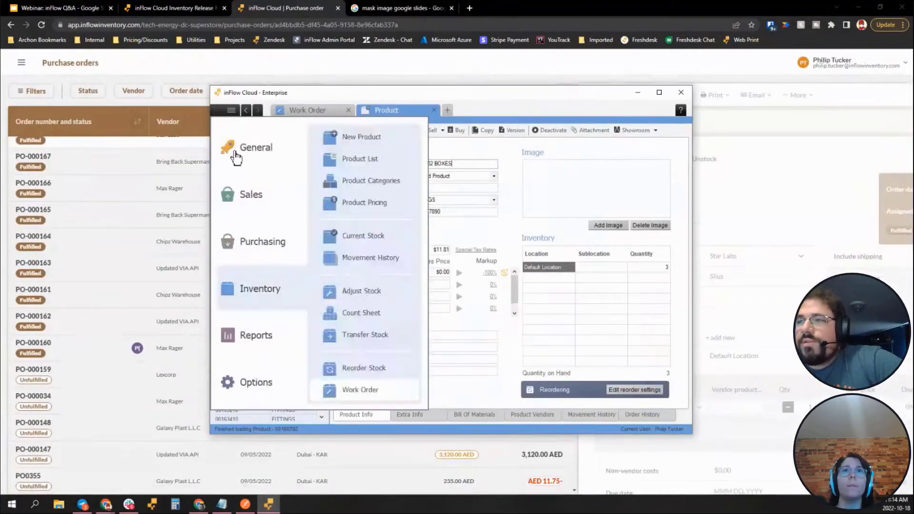
click(367, 164)
key(Tab)
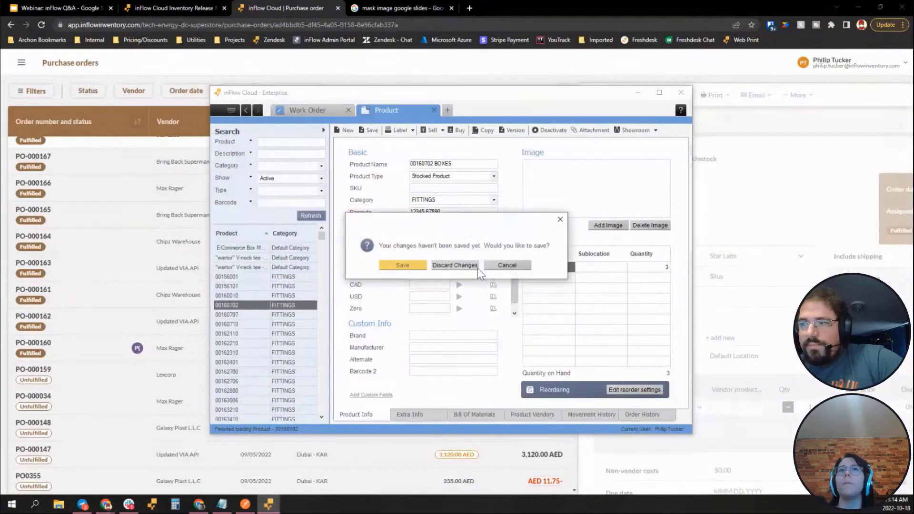
key(Return)
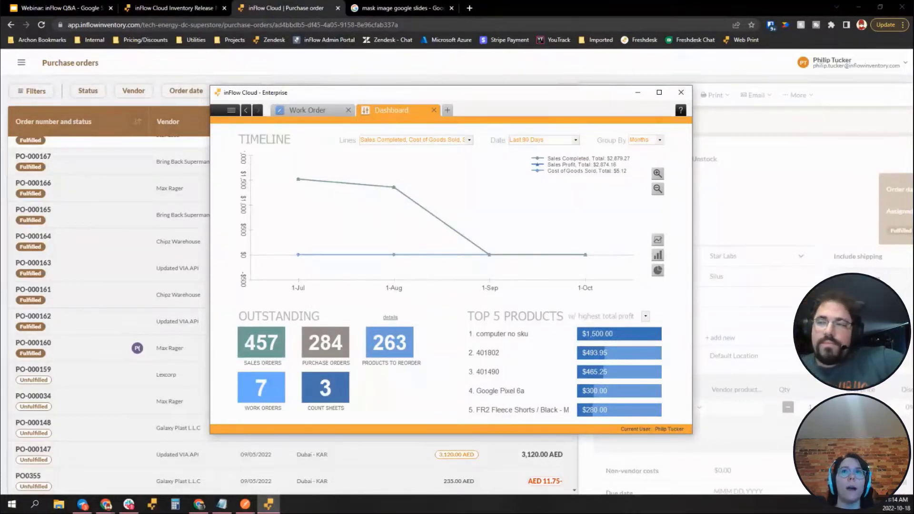
Step: Open the newest purchase order, from vendor Star Labs, out of the purchase order list
click(228, 114)
click(240, 241)
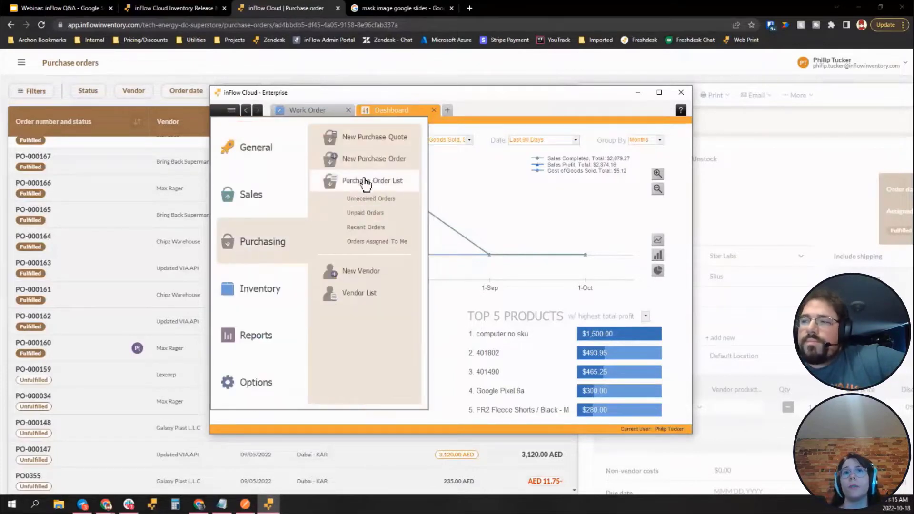
click(366, 181)
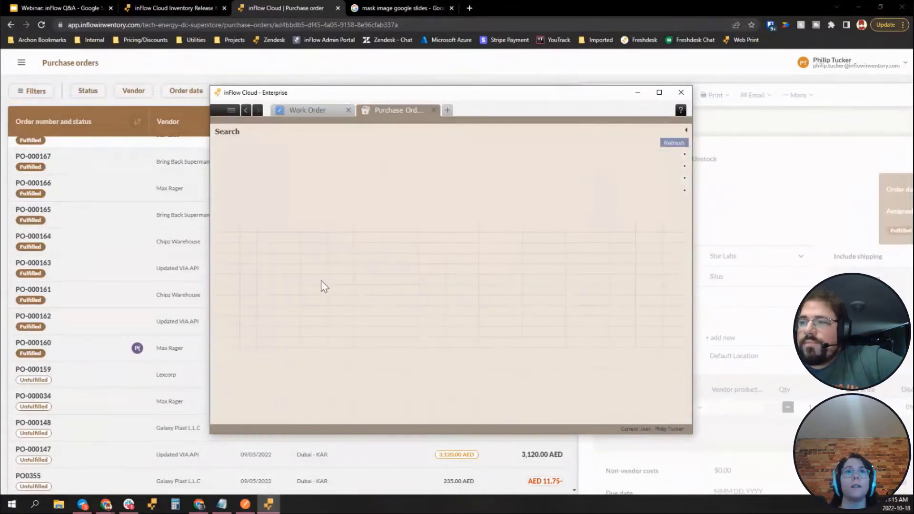
double_click(226, 248)
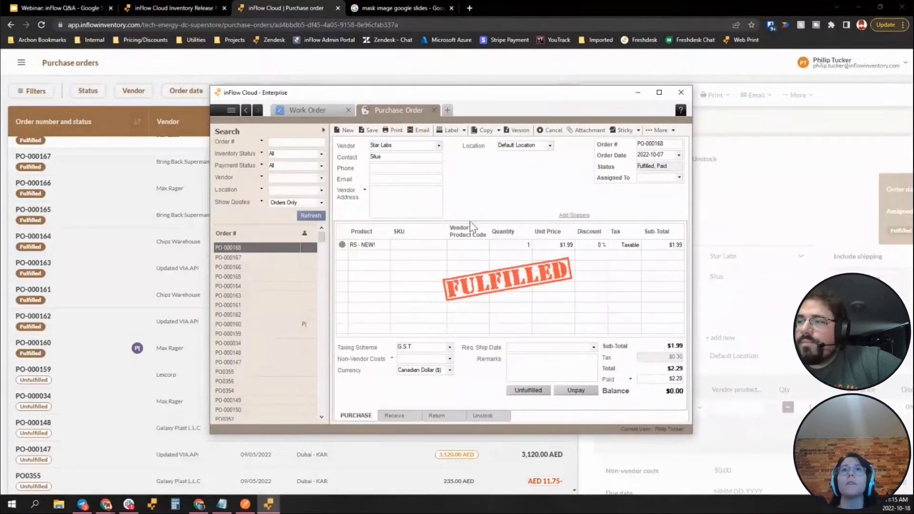
Step: Examine the Star Labs purchase order's version history and open version 1
click(514, 131)
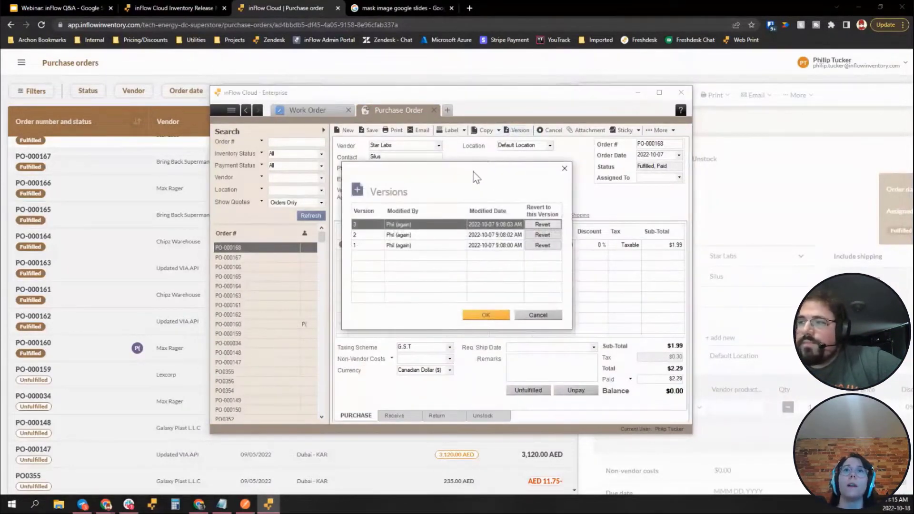
drag(473, 171, 484, 178)
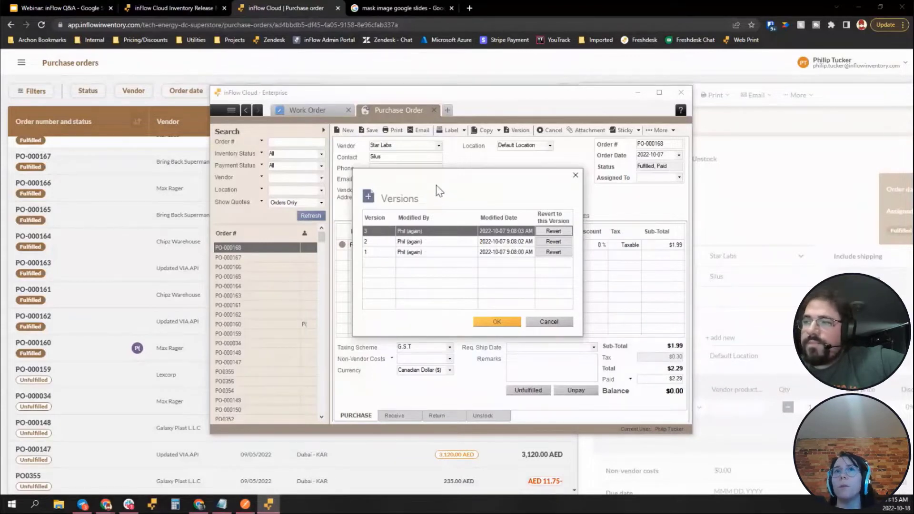
drag(436, 184, 476, 211)
double_click(462, 267)
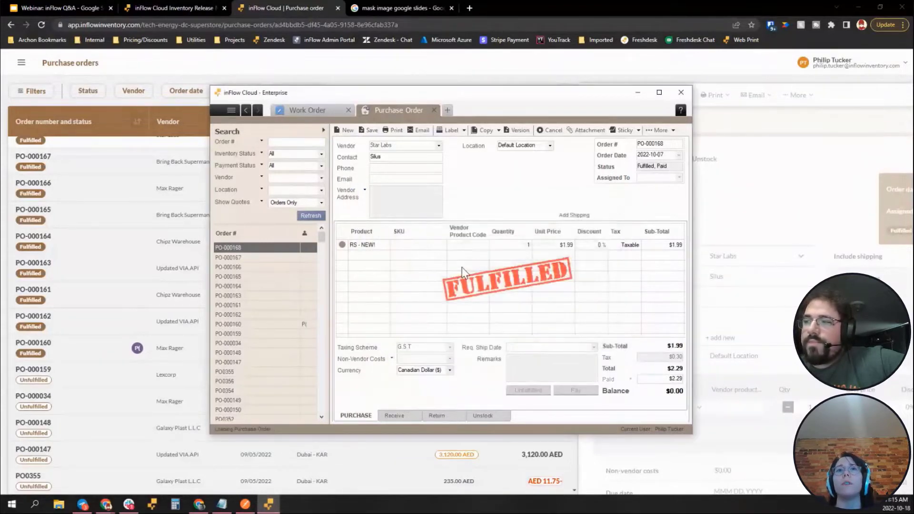
click(522, 133)
double_click(415, 245)
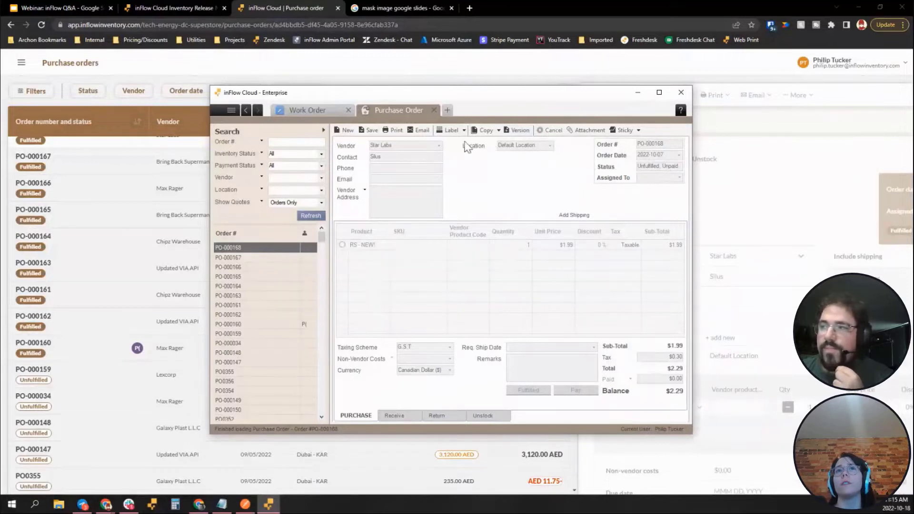
Step: Preview the documents available for emailing with this purchase order and close without sending
click(422, 131)
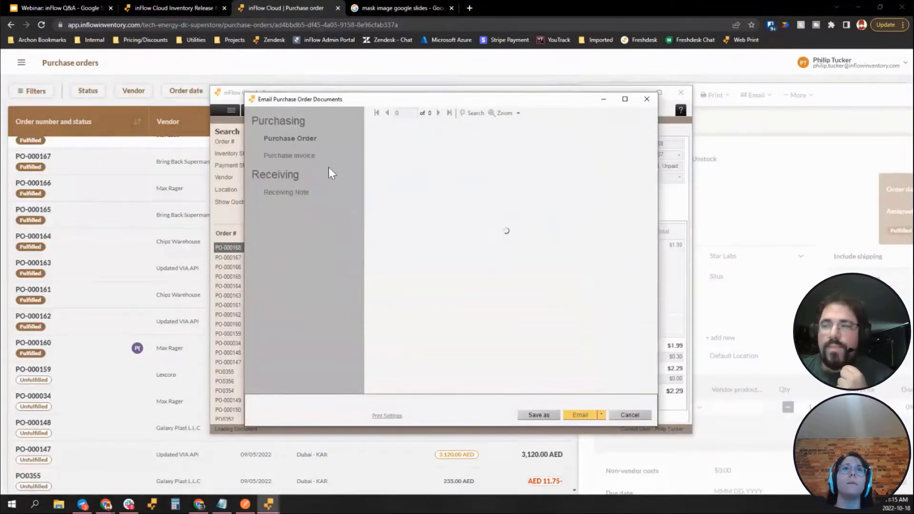
click(630, 414)
Step: Check the Default Bcc option in the personal email settings and close the settings without saving
click(231, 110)
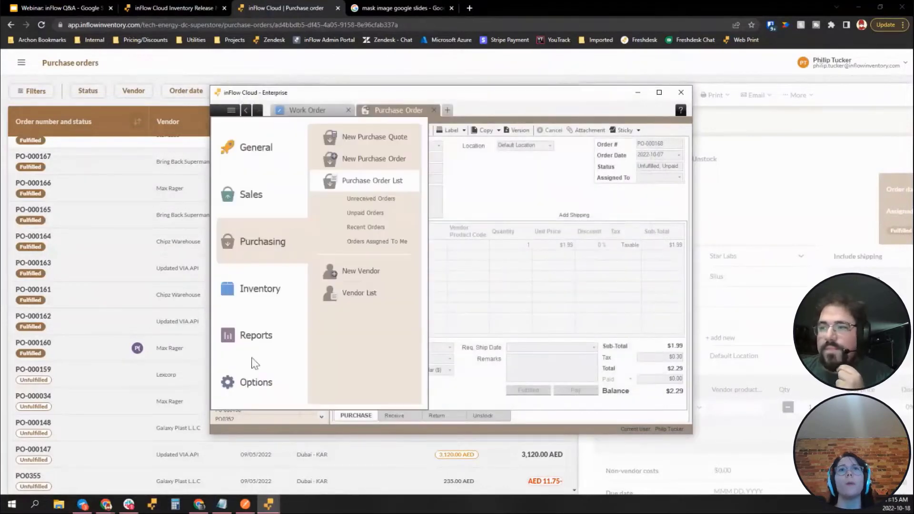
click(252, 381)
click(370, 212)
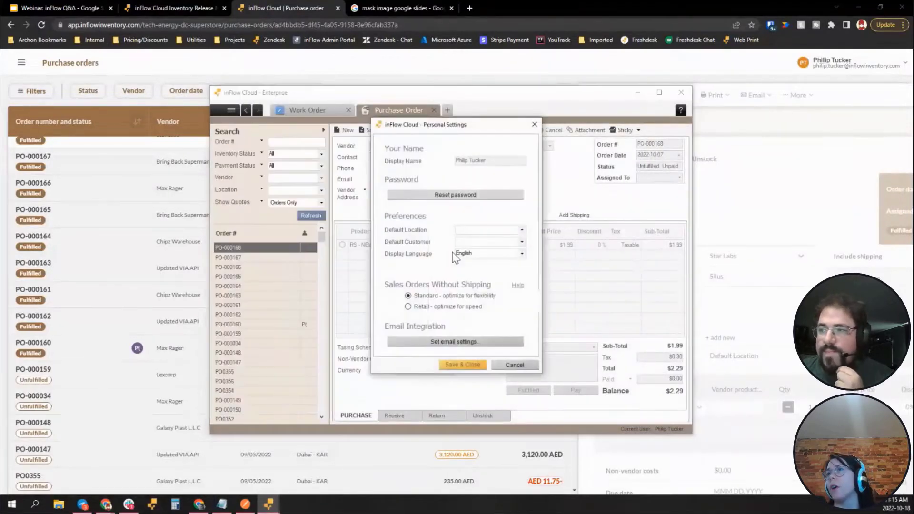
click(453, 344)
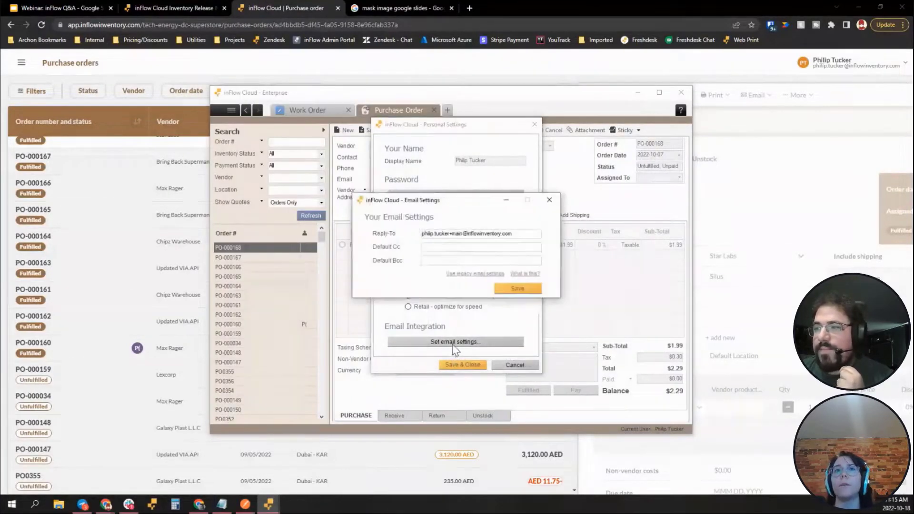
click(434, 261)
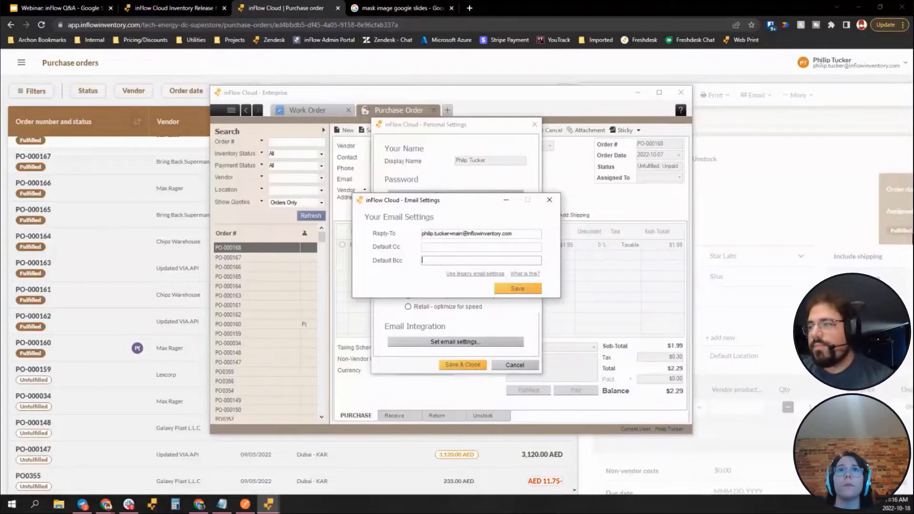
click(549, 200)
click(512, 364)
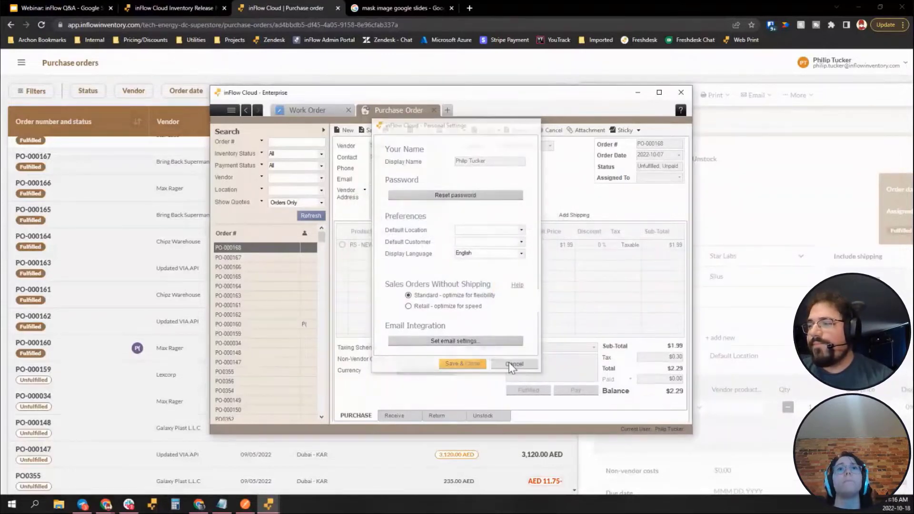
Step: Reopen the personal email settings, review both the Default Cc and Default Bcc fields, and close without saving
click(232, 110)
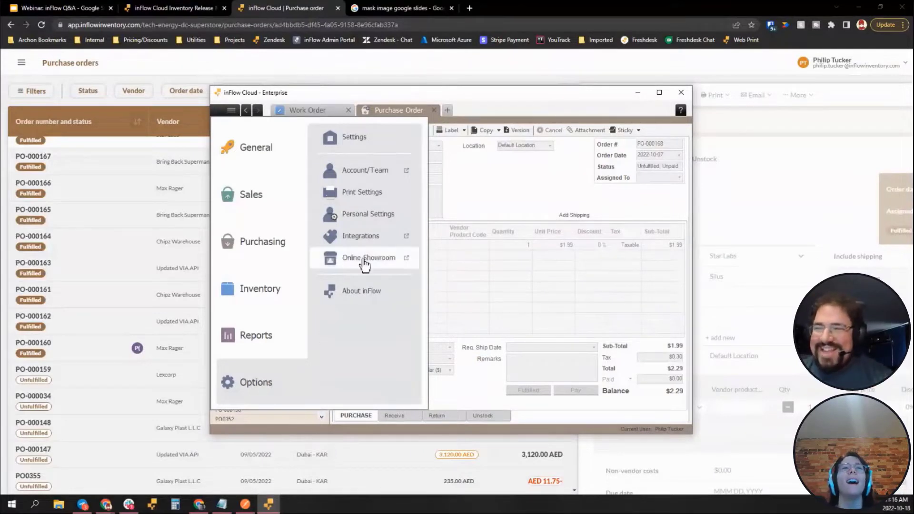
click(376, 216)
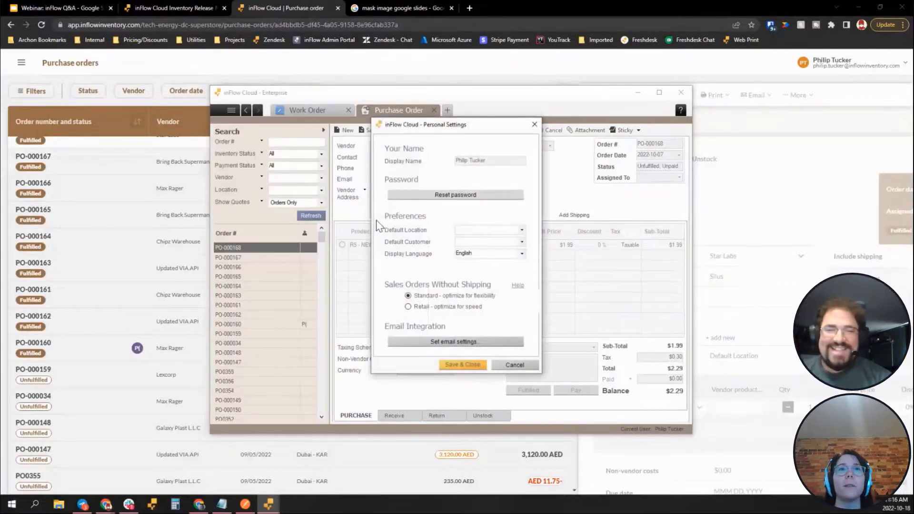
click(442, 341)
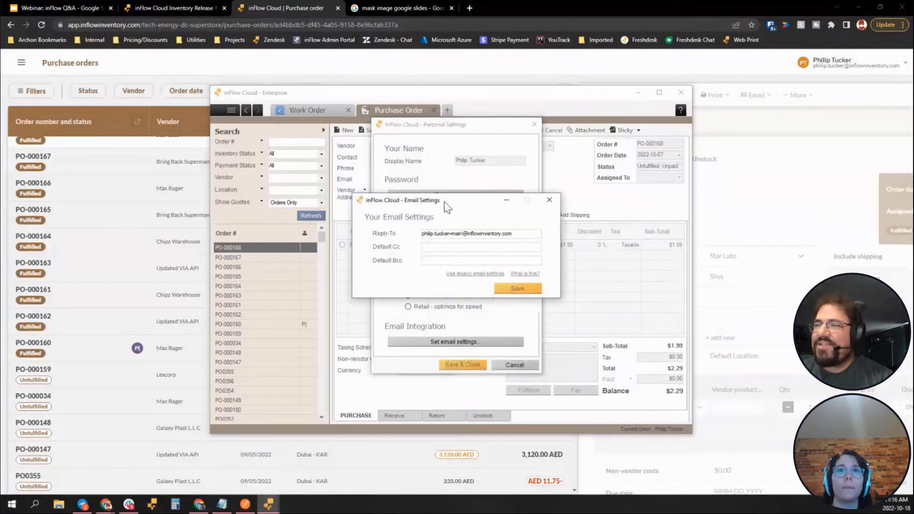
drag(444, 202, 432, 200)
click(419, 244)
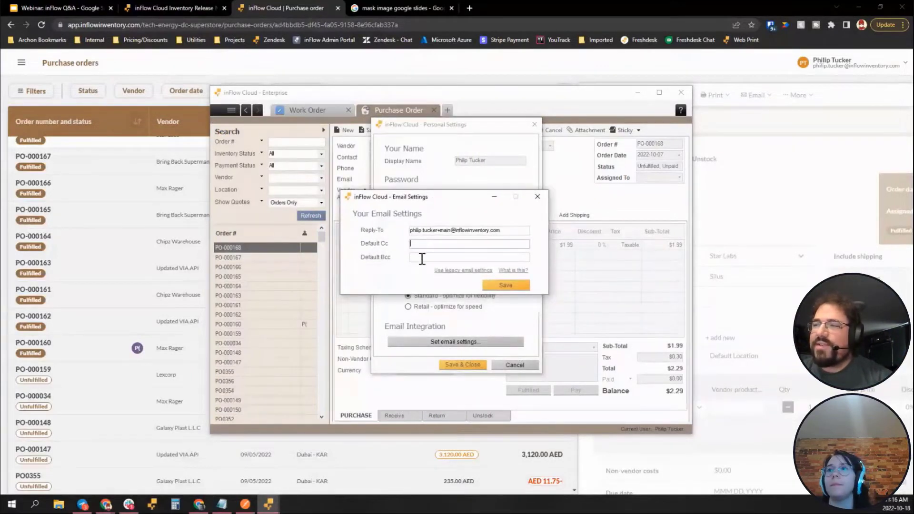
click(416, 262)
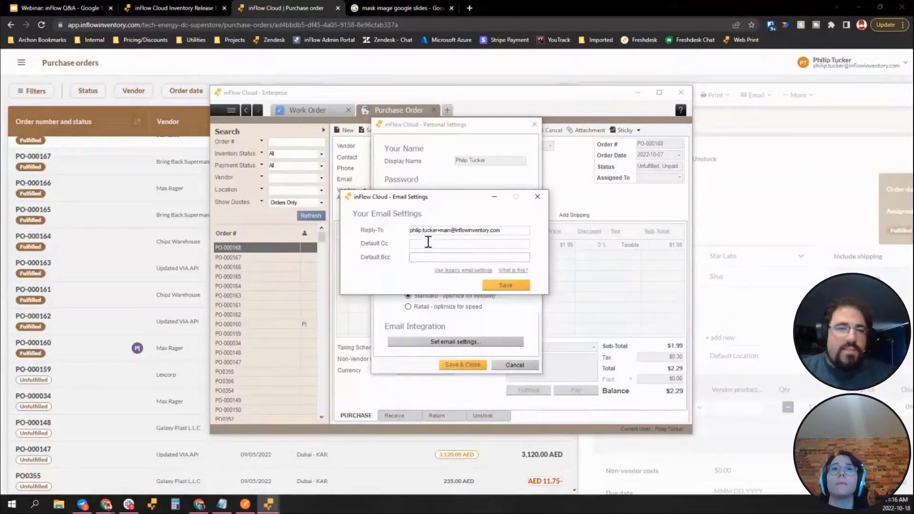
click(538, 197)
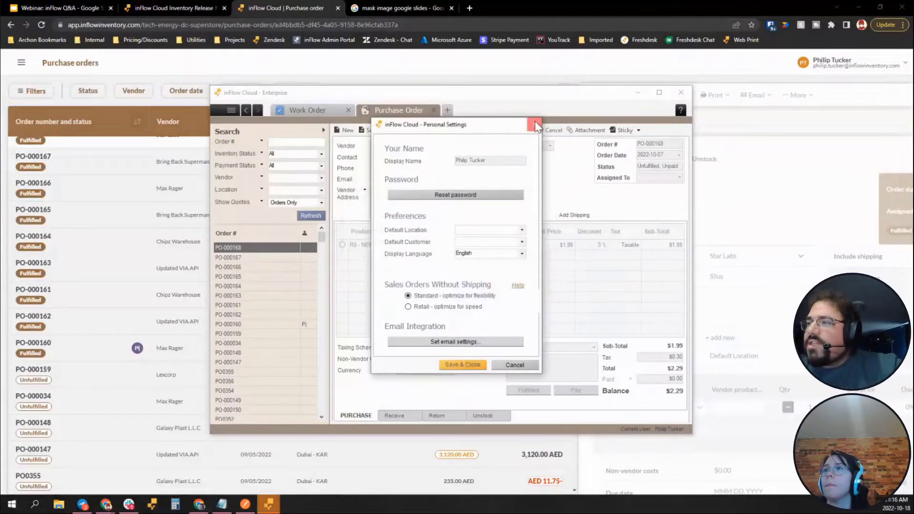
click(534, 124)
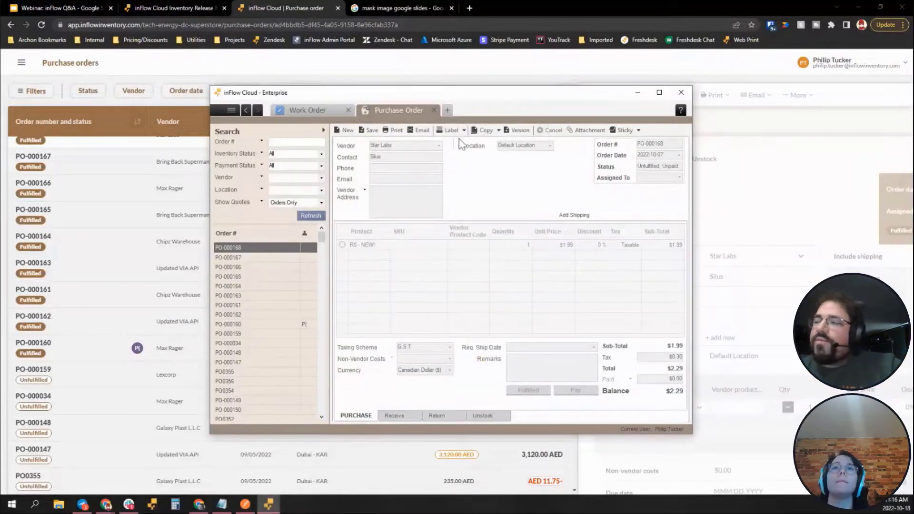
Step: Compare the purchase order's earlier states by viewing version 2 and version 1 from its version history
click(509, 136)
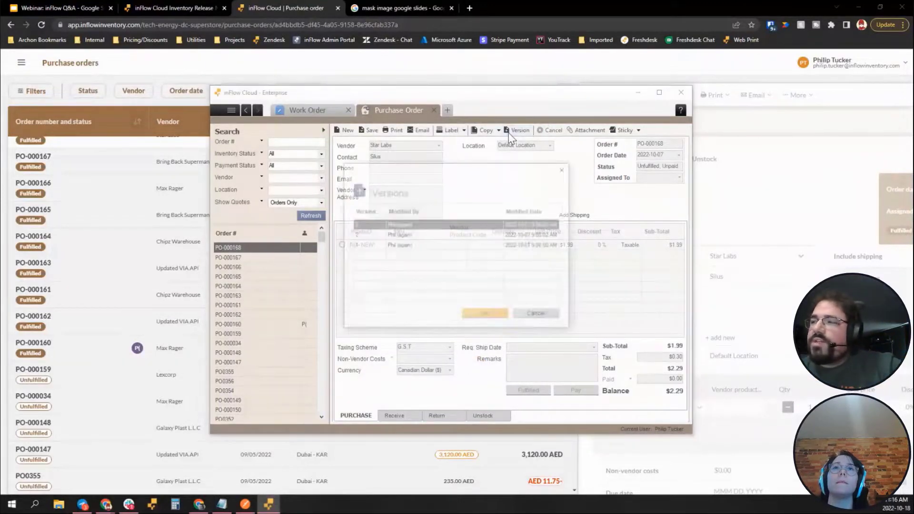
double_click(410, 236)
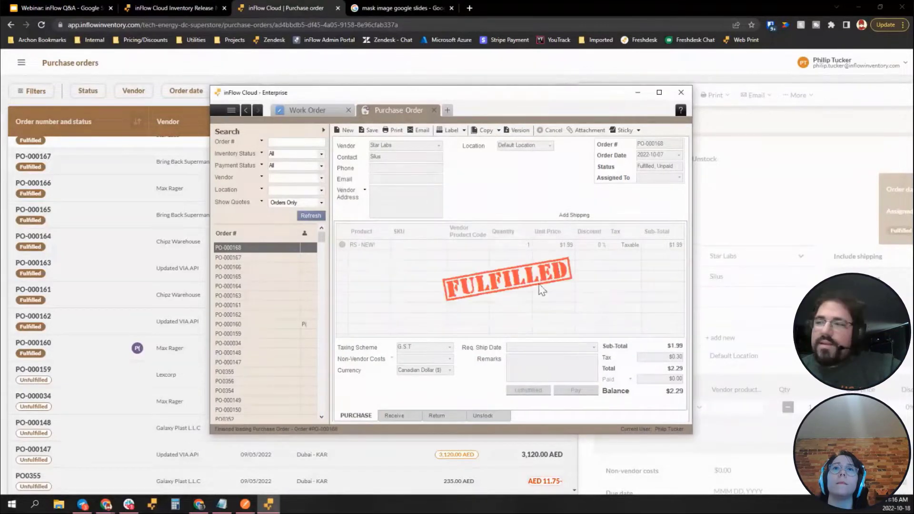
click(515, 131)
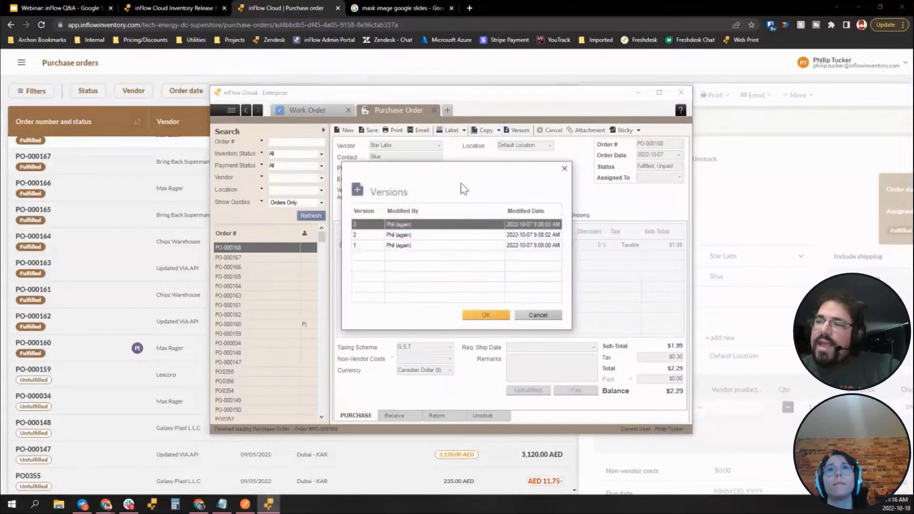
double_click(413, 246)
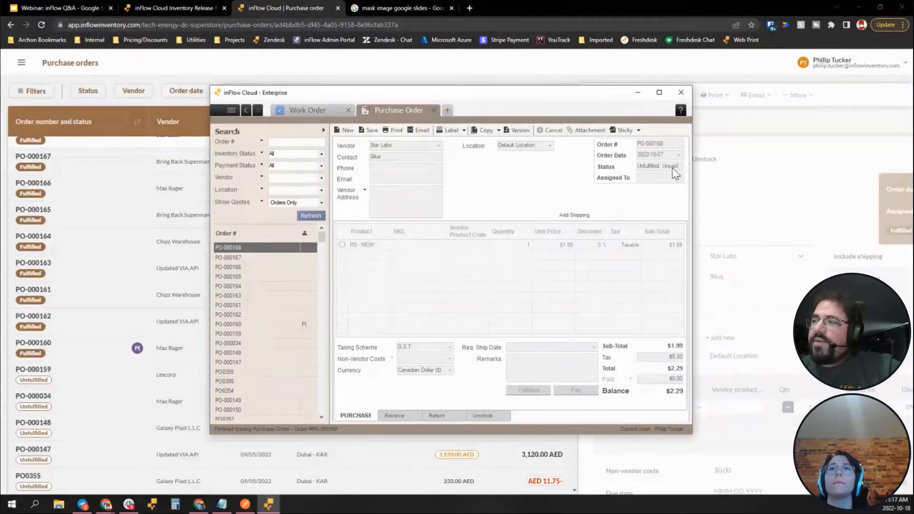
Step: Load versions 2 and 3 of the purchase order, check the order status, and close the version list without reverting
click(515, 131)
double_click(421, 235)
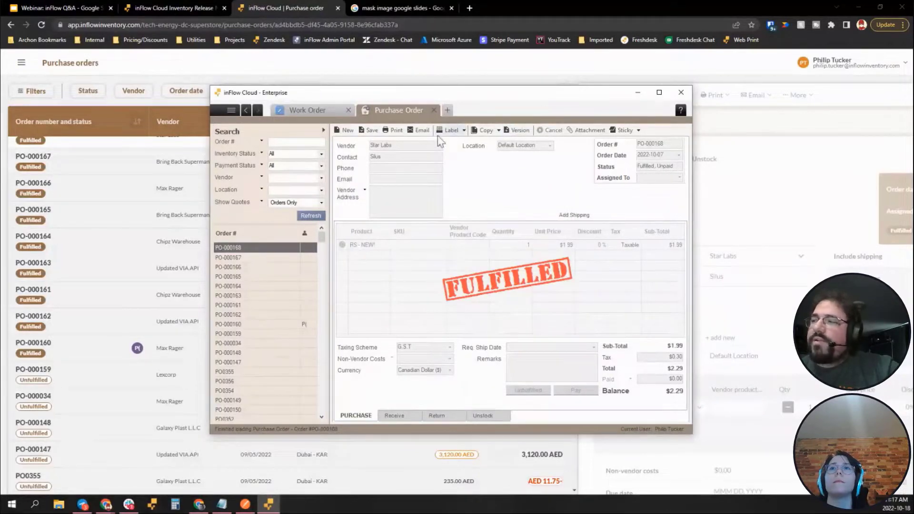
click(526, 132)
double_click(449, 225)
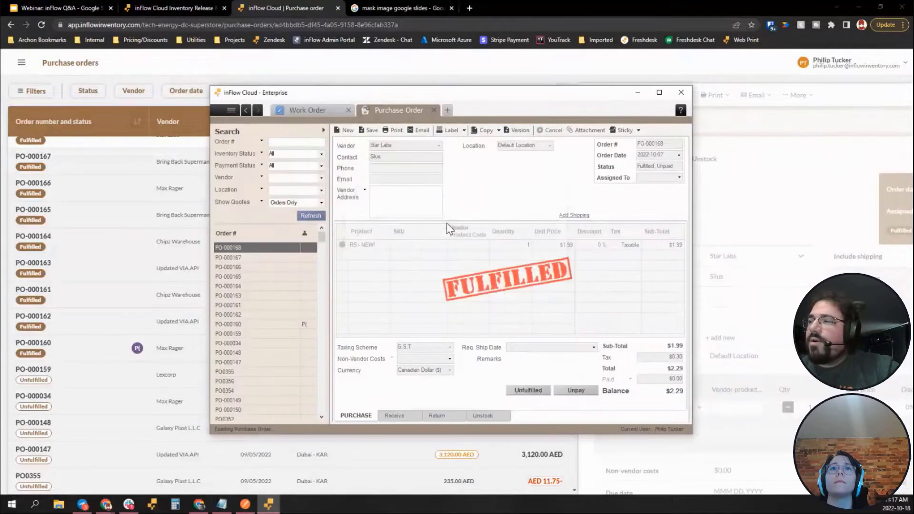
drag(677, 167, 648, 166)
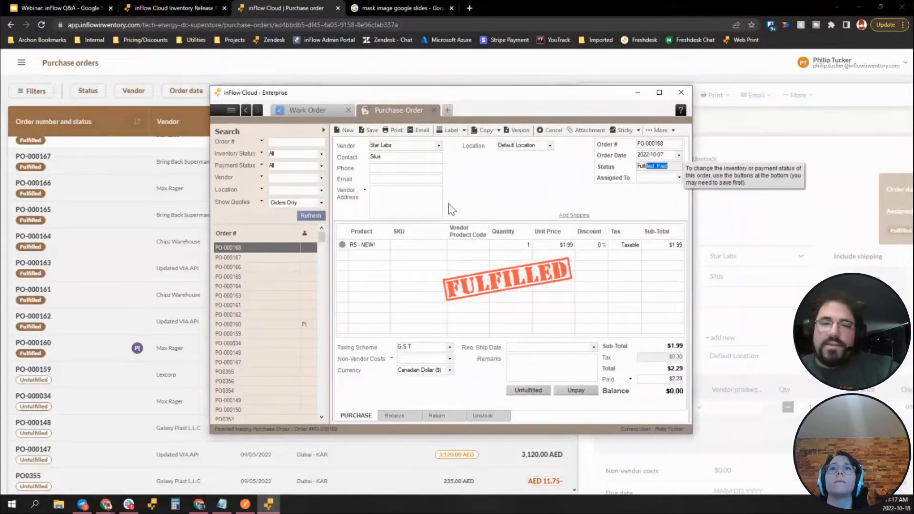
click(676, 168)
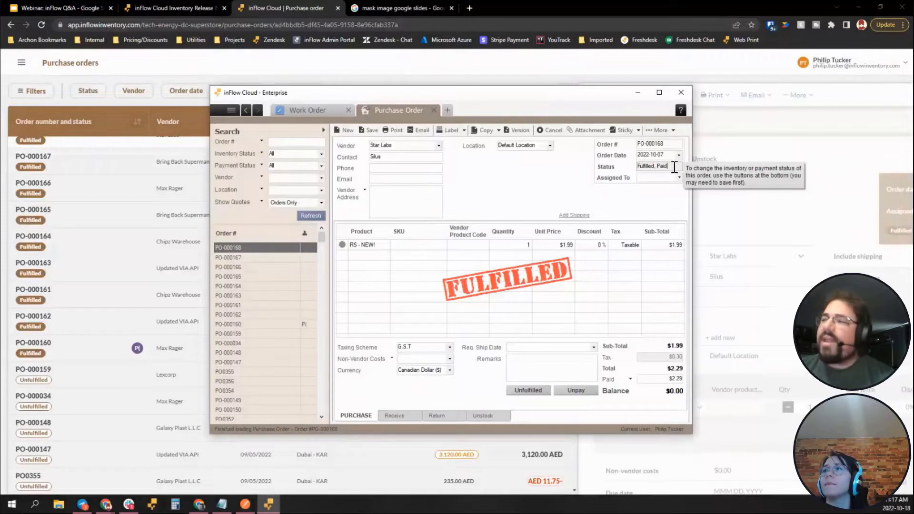
click(519, 130)
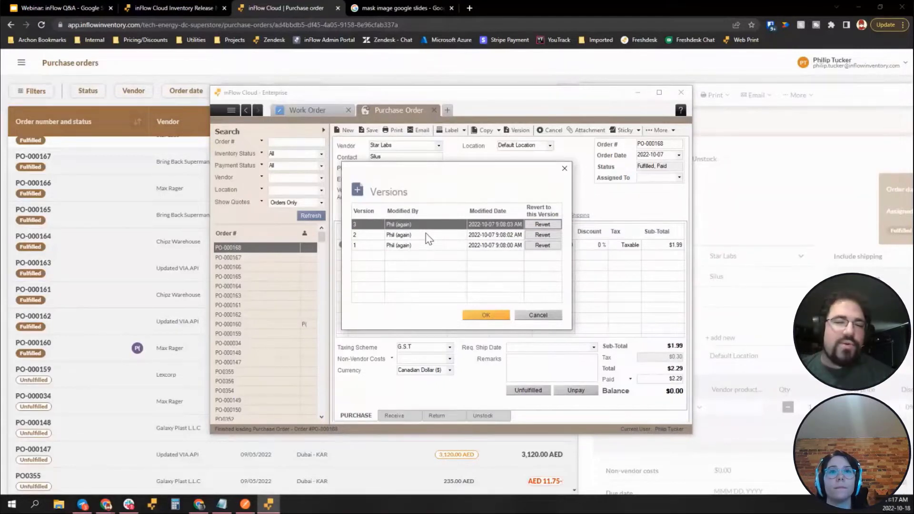
click(534, 316)
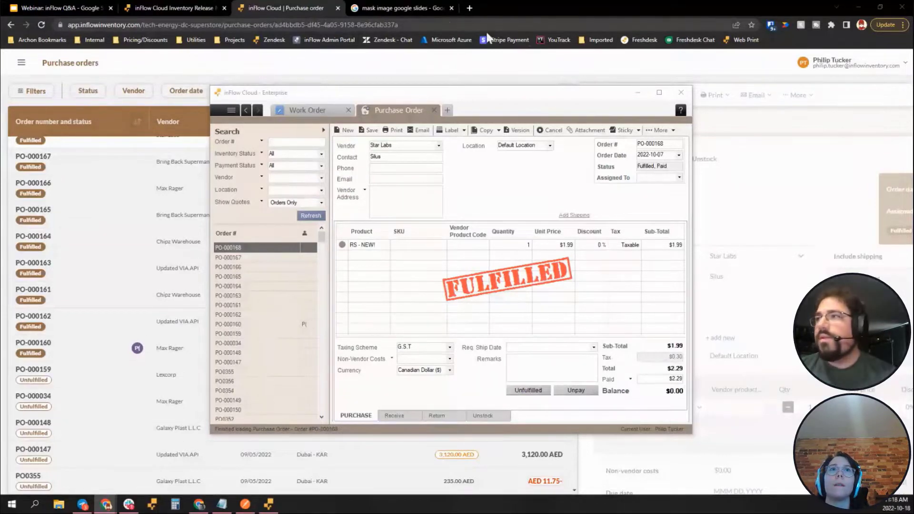
Step: Open roadmap.inflowinventory.com/tabs/1-under-consideration in a new browser tab and review the features under consideration and the planned ones
click(469, 7)
text(https://roadmap.inflowinventory.com/tabs/1-under-consideration)
key(Return)
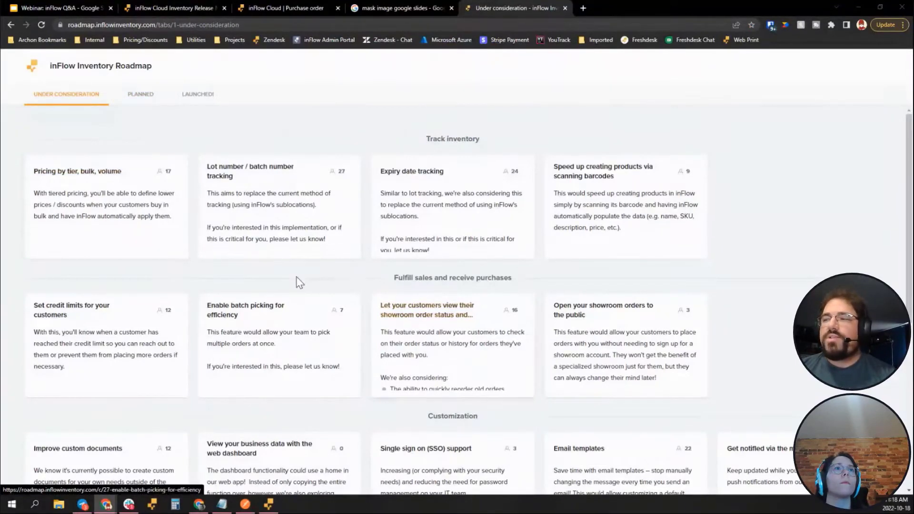
scroll(296, 282, down, 1)
scroll(296, 281, down, 5)
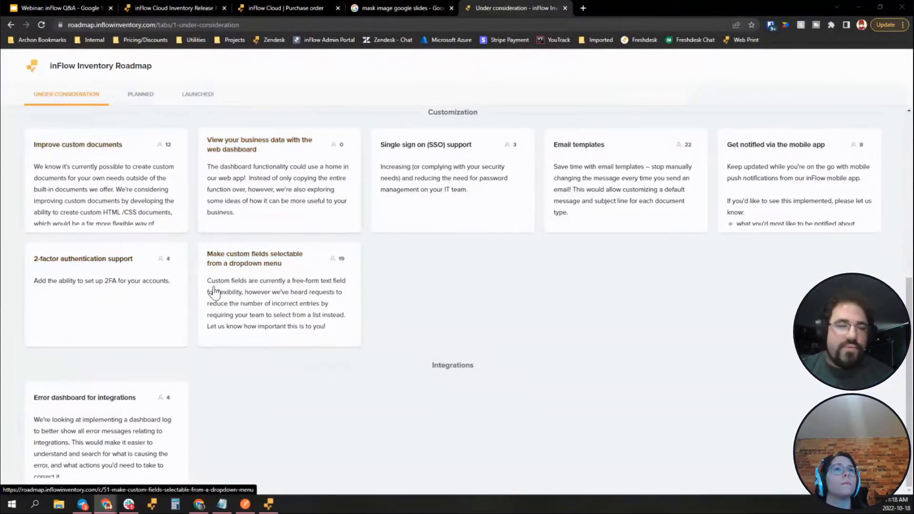
scroll(387, 339, up, 4)
scroll(387, 338, up, 1)
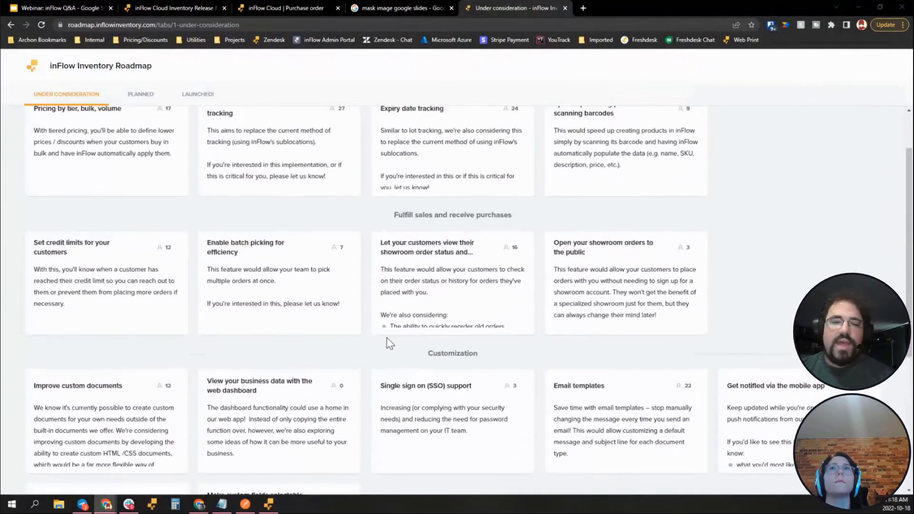
scroll(386, 338, up, 2)
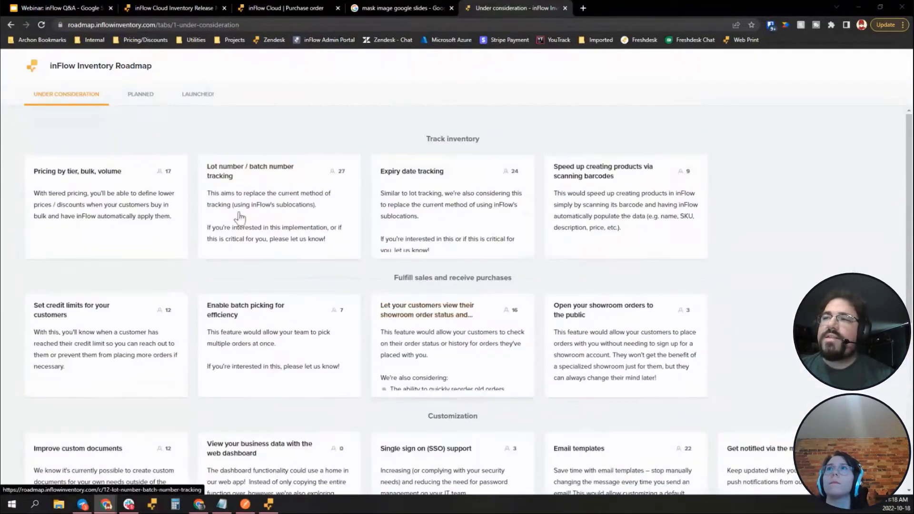
click(139, 94)
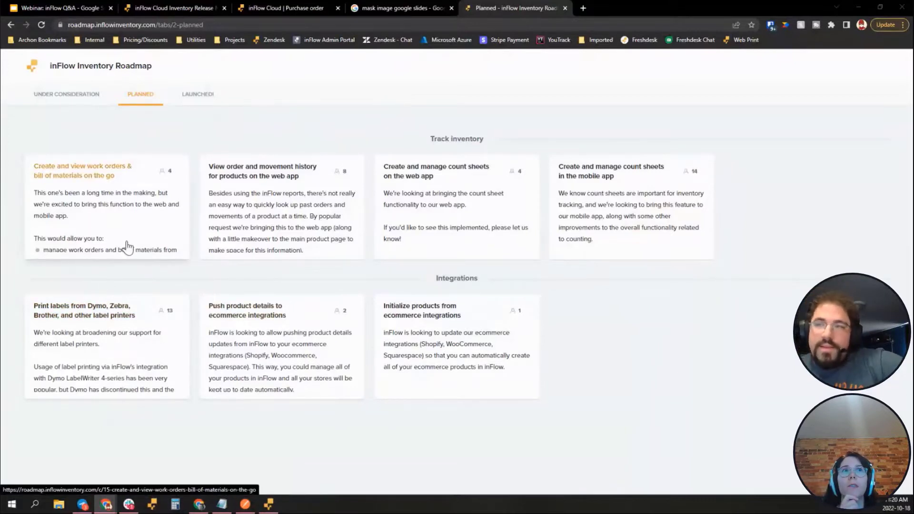
Step: Go to the inflowinventory.com home page and locate the Roadmap link among the Support links in its footer
click(163, 26)
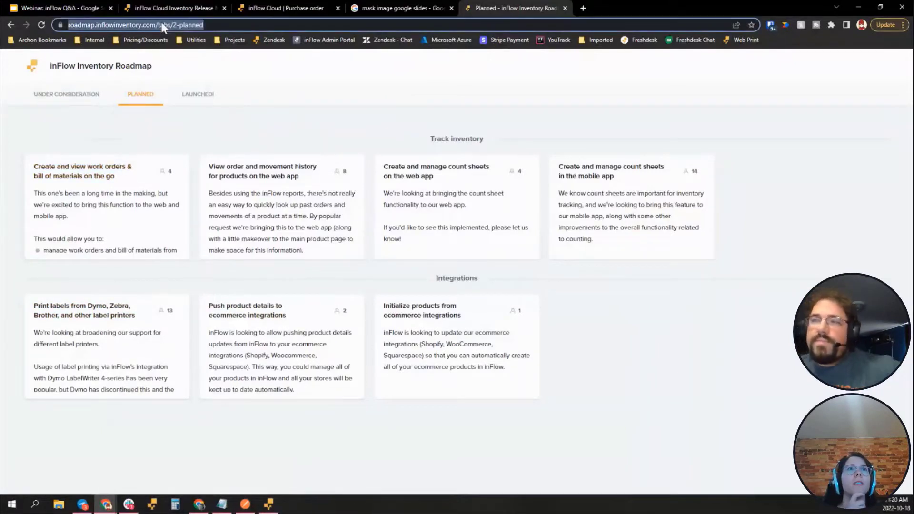
text(inflo)
key(Return)
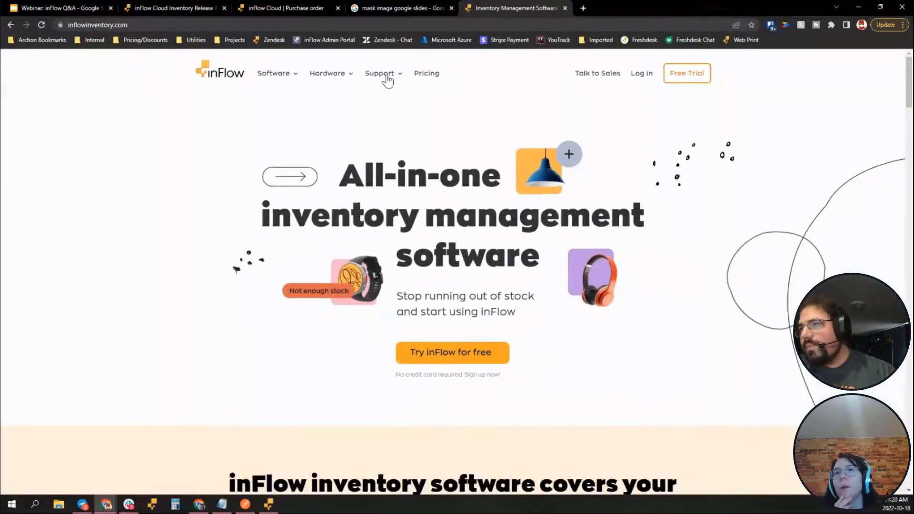
mouse_move(388, 77)
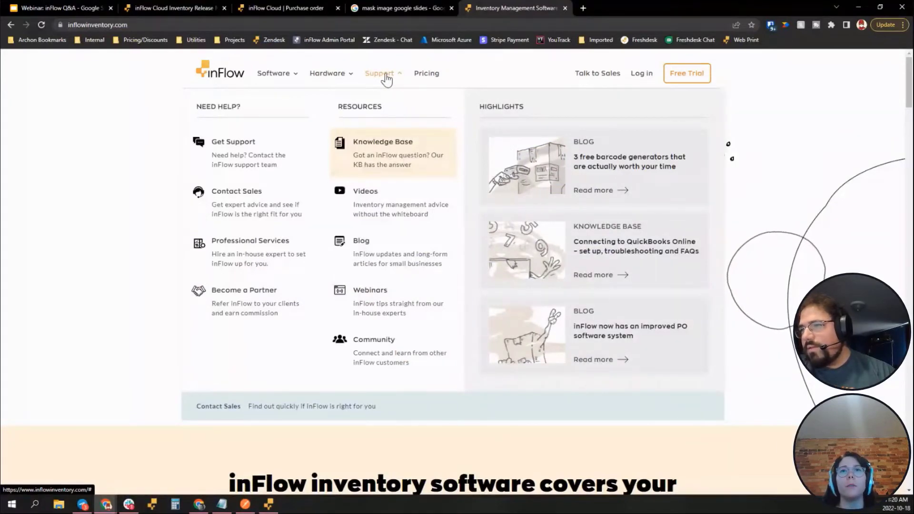
scroll(142, 300, down, 20)
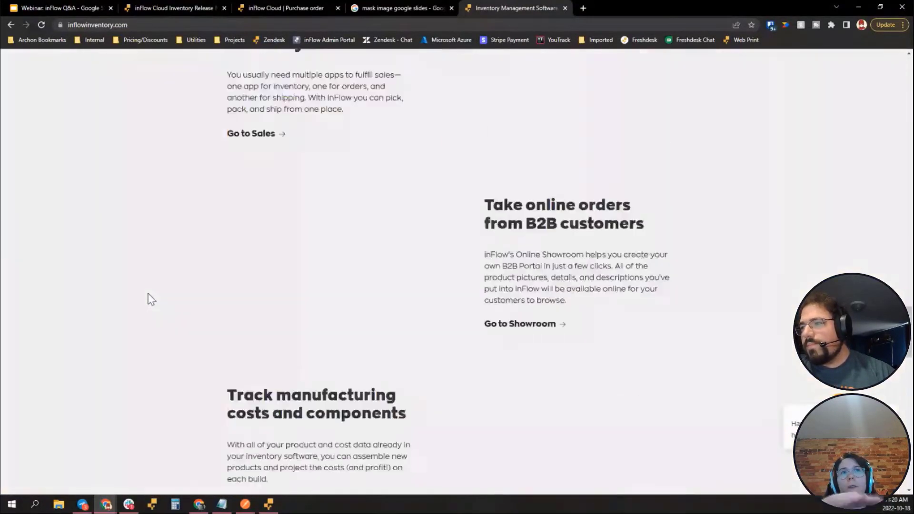
scroll(152, 299, down, 7)
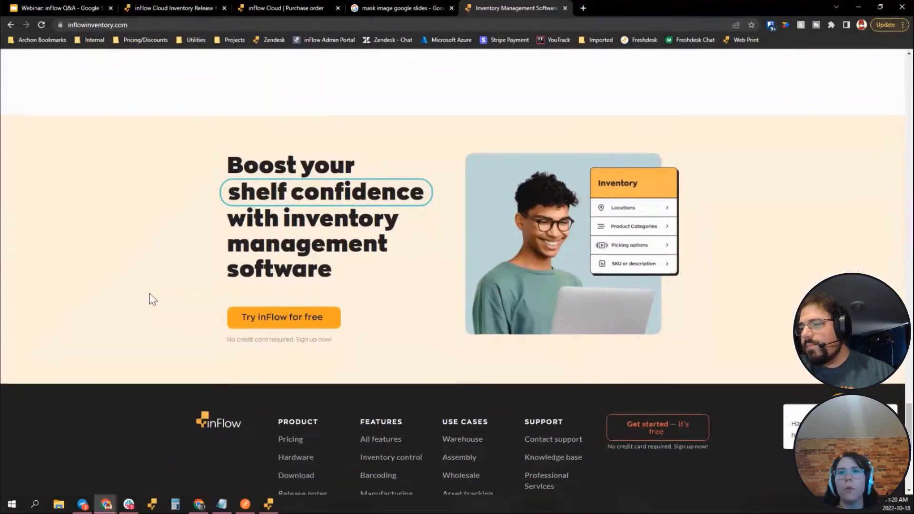
scroll(153, 299, down, 3)
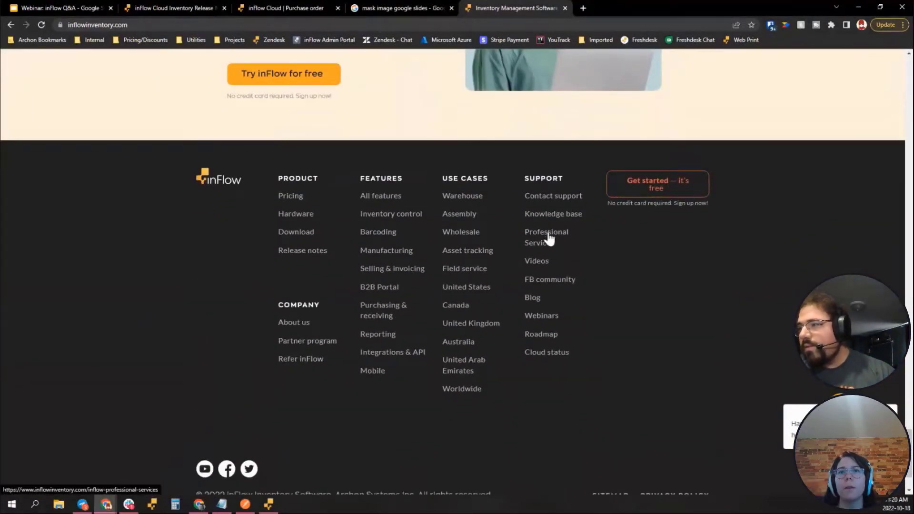
mouse_move(579, 333)
mouse_down()
mouse_move(517, 332)
mouse_move(585, 332)
mouse_up()
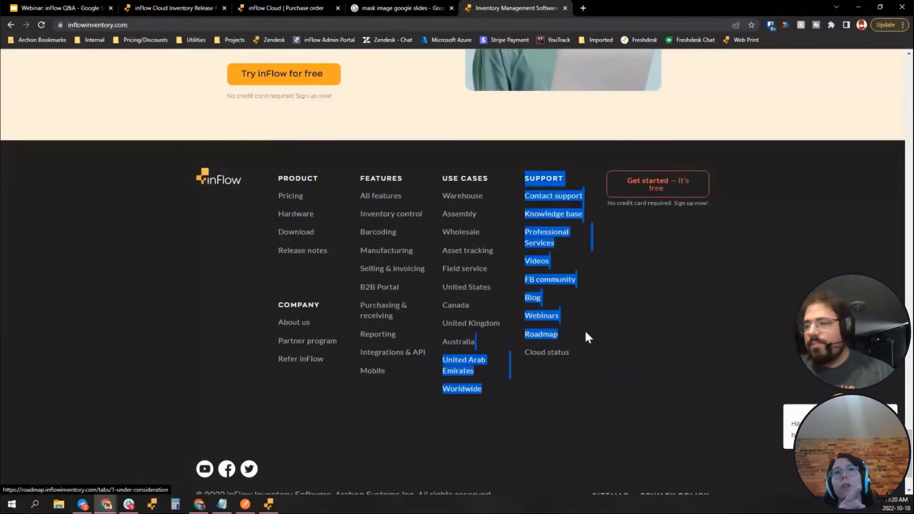
click(585, 330)
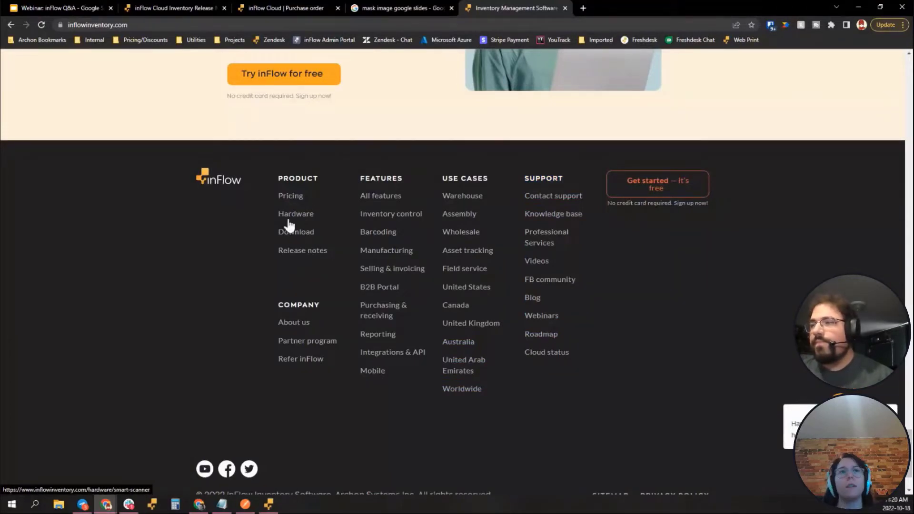
Step: Open the release notes from the footer and look through the October 5 and September 13, 2022 updates
click(299, 255)
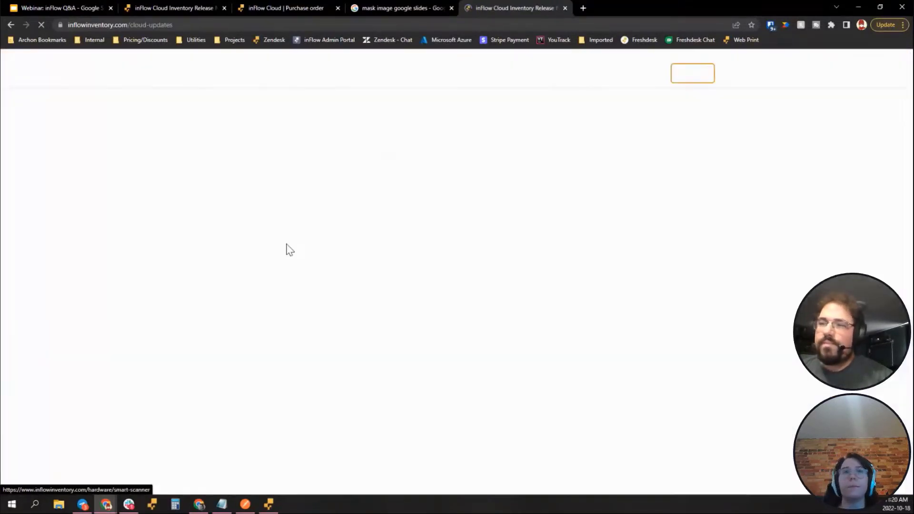
scroll(292, 212, down, 5)
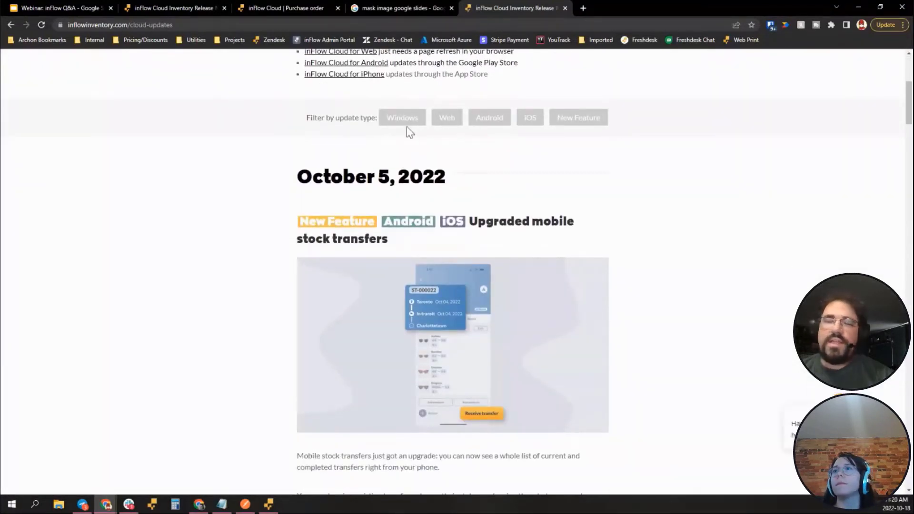
scroll(462, 179, down, 12)
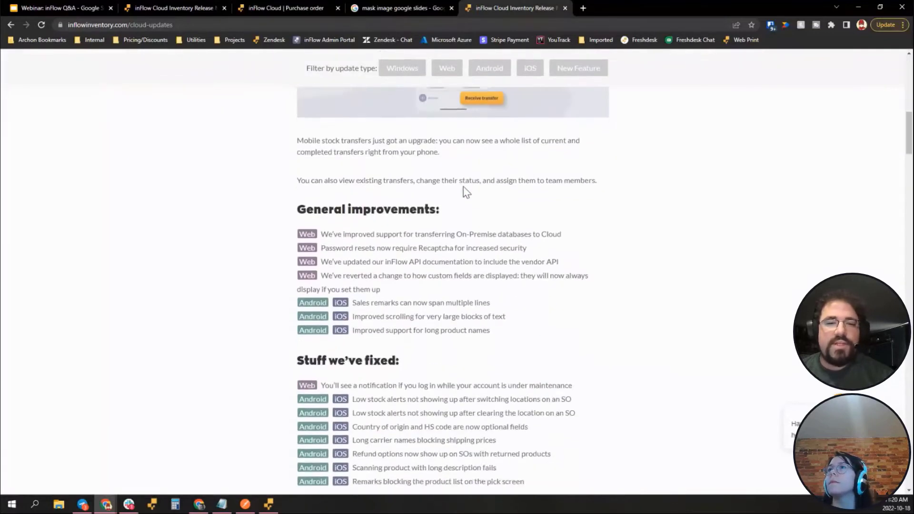
scroll(465, 193, down, 3)
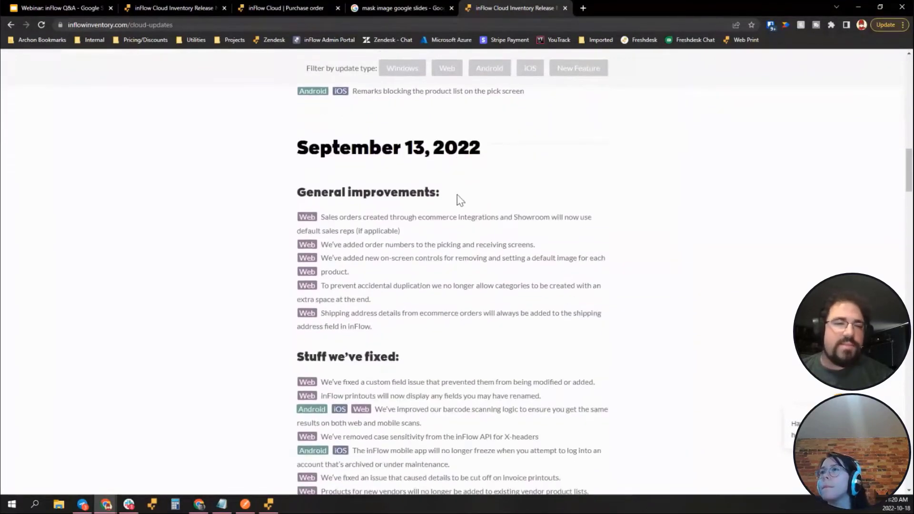
scroll(459, 199, up, 3)
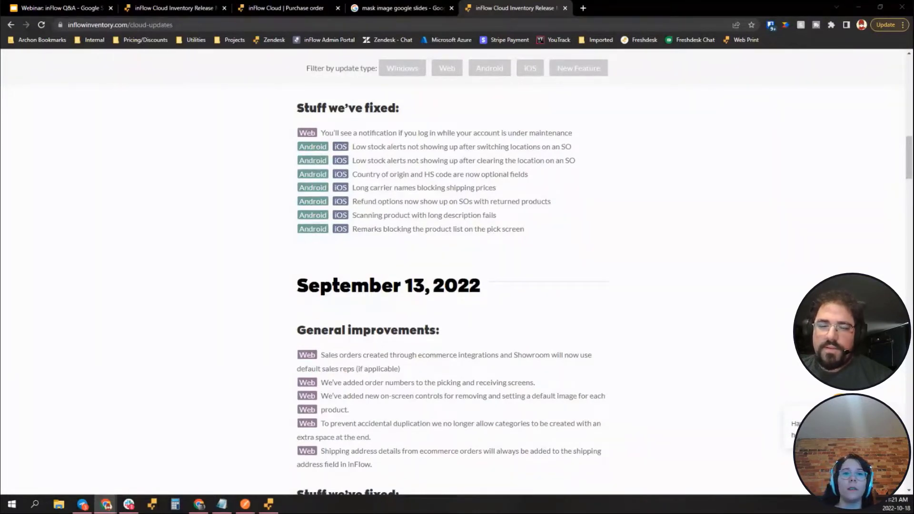
Step: In the inFlow Cloud desktop app, filter Current Stock to Toronto Location and check the list's column and export options without choosing any
key(alt+Tab)
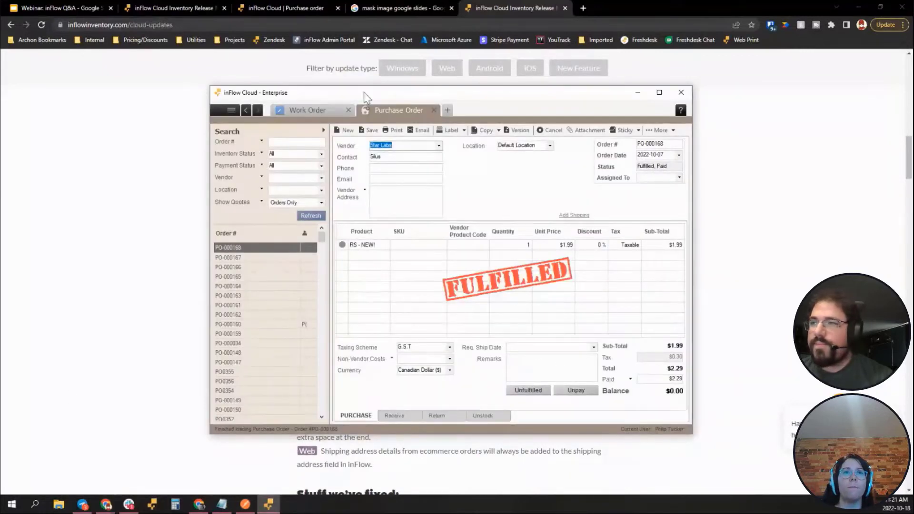
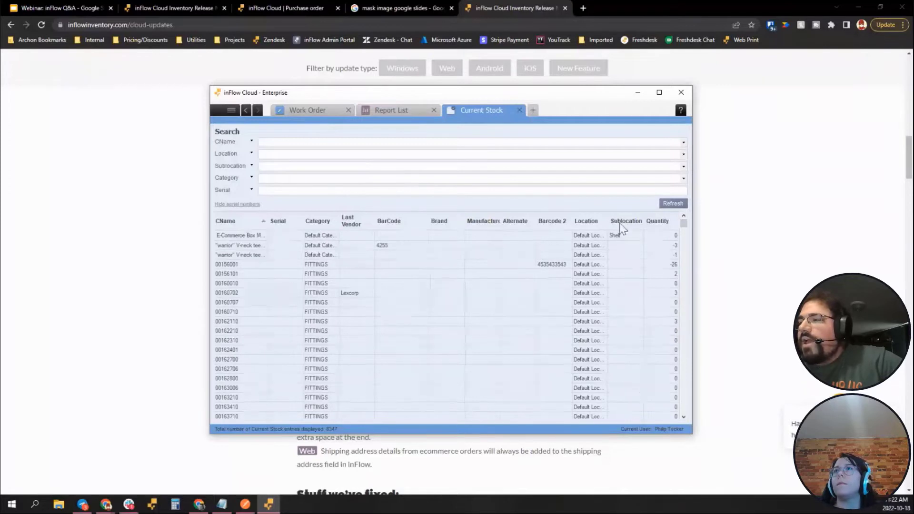
click(282, 153)
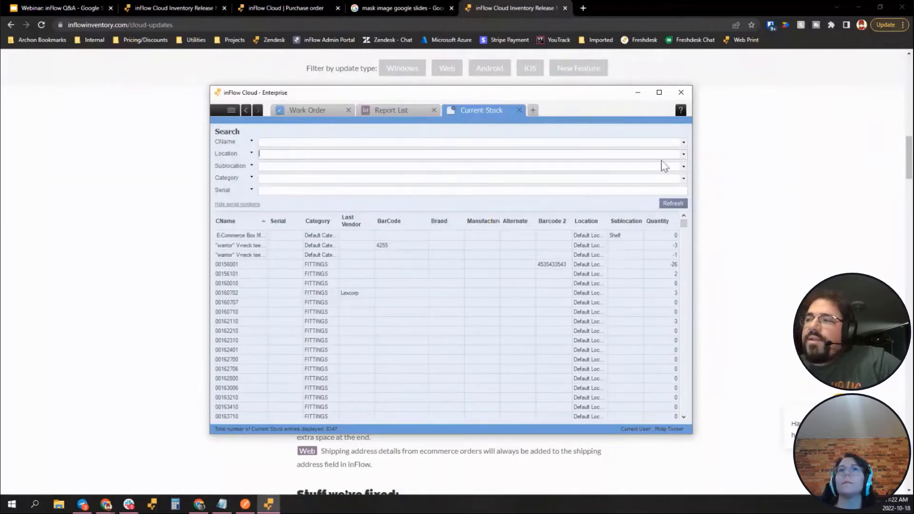
click(684, 154)
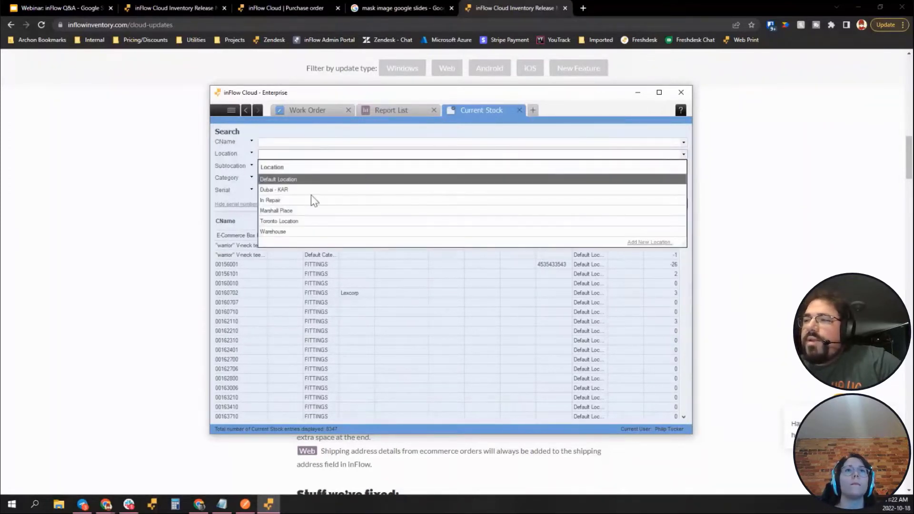
click(284, 220)
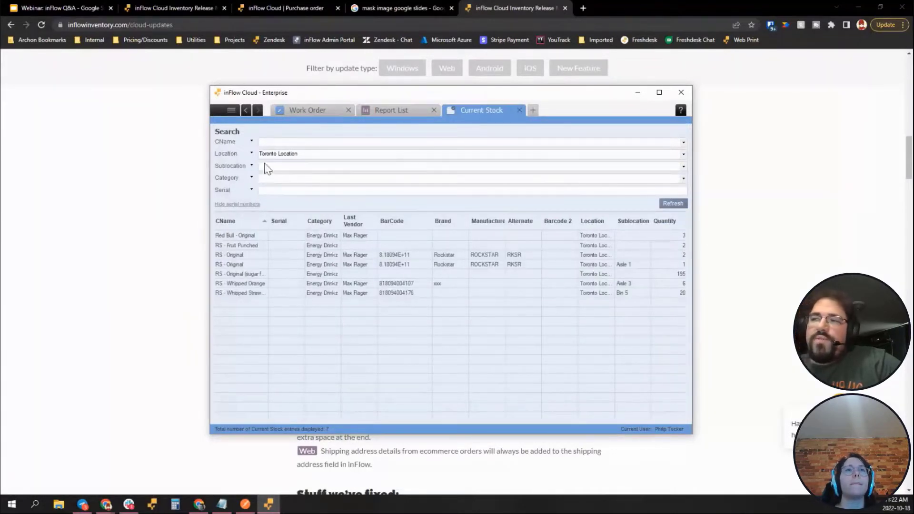
right_click(286, 221)
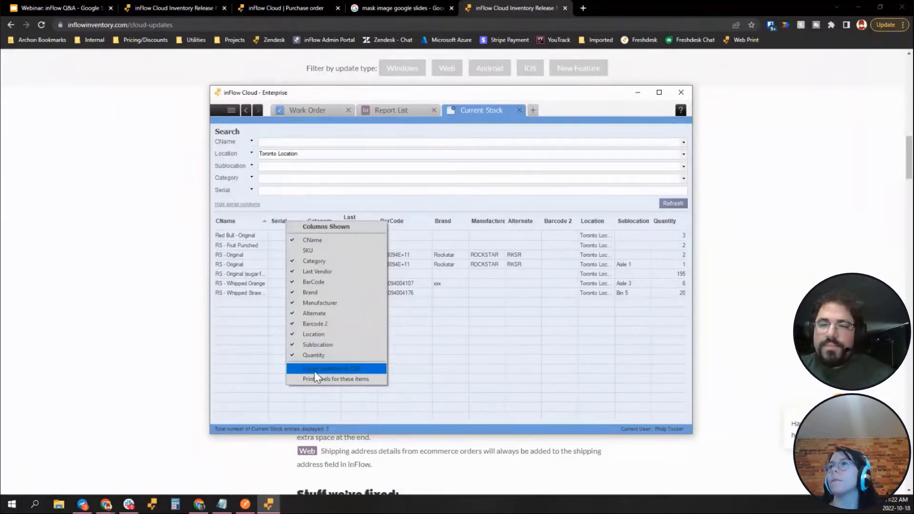
click(274, 134)
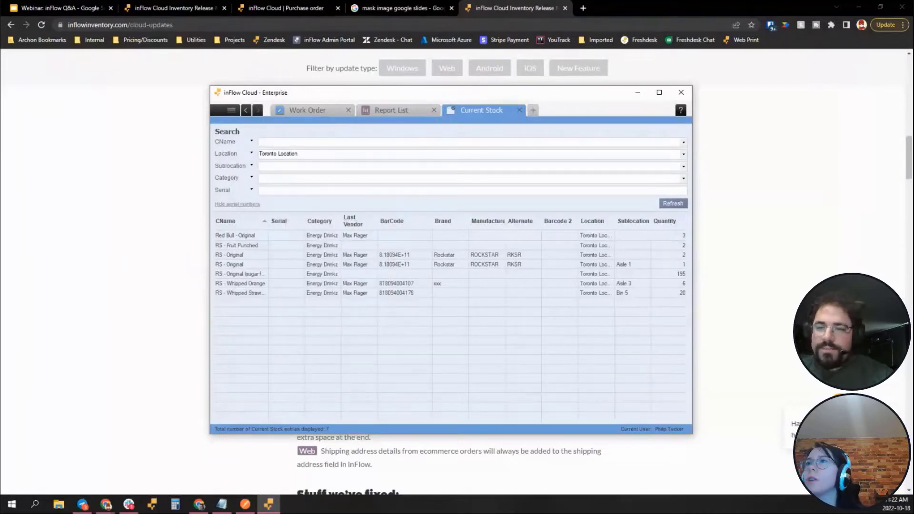
Step: Switch to the inFlow web app in the browser and open the Locations settings in the inventory options
key(alt+Tab)
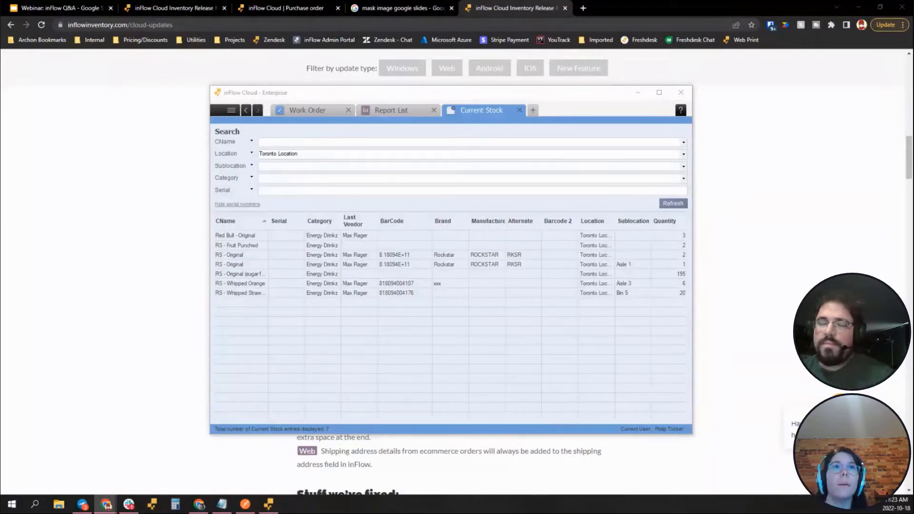
click(168, 6)
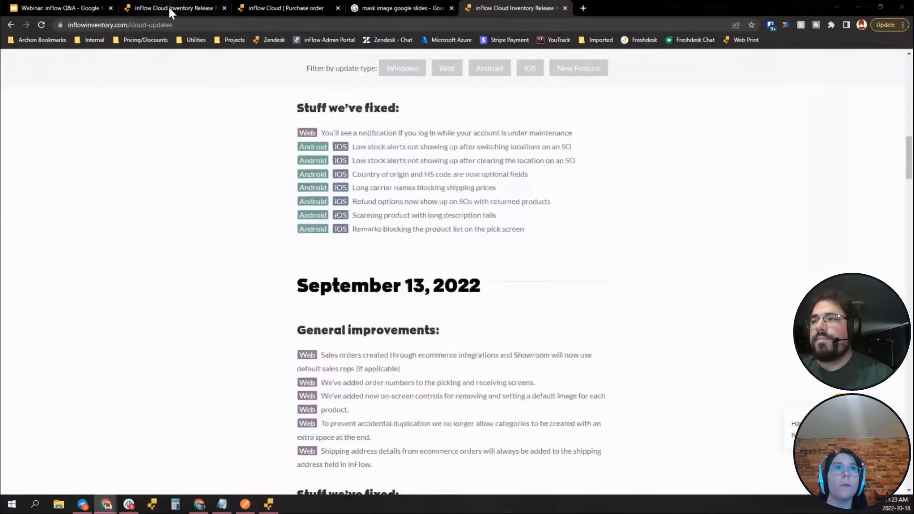
click(276, 6)
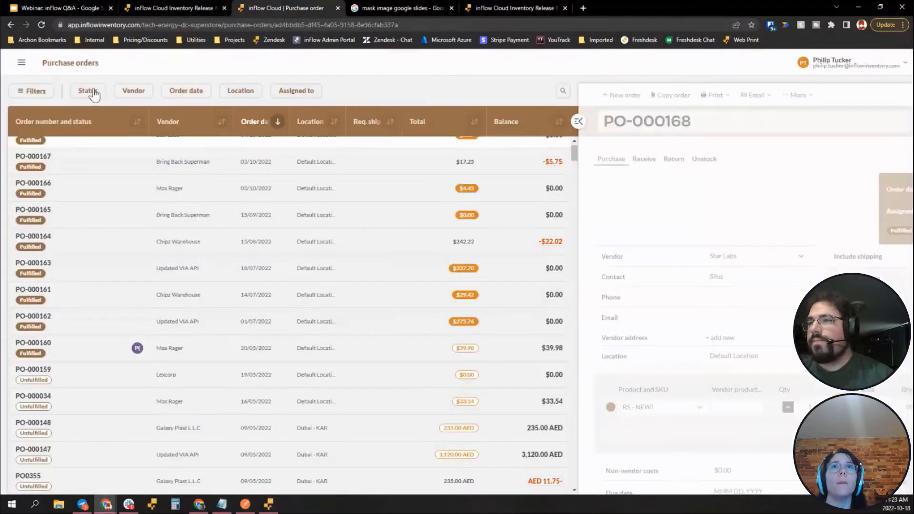
click(833, 63)
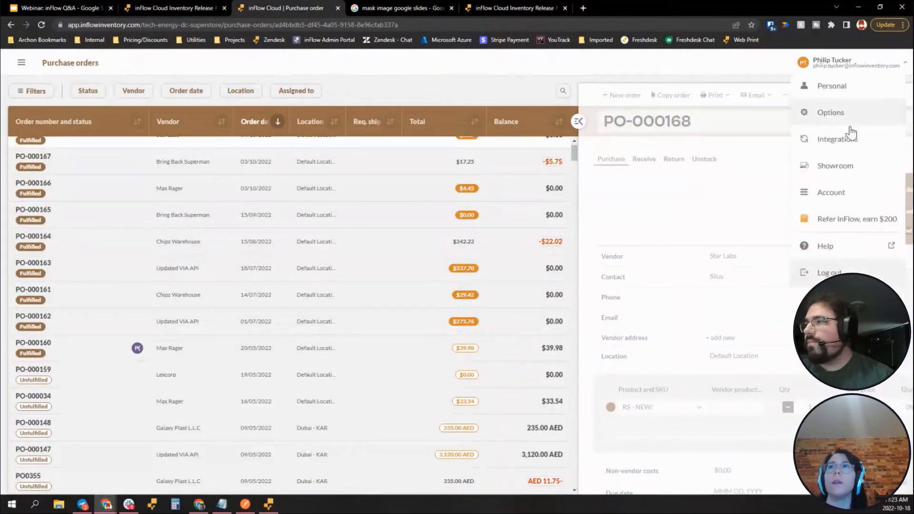
click(847, 121)
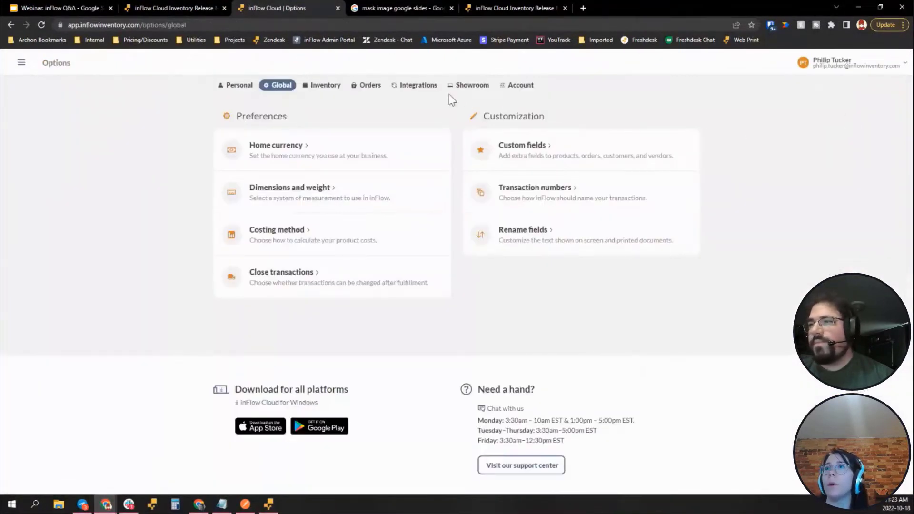
click(317, 95)
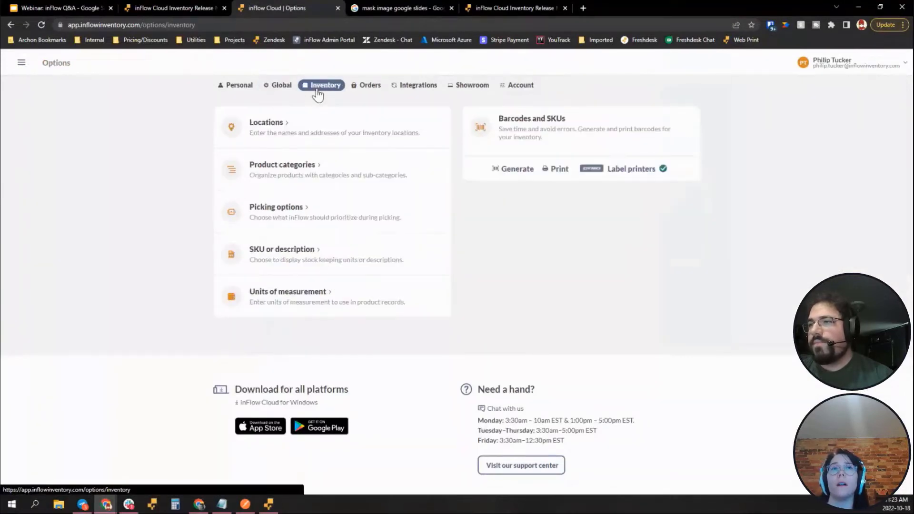
click(256, 127)
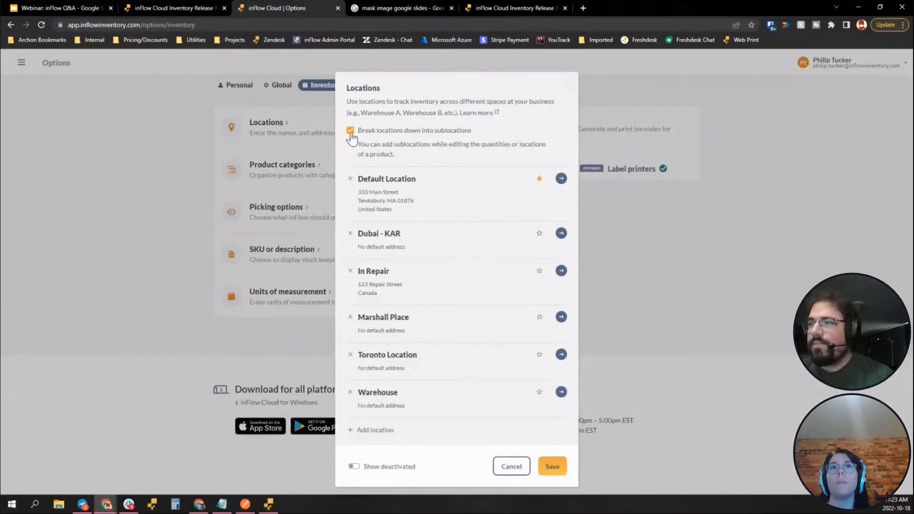
Step: View the Default Location's name and address details, and close the Locations settings without saving
click(561, 178)
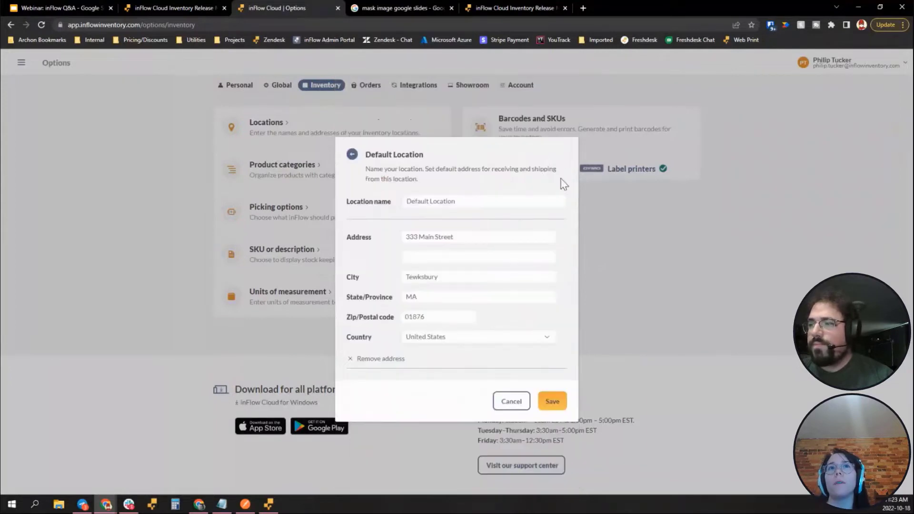
click(353, 154)
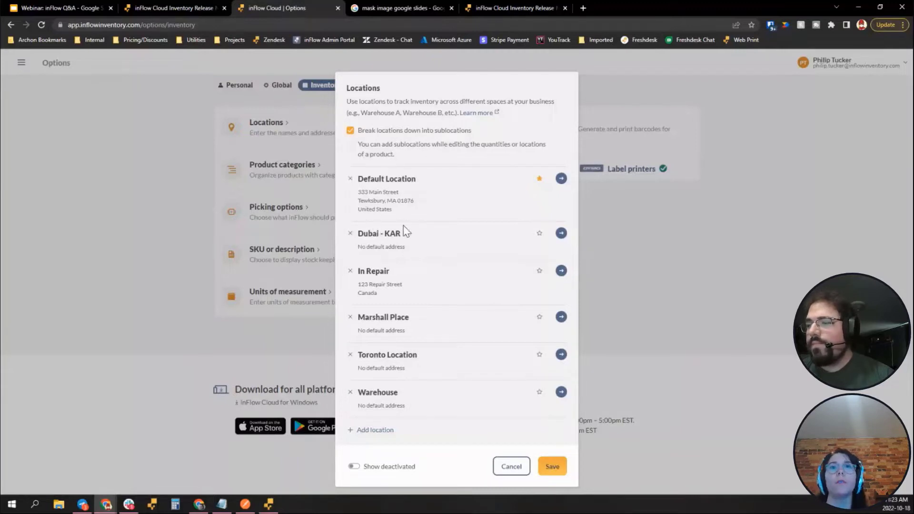
click(511, 466)
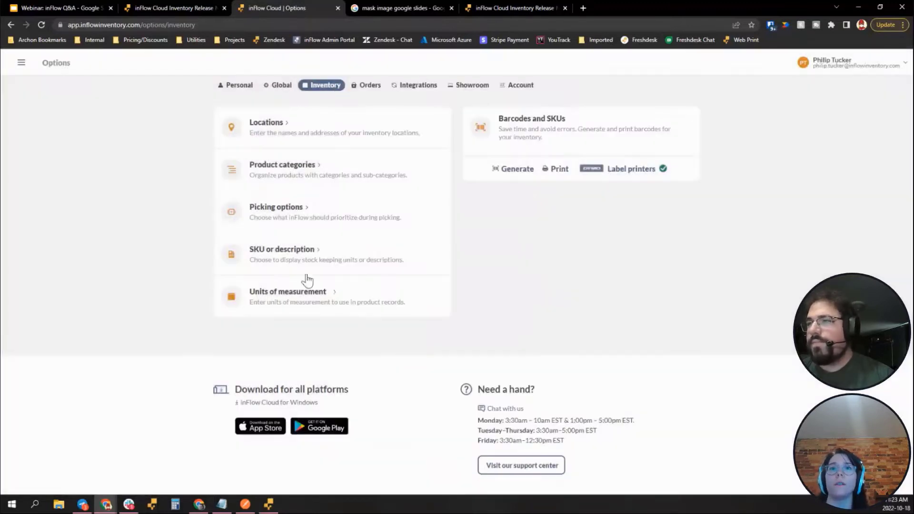
Step: Search the product list for "rs" and open the RS - Original product at its Quantity on hand section
click(21, 64)
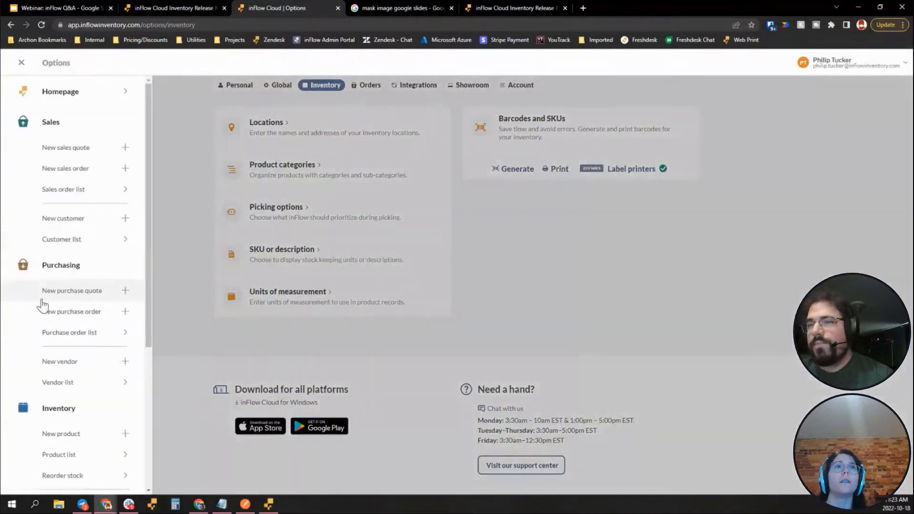
click(66, 456)
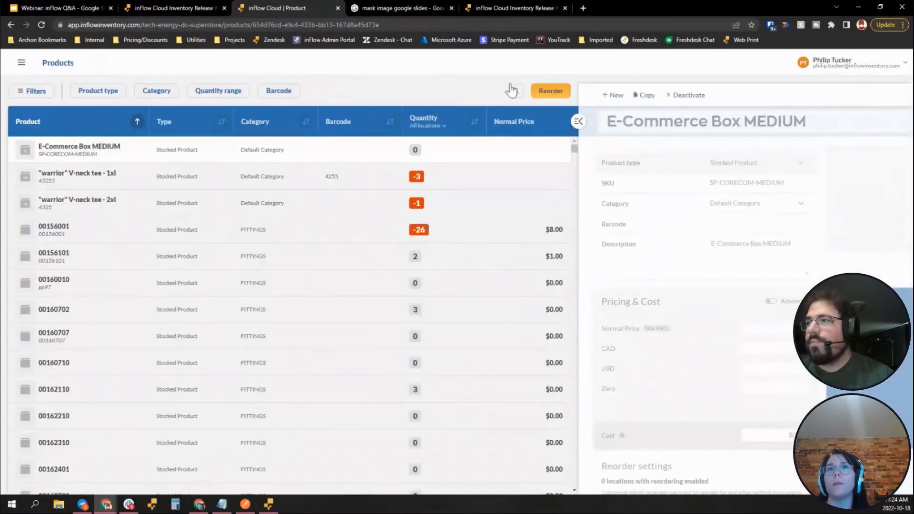
click(514, 91)
text(rs)
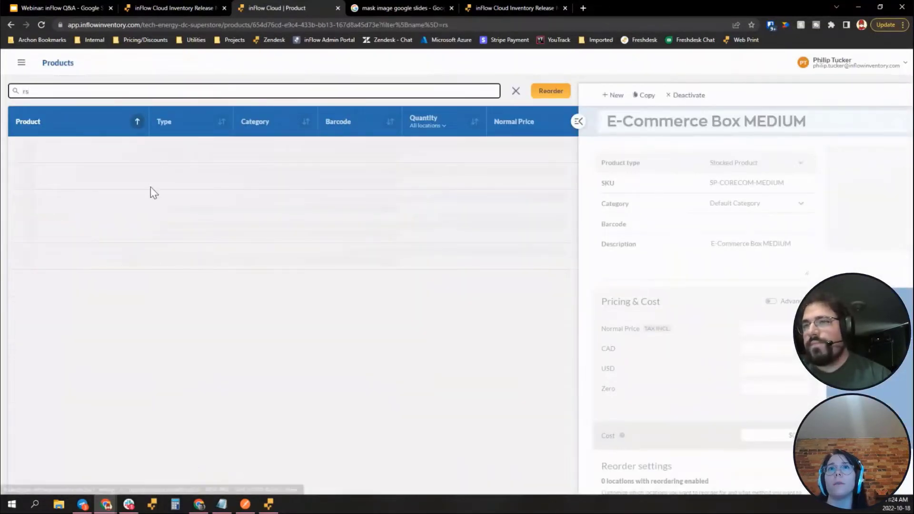
scroll(152, 224, down, 2)
scroll(152, 233, down, 2)
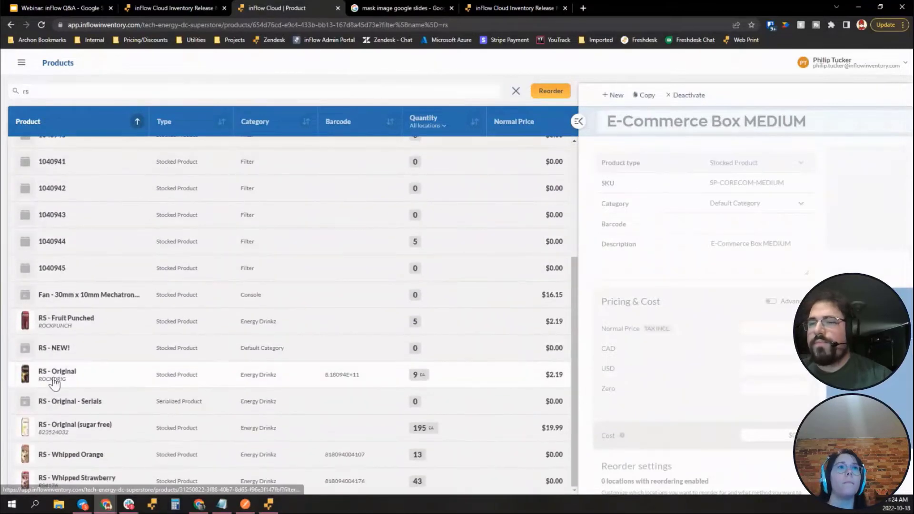
click(56, 372)
scroll(729, 199, down, 3)
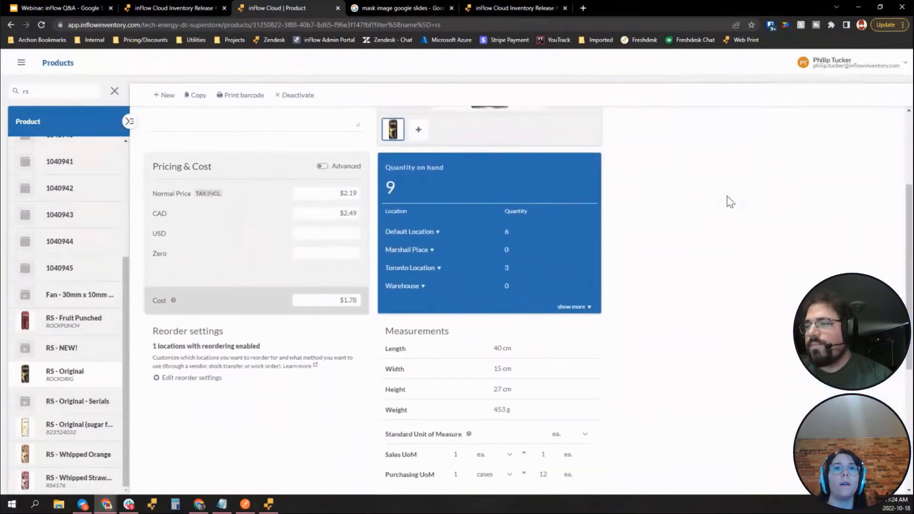
Step: Examine the sublocation quantities under Toronto Location for RS - Original and collapse the location
click(435, 270)
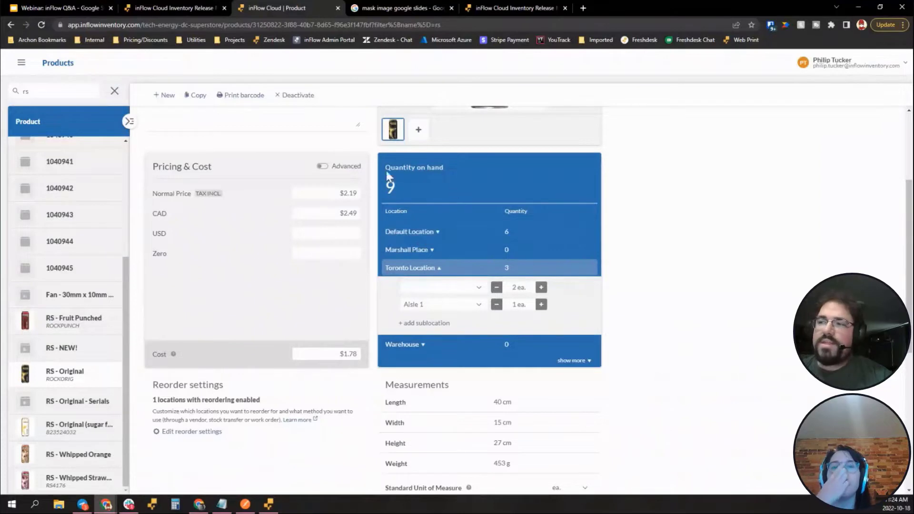
scroll(489, 241, up, 3)
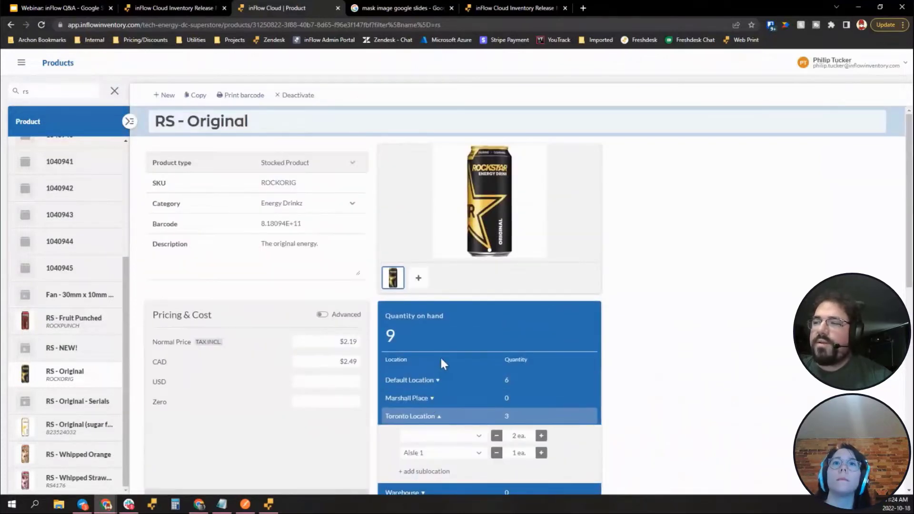
scroll(441, 358, down, 2)
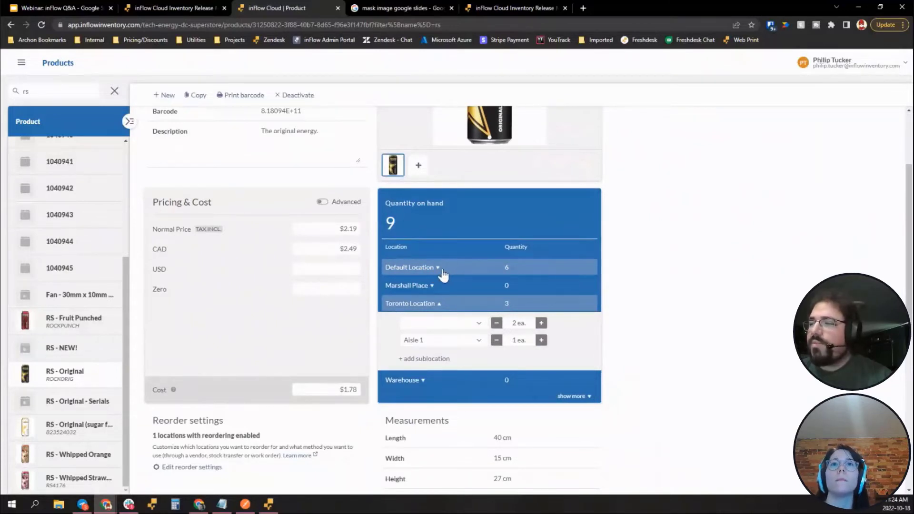
click(422, 305)
scroll(519, 296, up, 3)
scroll(509, 169, down, 3)
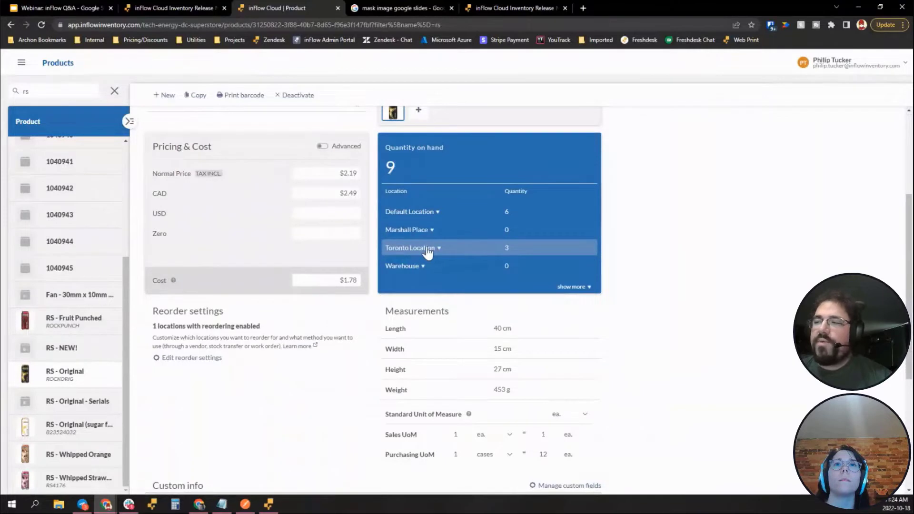
Step: Expand Toronto Location and check the sublocation choices for the unnamed and Aisle 1 rows without changing them
click(427, 248)
click(422, 268)
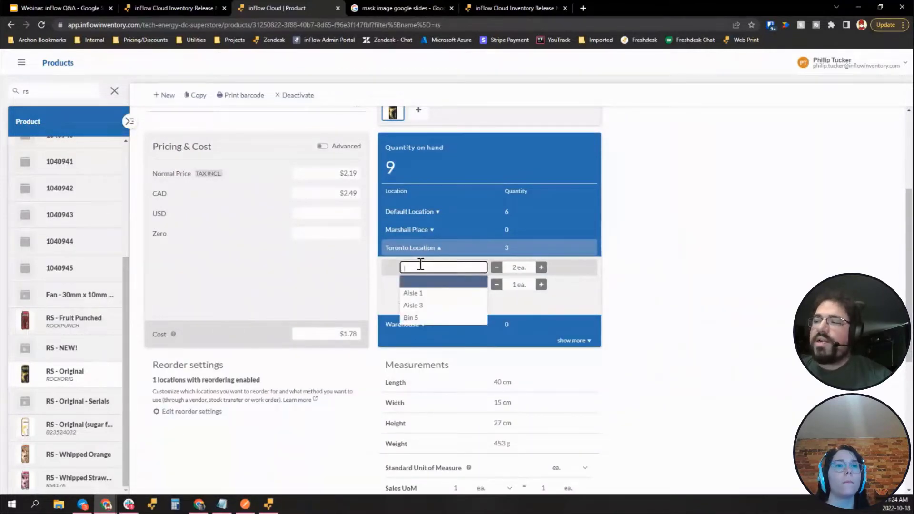
click(647, 284)
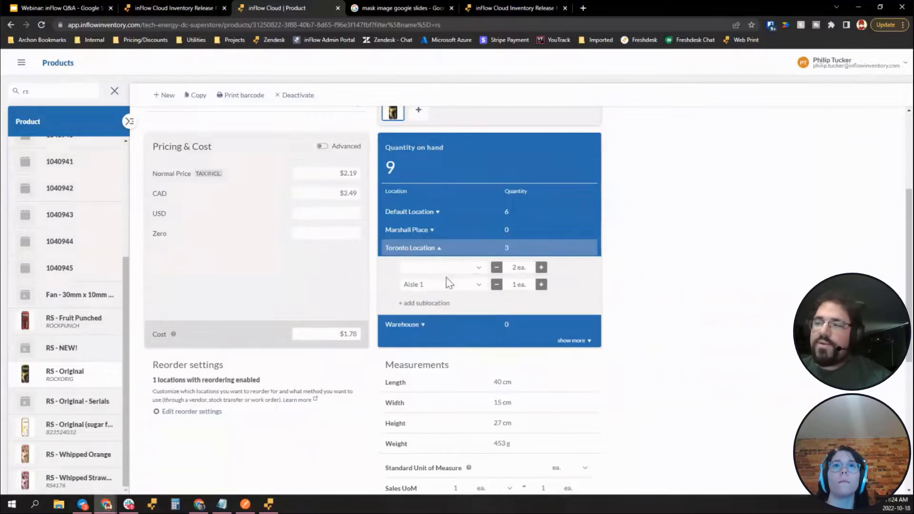
click(444, 283)
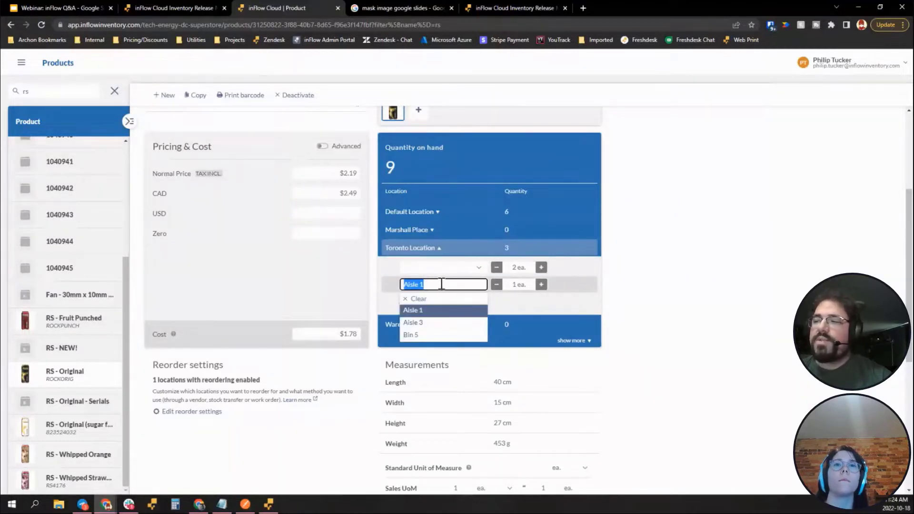
click(652, 287)
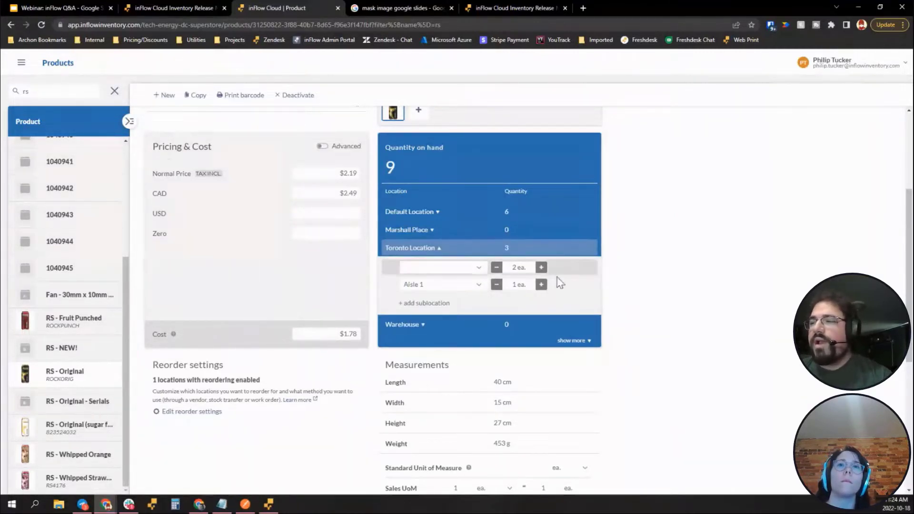
Step: Add the existing sublocation Bin 5 under Toronto Location and set its quantity to 2 ea
click(421, 303)
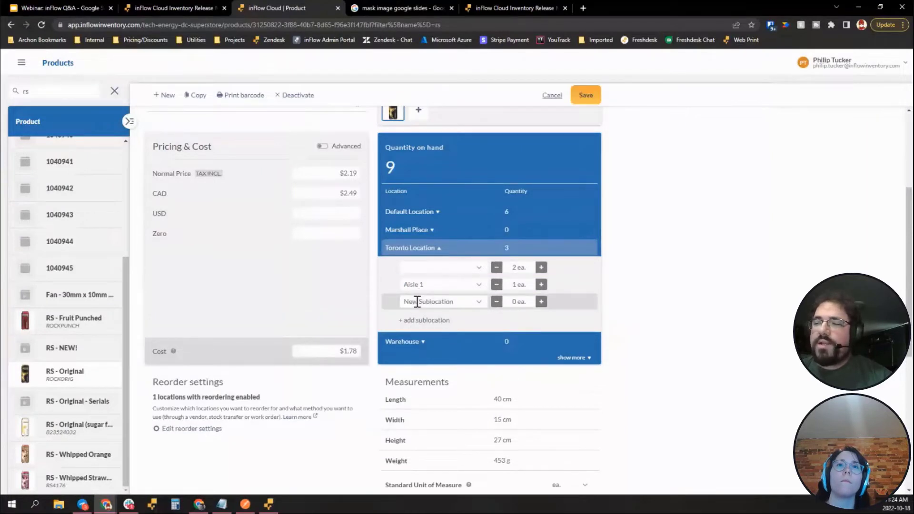
click(424, 303)
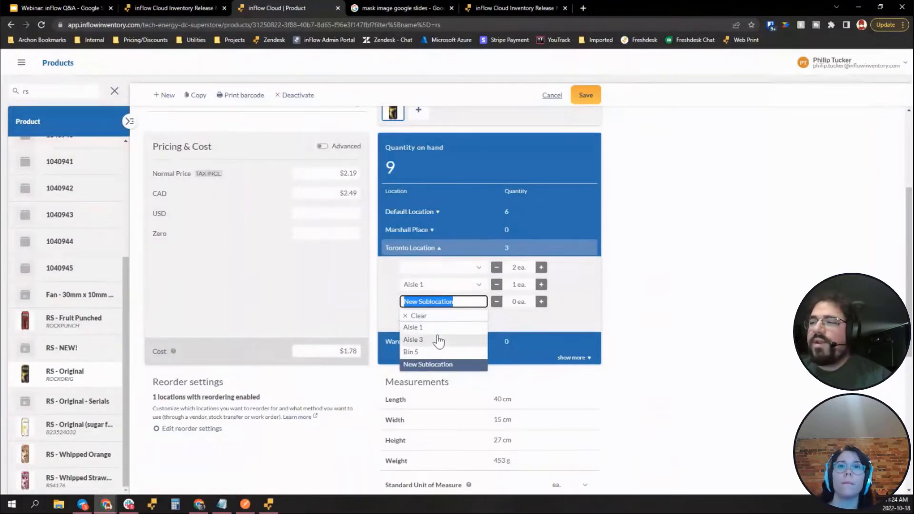
click(413, 355)
click(542, 301)
click(542, 301)
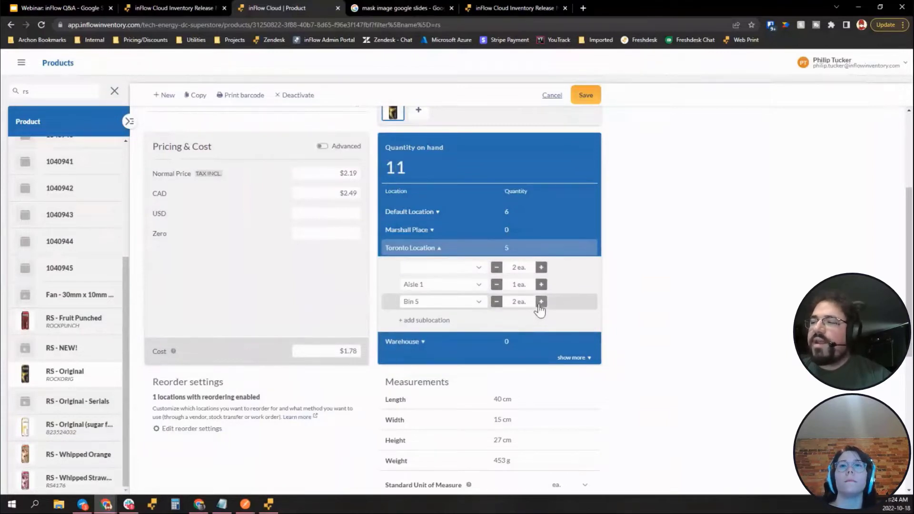
Step: Add another Toronto Location row, create the sublocation Aisle 6 for it, and check it among the choices
click(431, 321)
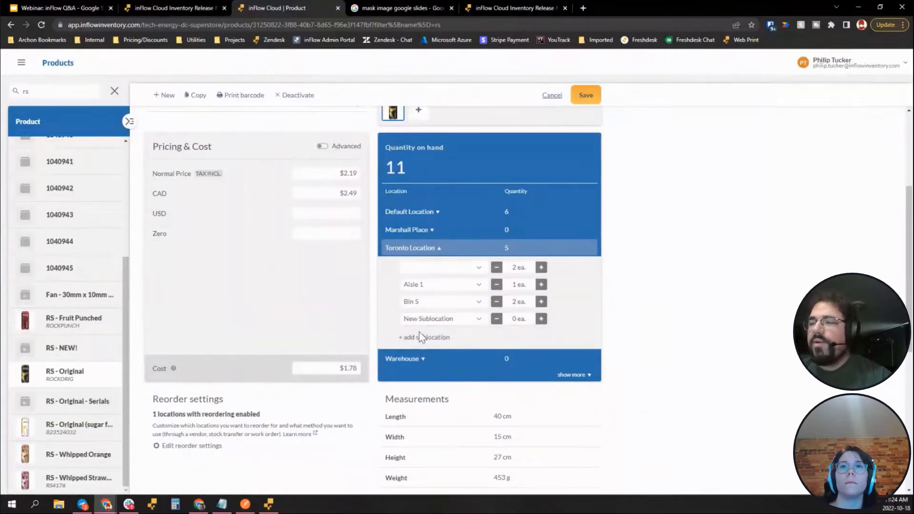
click(431, 318)
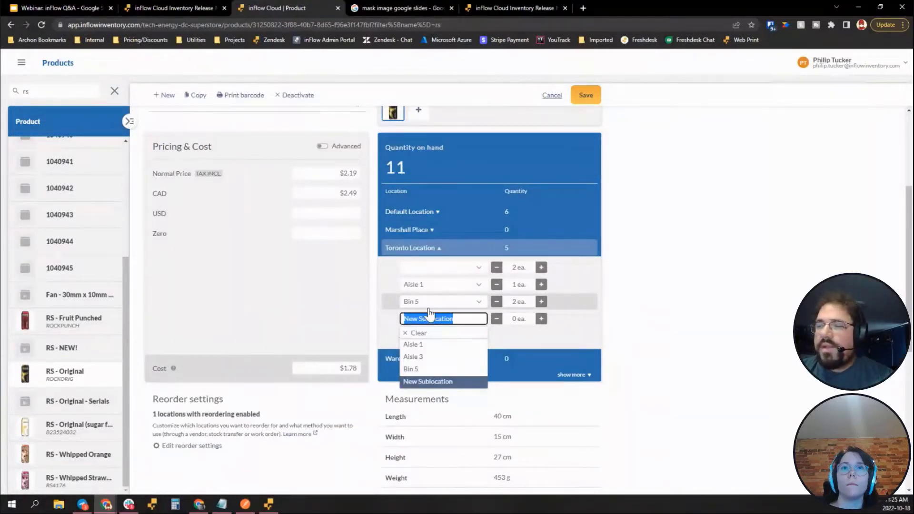
text(Aisle 6)
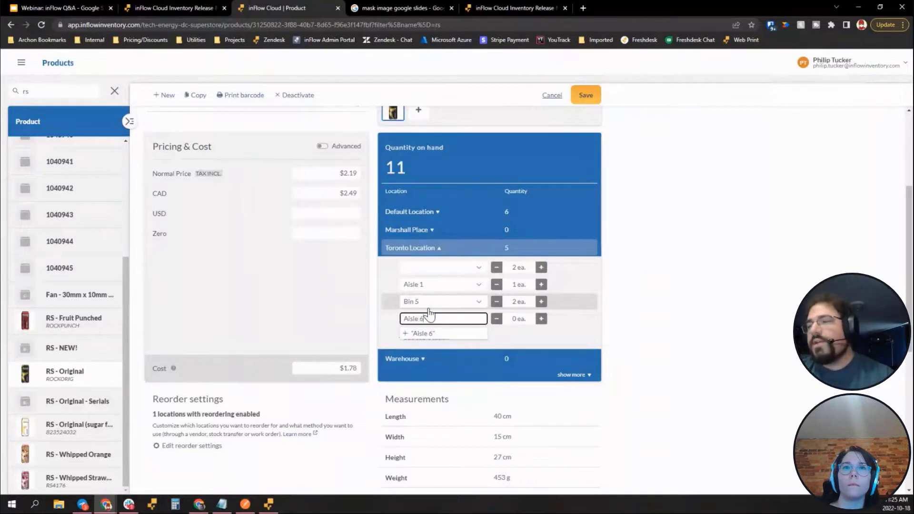
click(428, 336)
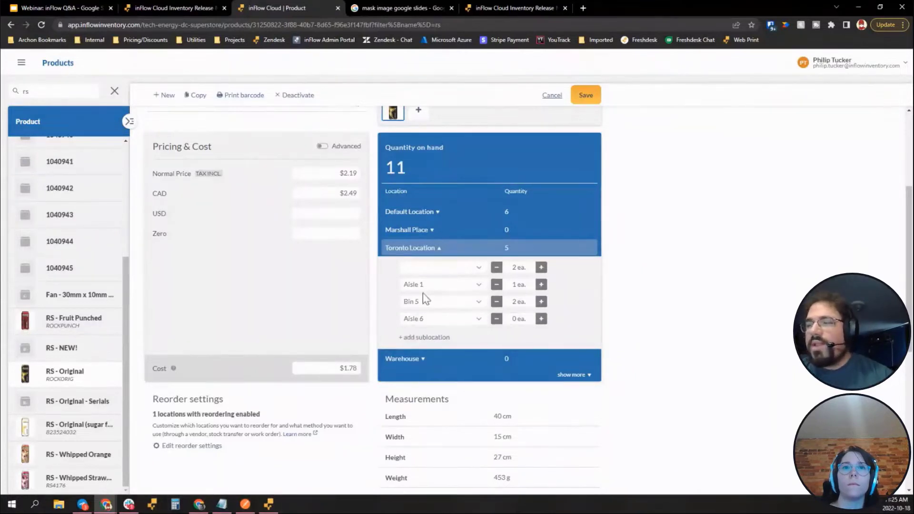
click(436, 318)
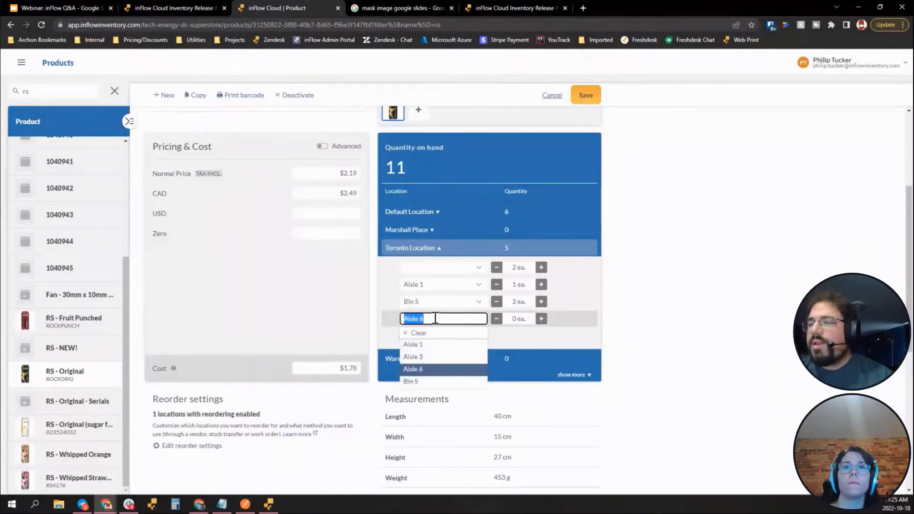
click(592, 323)
Step: Set the Aisle 6 quantity to 2 ea., save the product, and check the Toronto Location breakdown
click(540, 319)
click(541, 319)
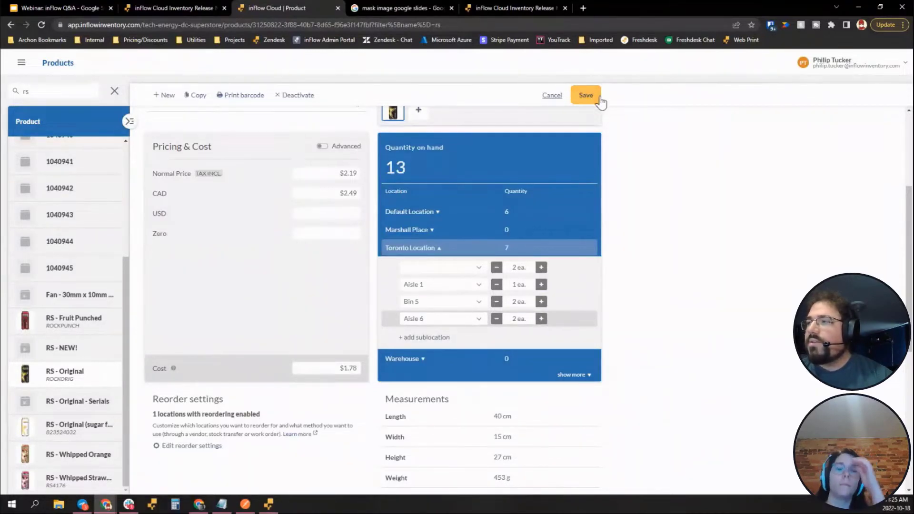
click(586, 96)
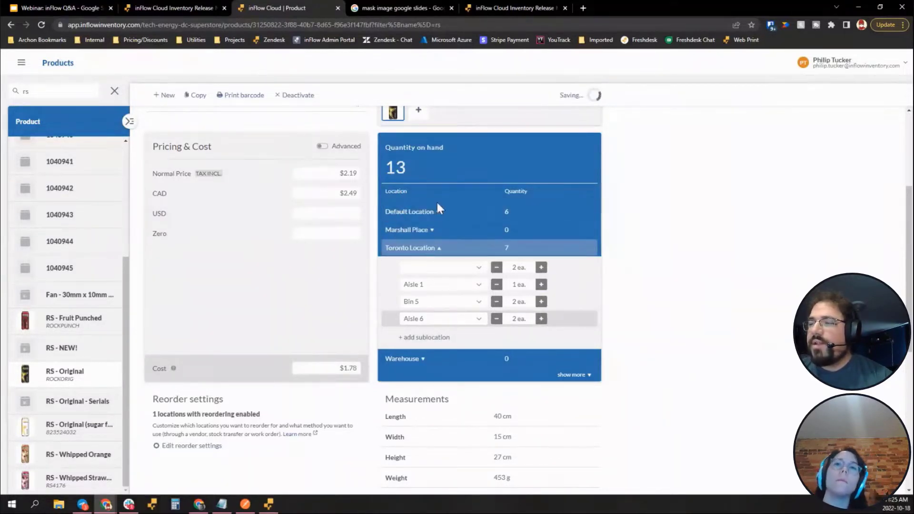
click(429, 248)
click(428, 249)
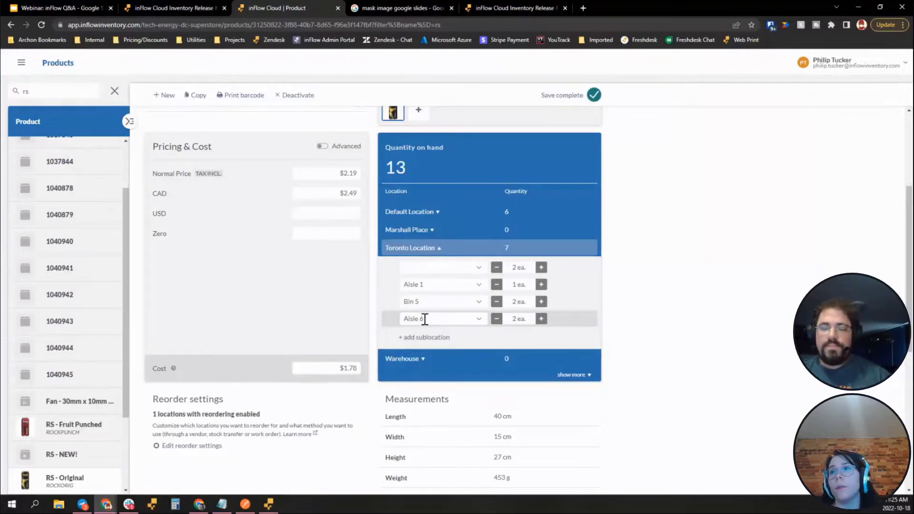
Step: Switch to the inFlow Windows app and open the inventory locations manager from the company settings
click(268, 504)
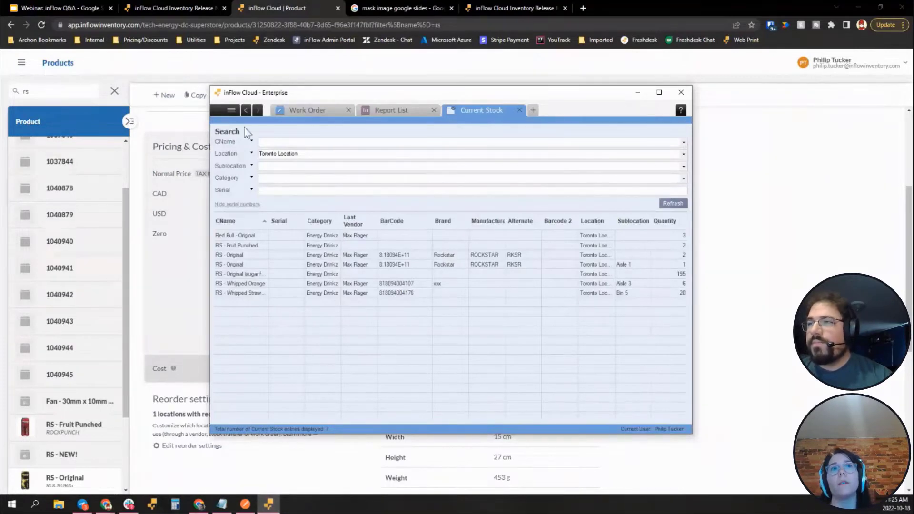
click(232, 112)
click(251, 381)
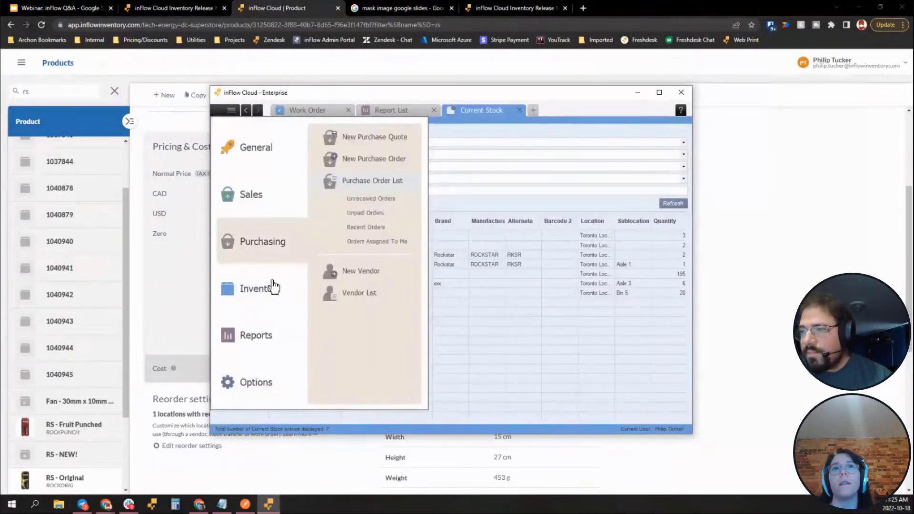
click(269, 287)
click(248, 383)
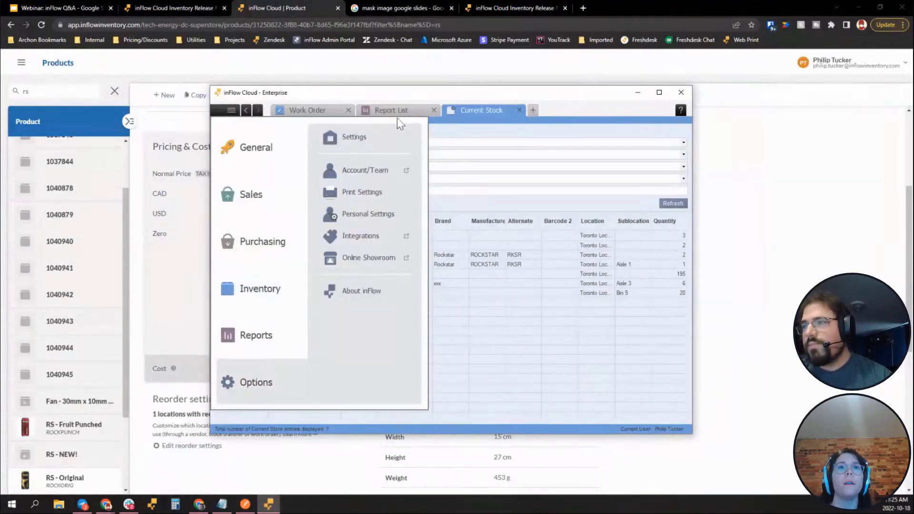
click(354, 141)
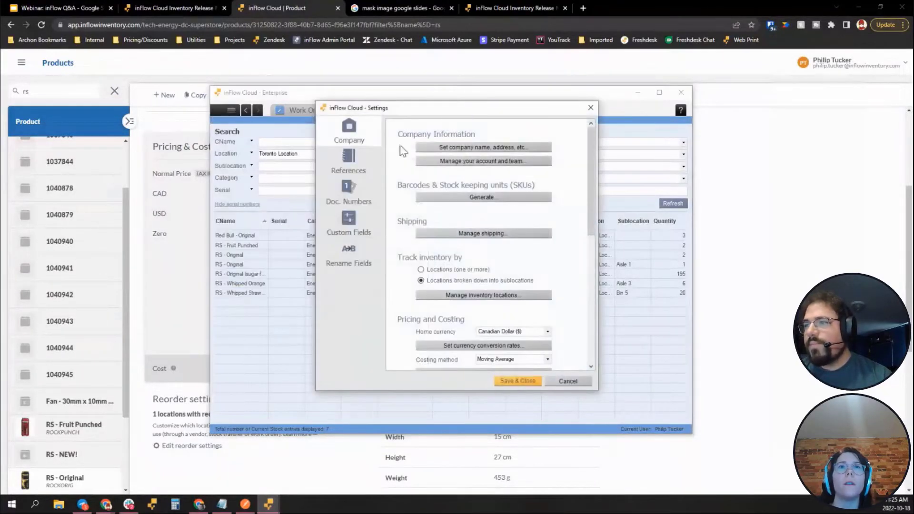
drag(592, 208, 592, 245)
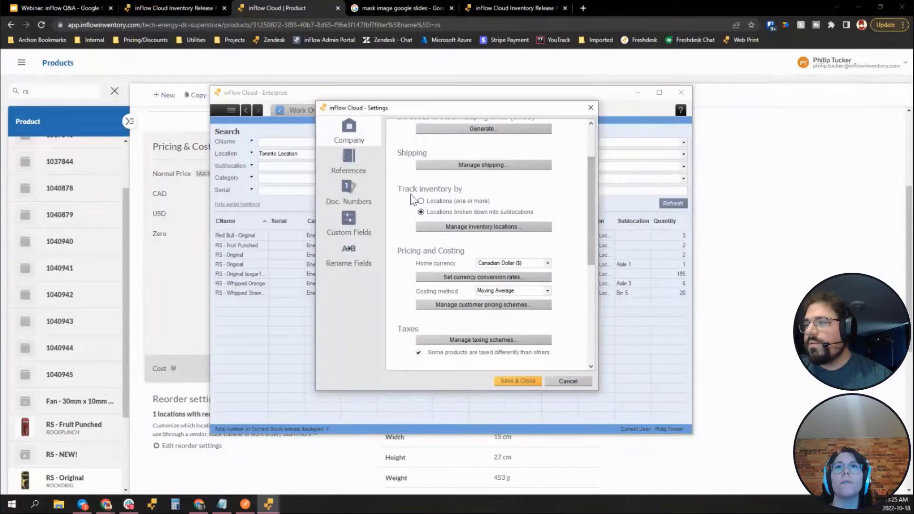
click(465, 229)
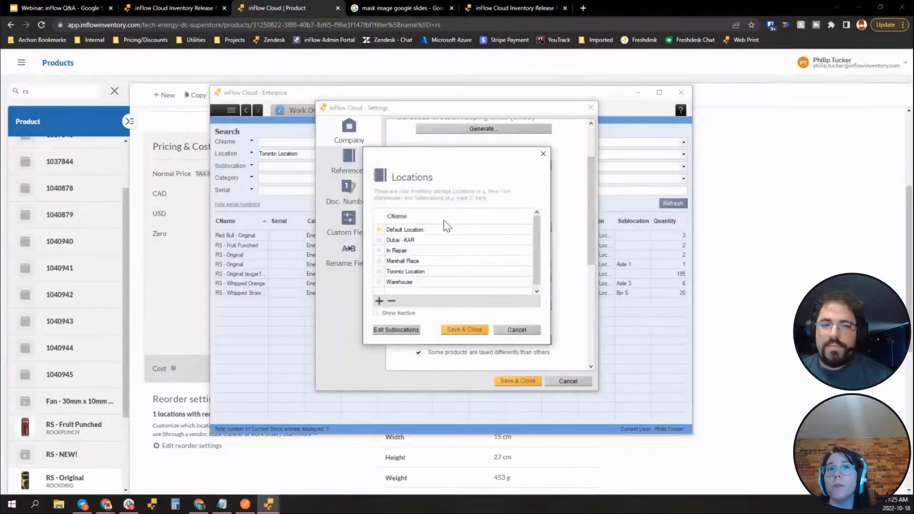
Step: Check the sublocations of Toronto Location and the blank row for adding one, and leave all settings dialogs without saving
scroll(535, 265, down, 1)
click(418, 261)
click(397, 330)
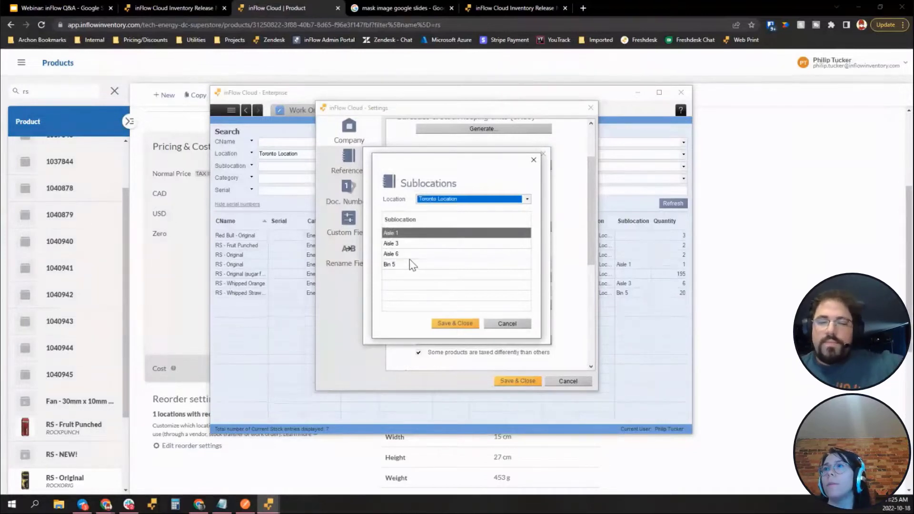
drag(410, 162, 435, 161)
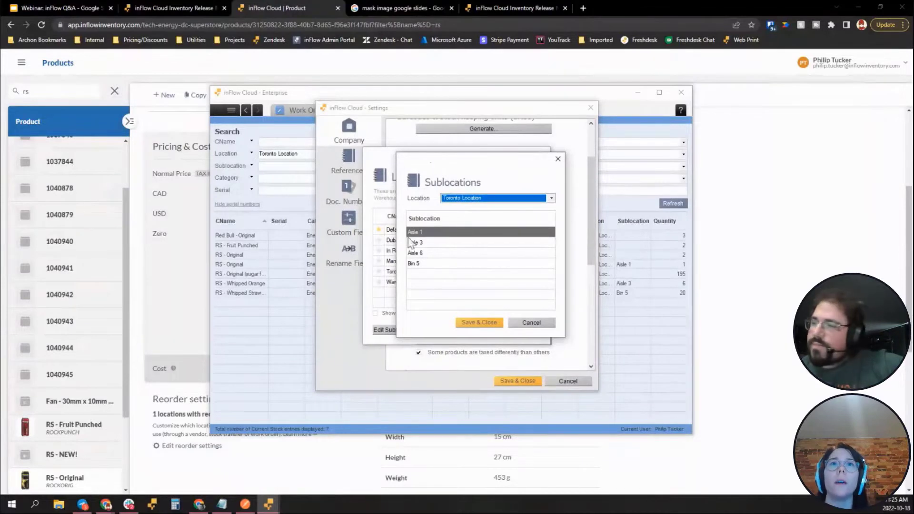
click(429, 281)
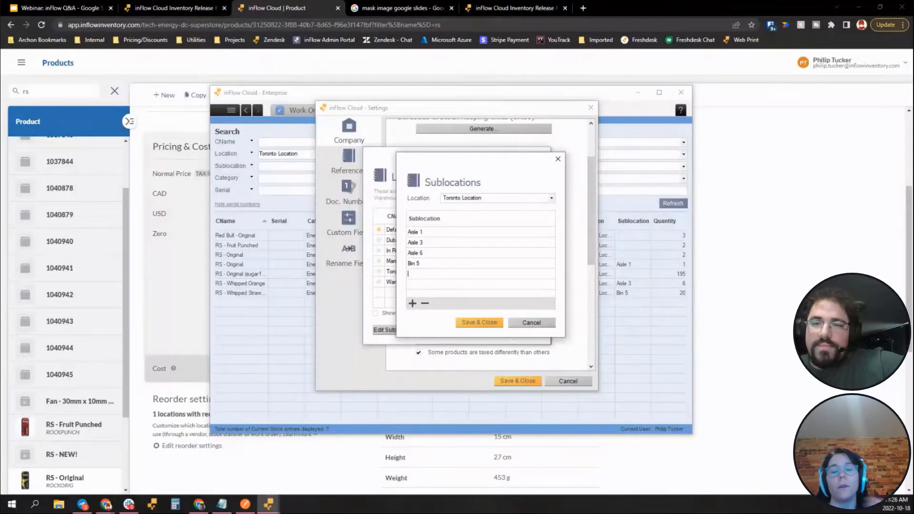
key(alt+Tab)
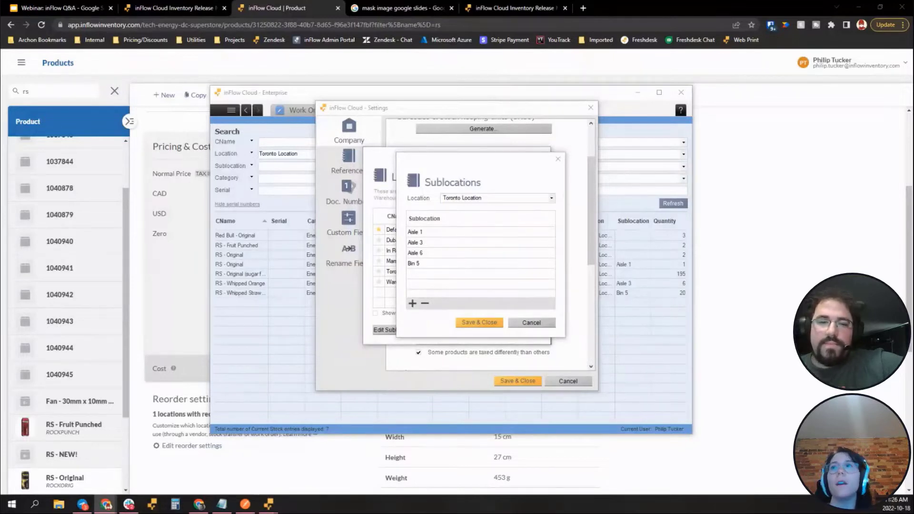
click(532, 324)
click(519, 333)
click(560, 382)
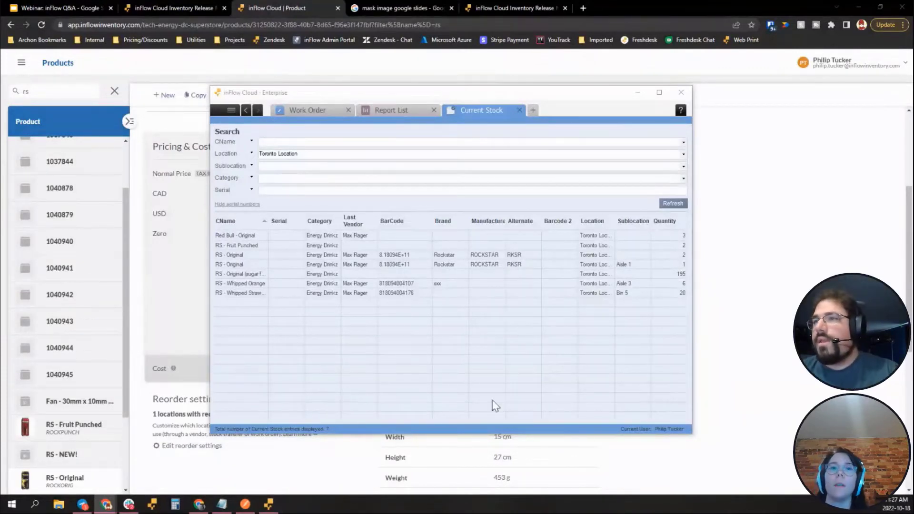
Step: In the web app, open the personal options and check the email field in the personal details without changing it
click(818, 62)
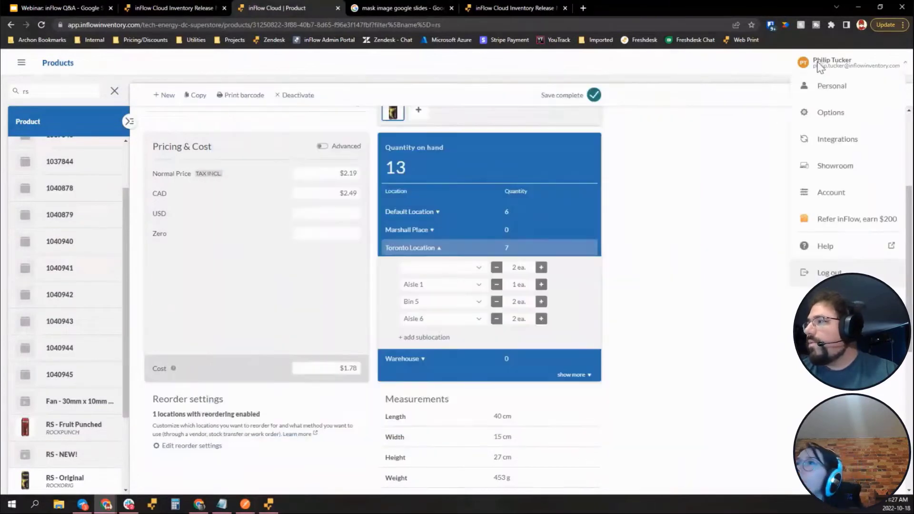
click(834, 86)
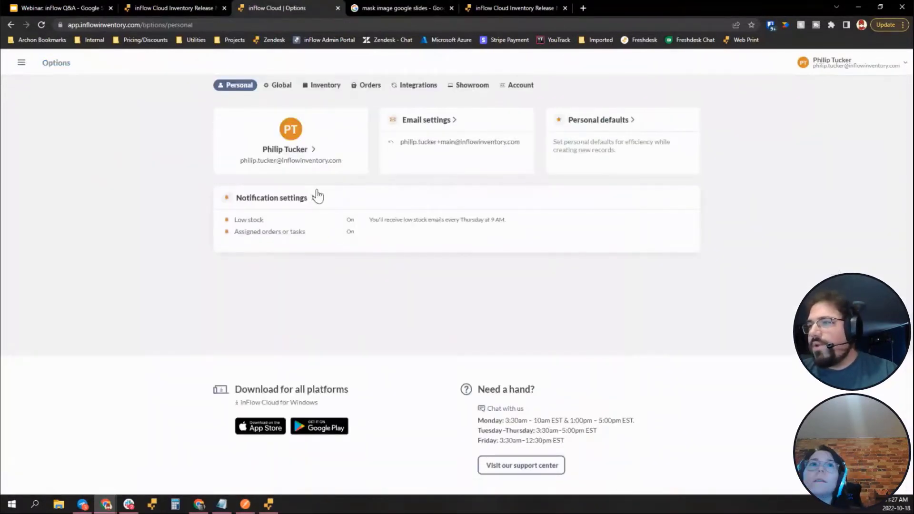
click(292, 145)
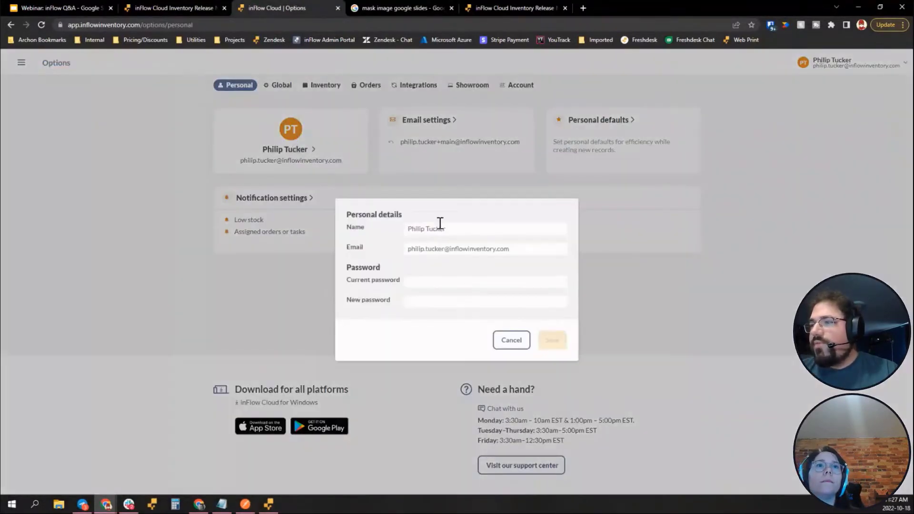
click(554, 248)
click(517, 251)
mouse_move(517, 253)
mouse_down()
mouse_move(271, 259)
mouse_move(507, 251)
mouse_up()
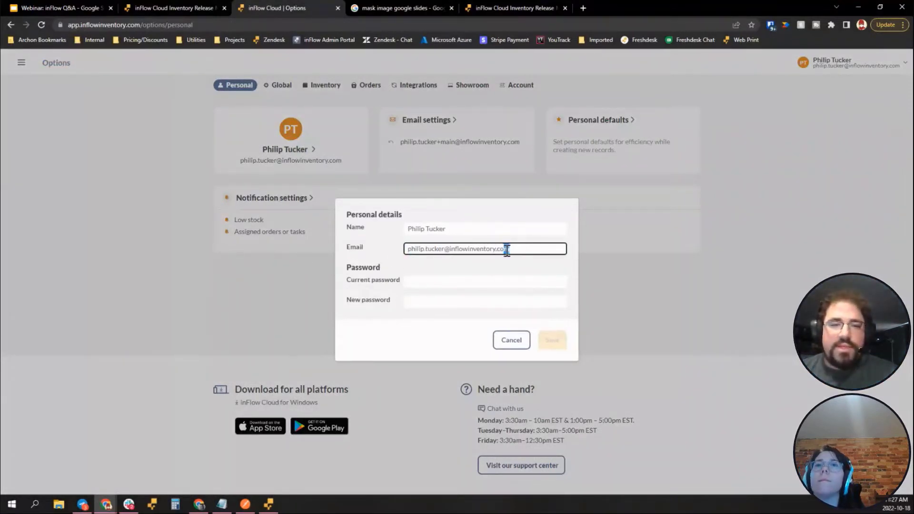
click(510, 340)
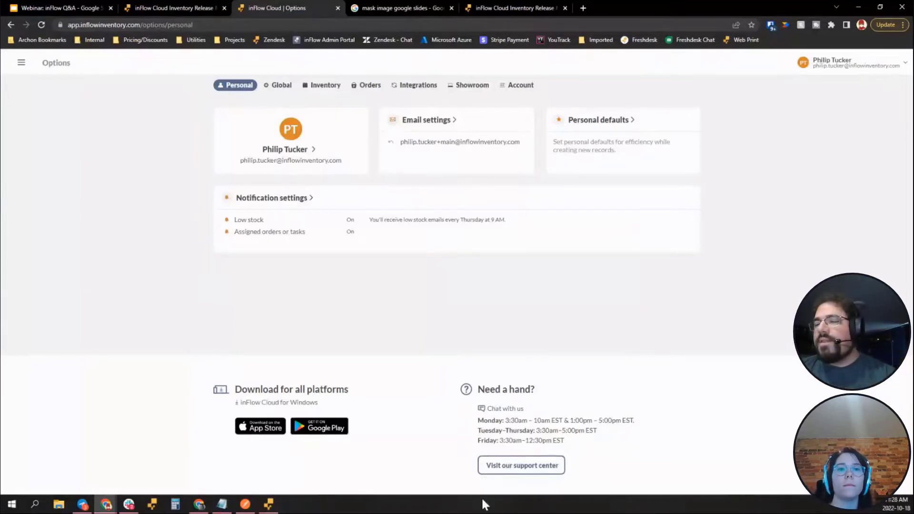
Step: Look at the current stock window in the Windows app and open the Homepage in the web app
click(268, 504)
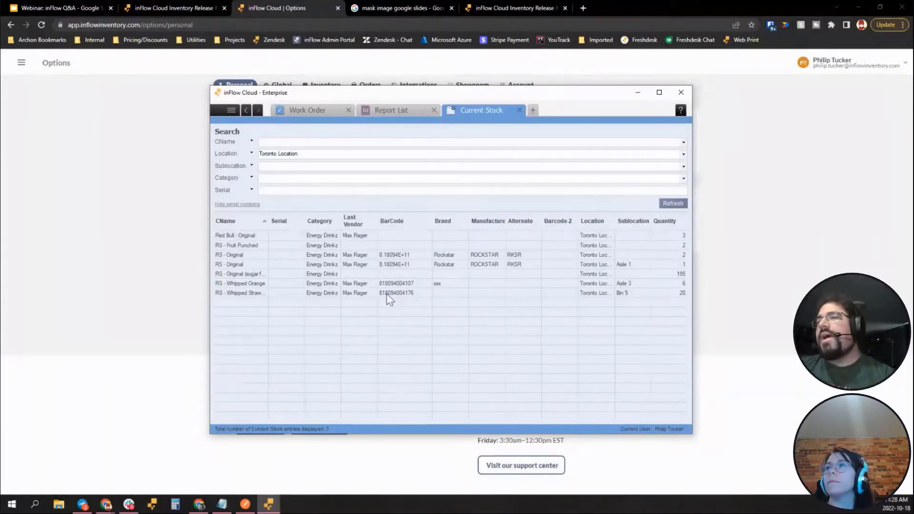
click(149, 188)
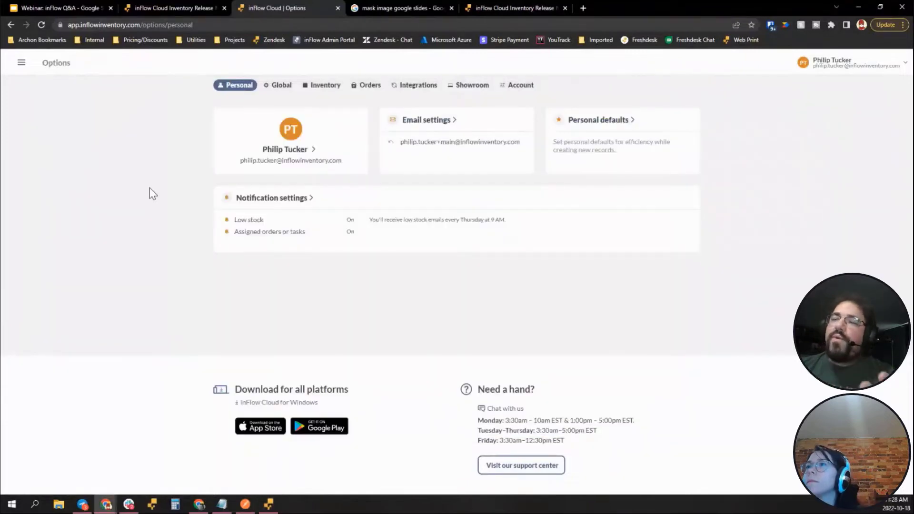
click(22, 64)
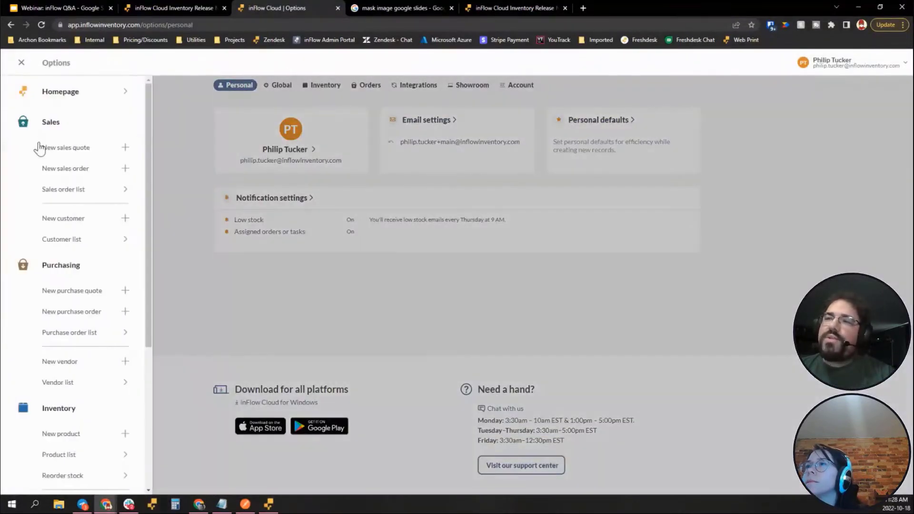
click(58, 93)
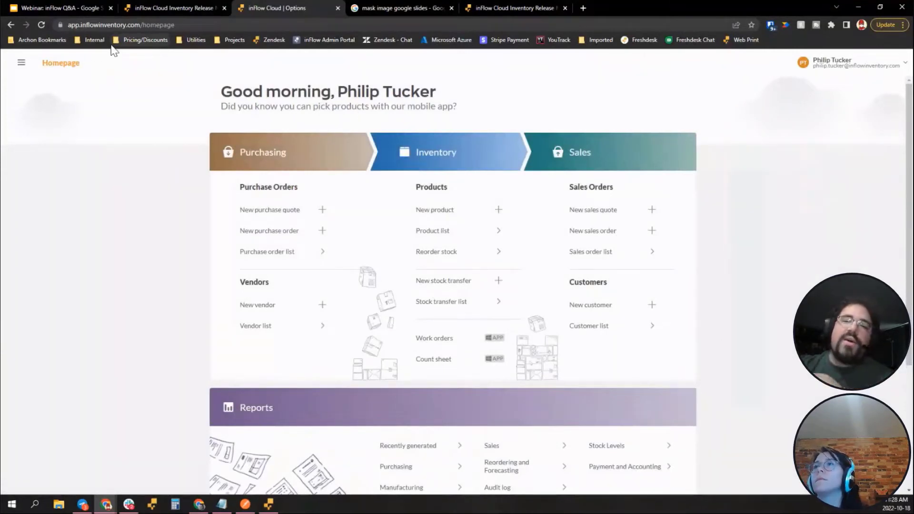
Step: Bring up the Windows app once more, return to the web app, and open the sales order list with its search field
click(263, 508)
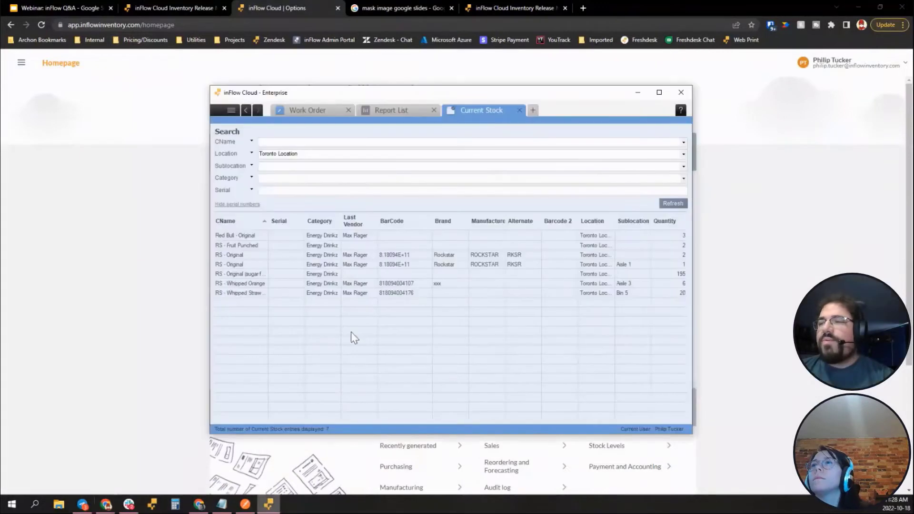
click(145, 282)
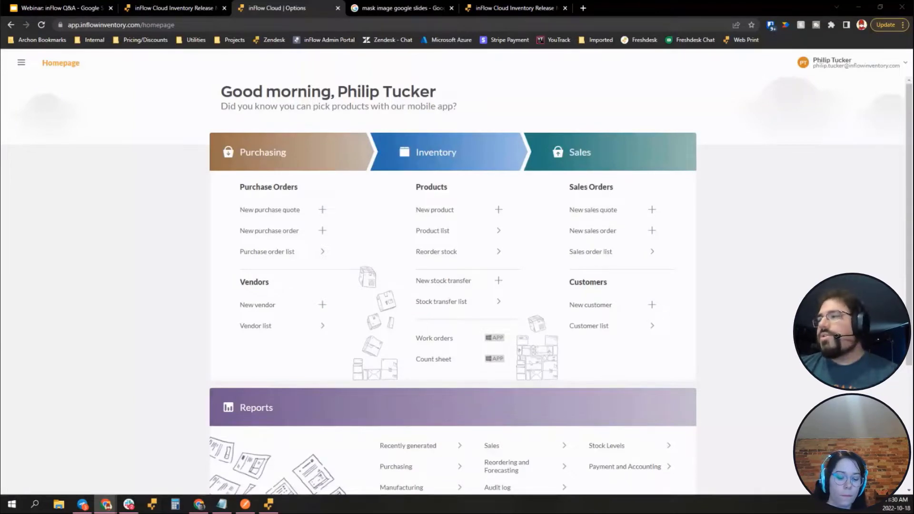
click(589, 251)
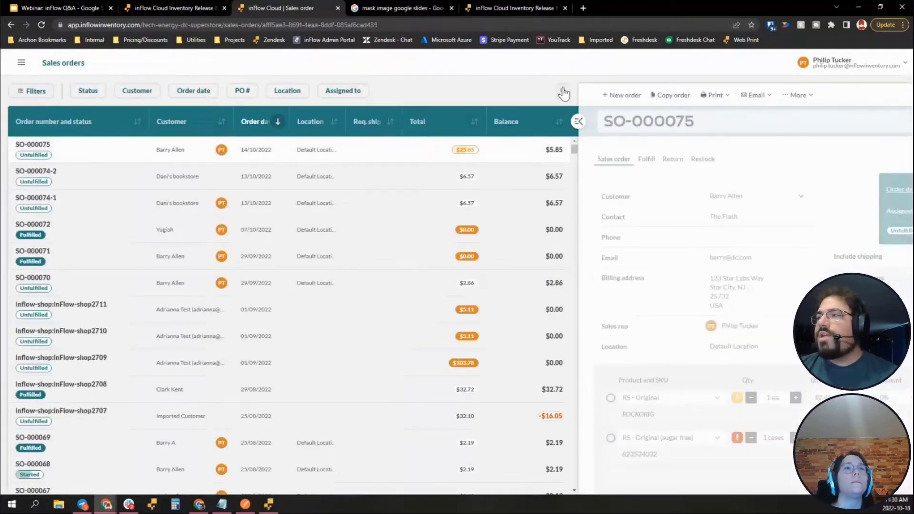
click(563, 90)
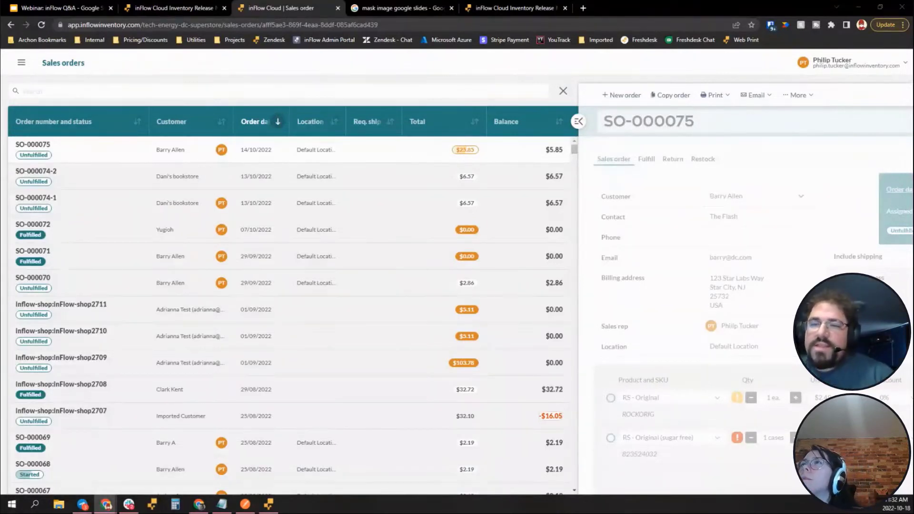
Step: Open the product list in the web app and look through the filters available for it
click(22, 63)
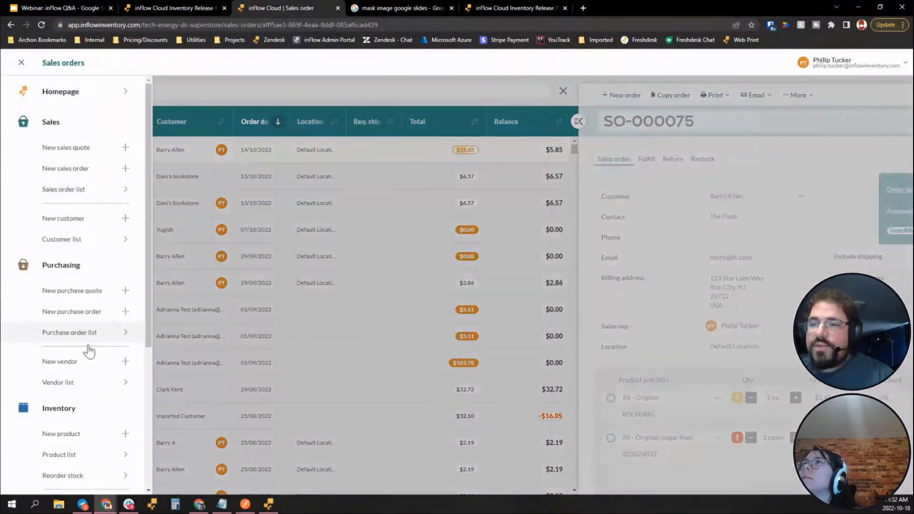
click(60, 455)
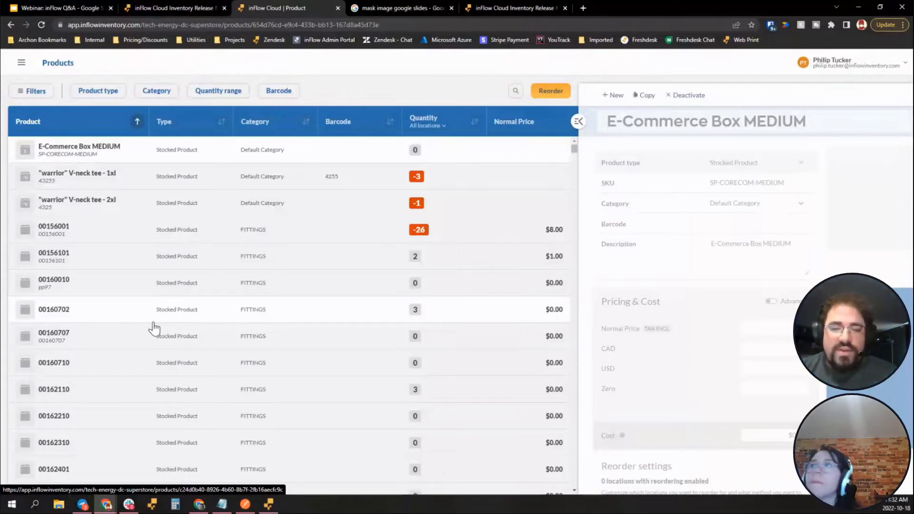
click(43, 98)
scroll(92, 146, down, 1)
scroll(92, 146, up, 1)
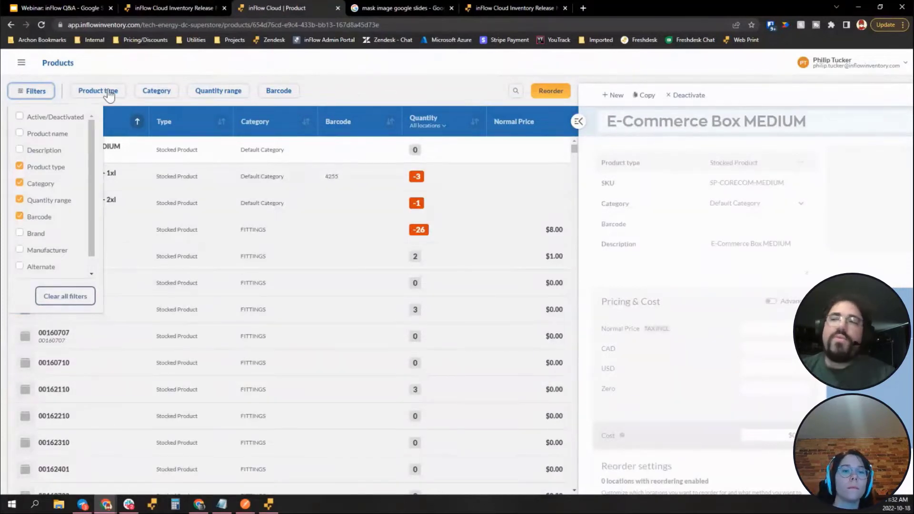
scroll(253, 291, down, 1)
Step: Switch to the Windows app and open its product list to view the search filters
key(alt+Tab)
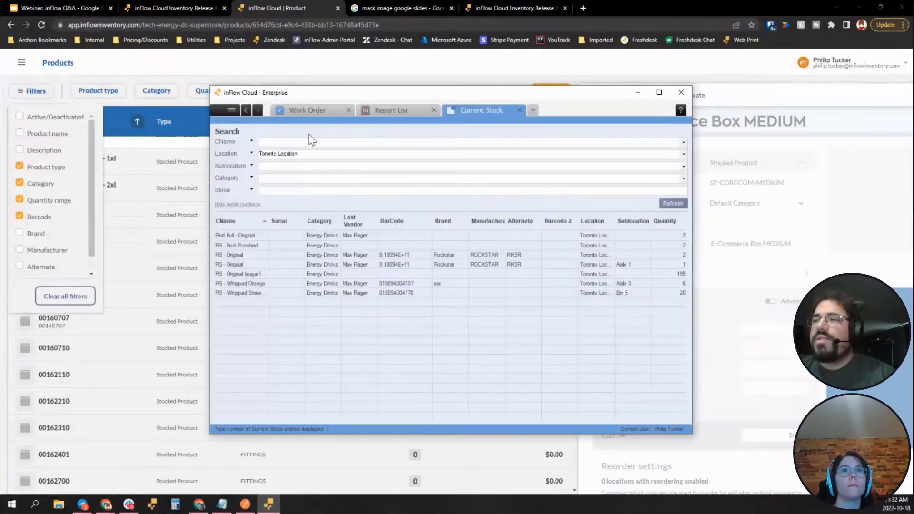
click(232, 110)
mouse_move(248, 305)
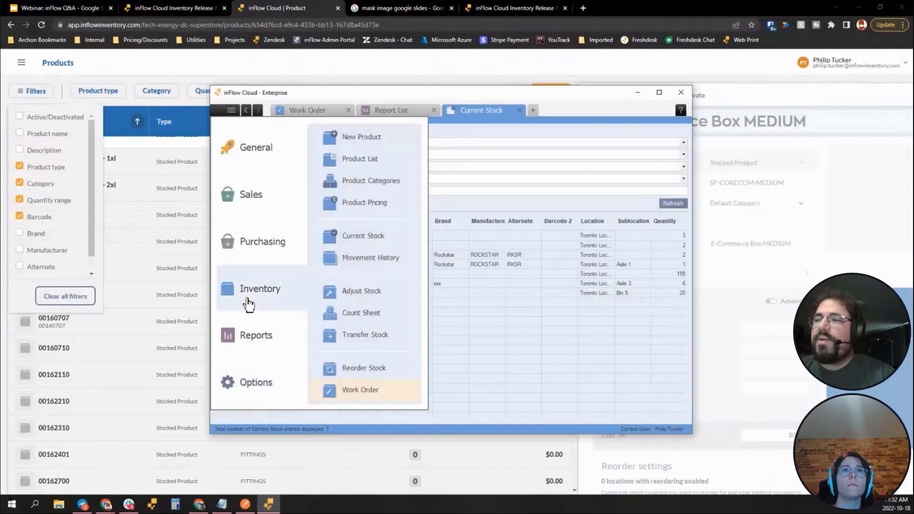
click(350, 159)
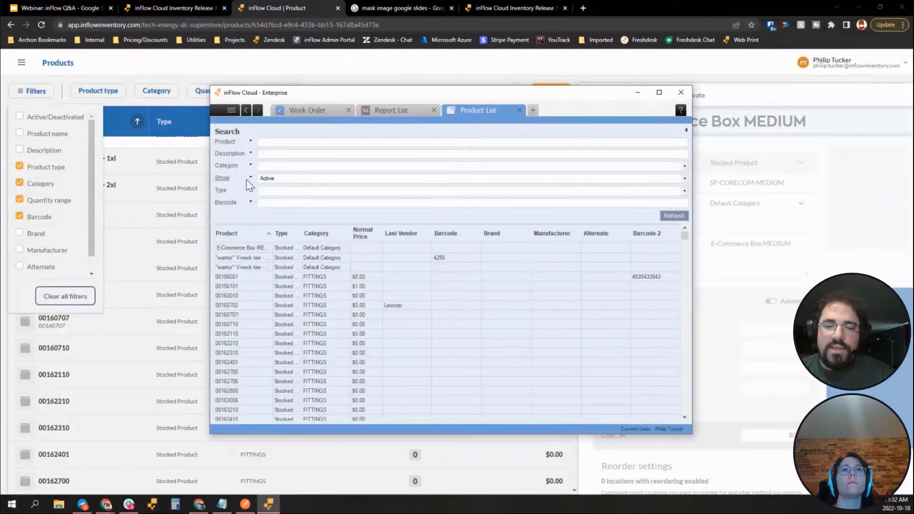
Step: Open the sales order list in the Windows app and open the first order listed
click(230, 111)
mouse_move(246, 198)
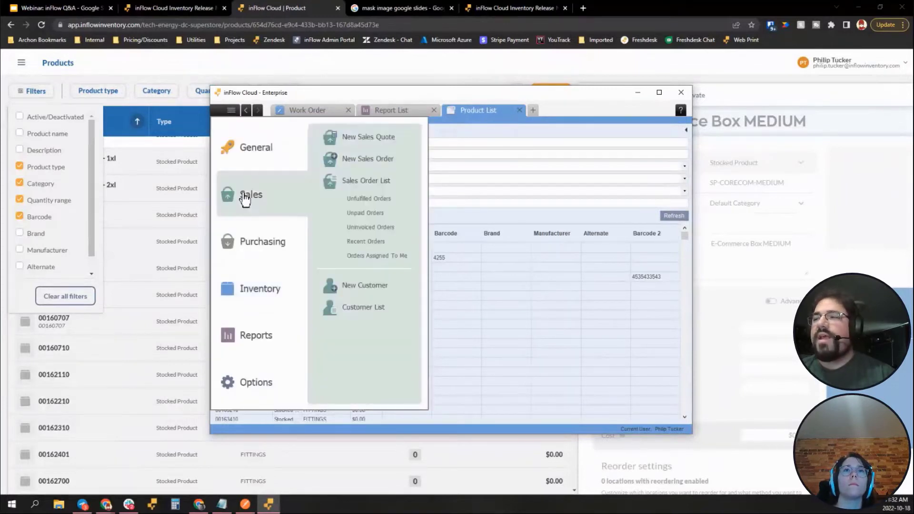
click(382, 180)
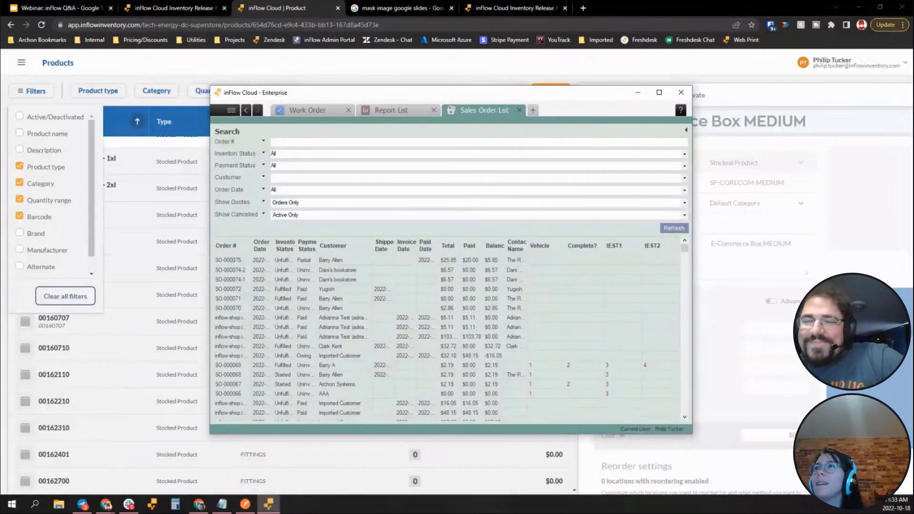
key(alt+Tab)
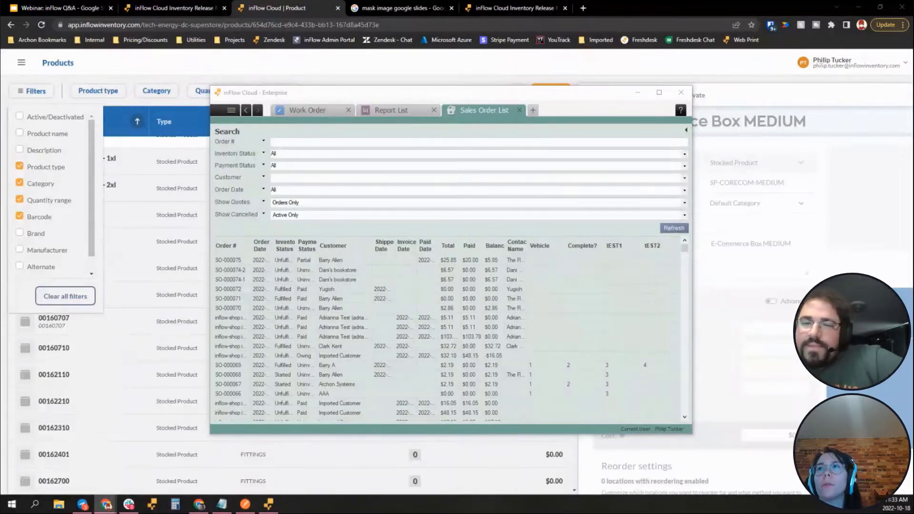
click(234, 261)
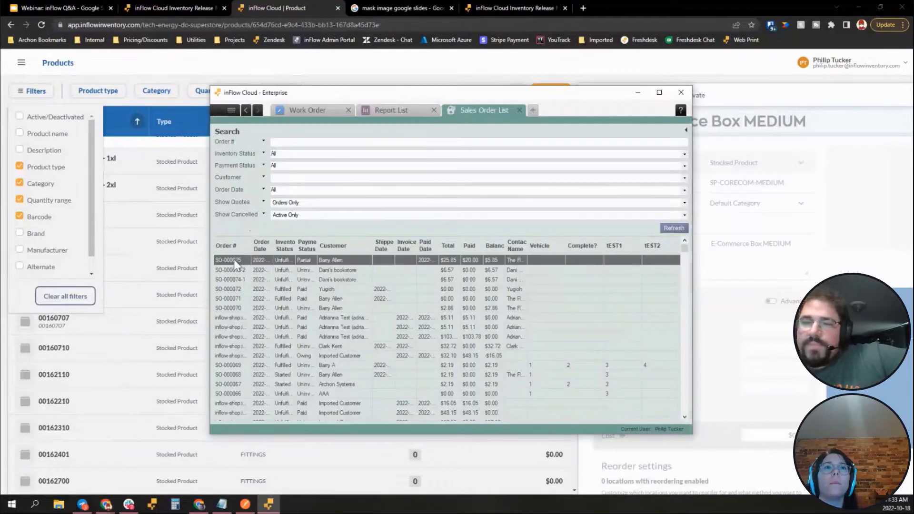
double_click(234, 260)
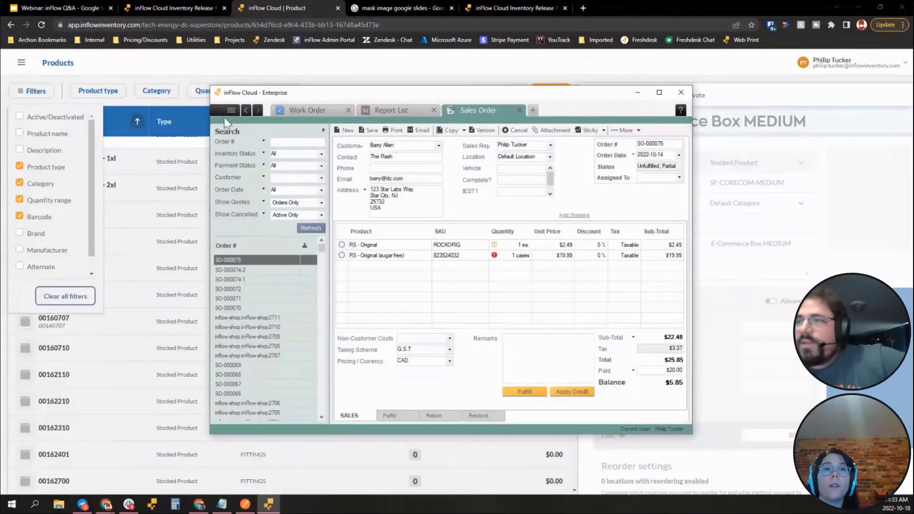
Step: Open the purchase order list in the Windows app and open the first order listed
click(231, 110)
click(258, 241)
click(363, 182)
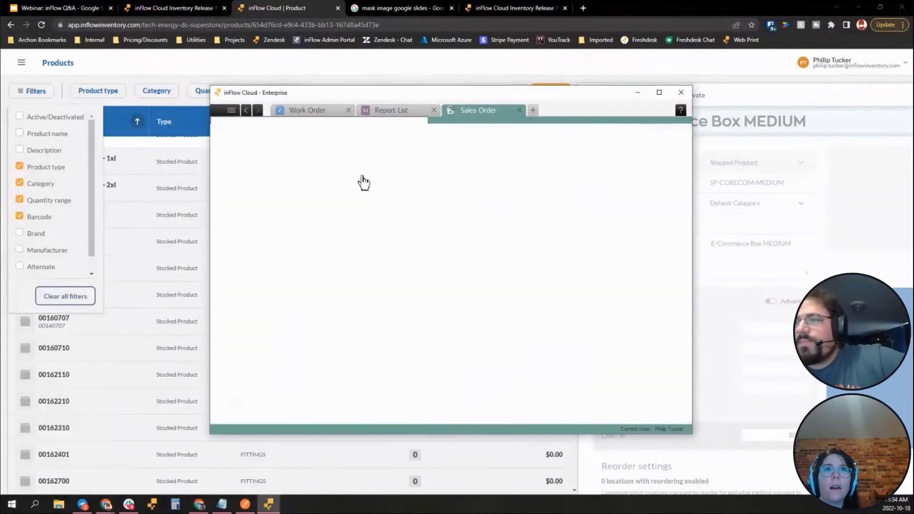
double_click(229, 247)
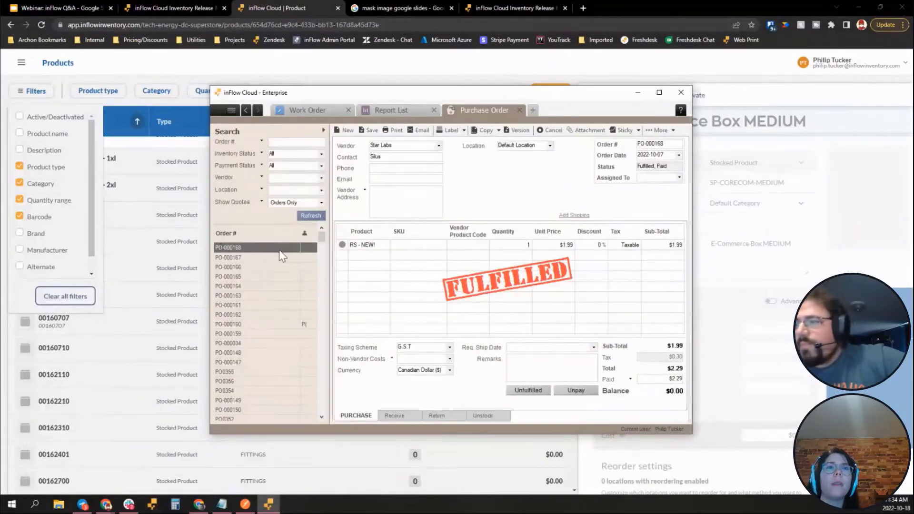
Step: Set the RS - NEW! quantity on the purchase order to 4 and save the order
click(523, 245)
text(4)
key(Return)
click(561, 392)
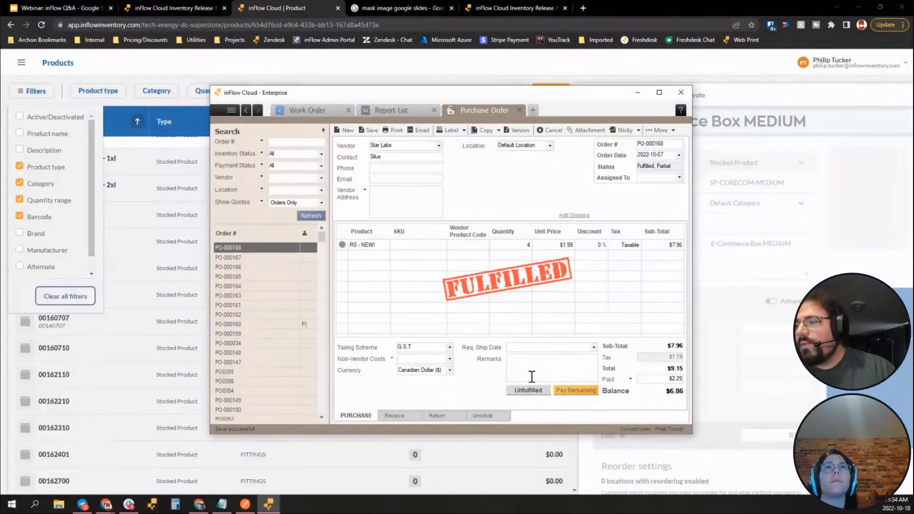
Step: Reopen the fulfilled purchase order as unfulfilled and save it
click(528, 391)
click(434, 262)
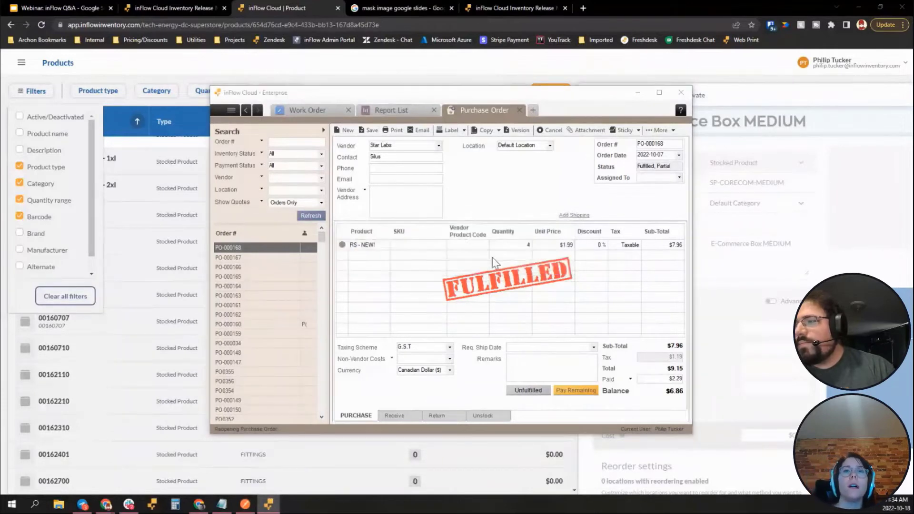
click(516, 245)
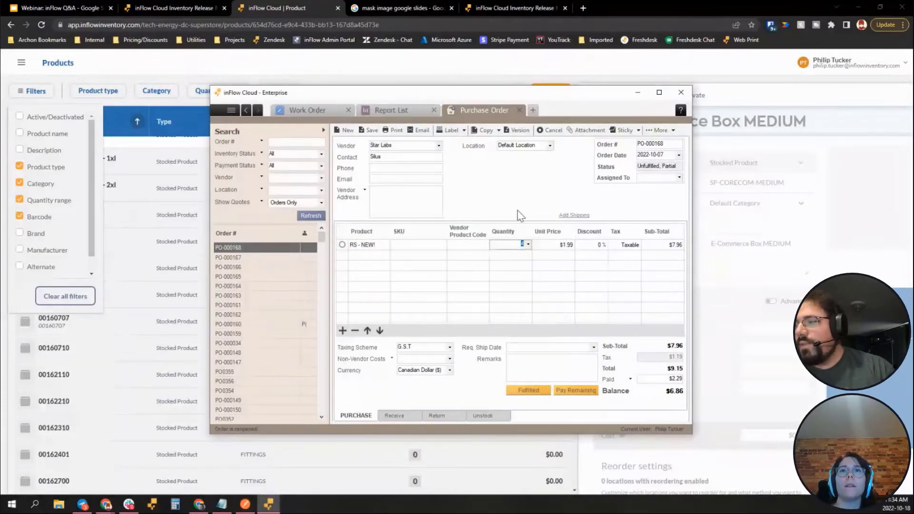
click(370, 130)
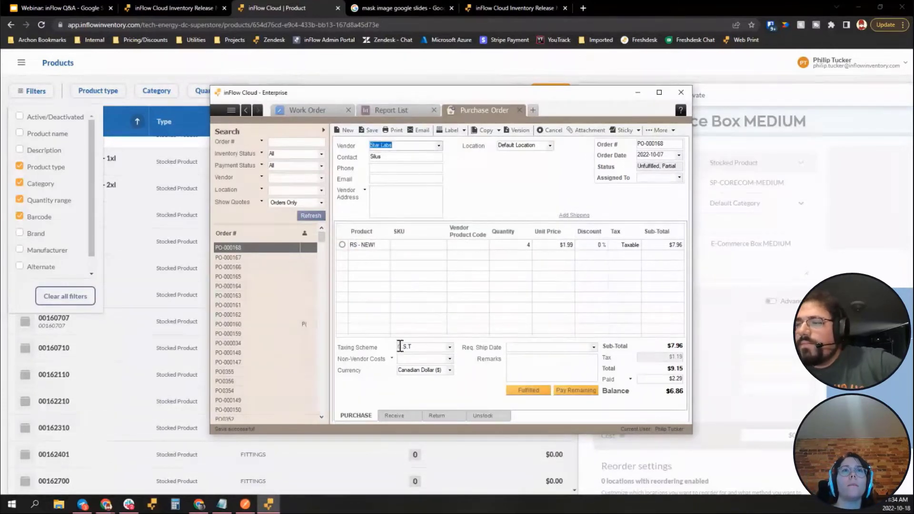
Step: Auto-fill the receiving list of the purchase order, set the received RS - NEW! quantity to 2, and save
click(395, 416)
click(358, 400)
click(516, 245)
text(2)
key(Return)
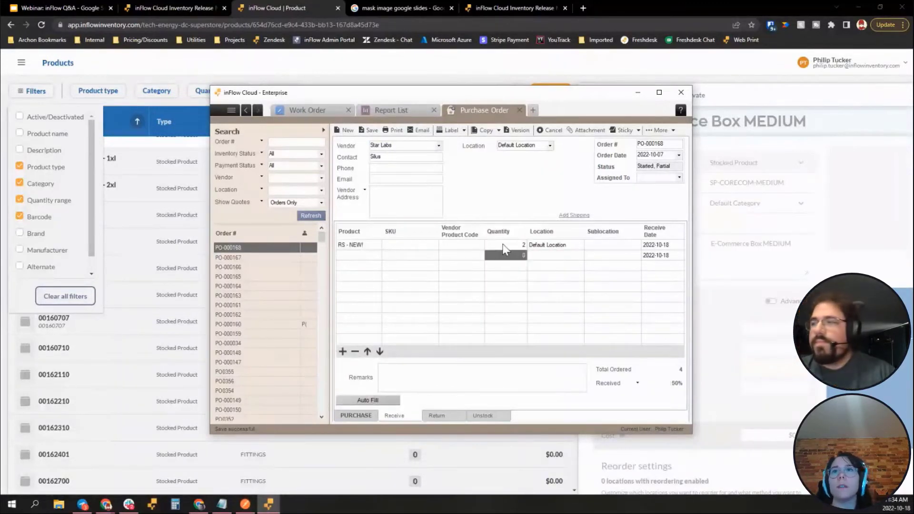
click(371, 130)
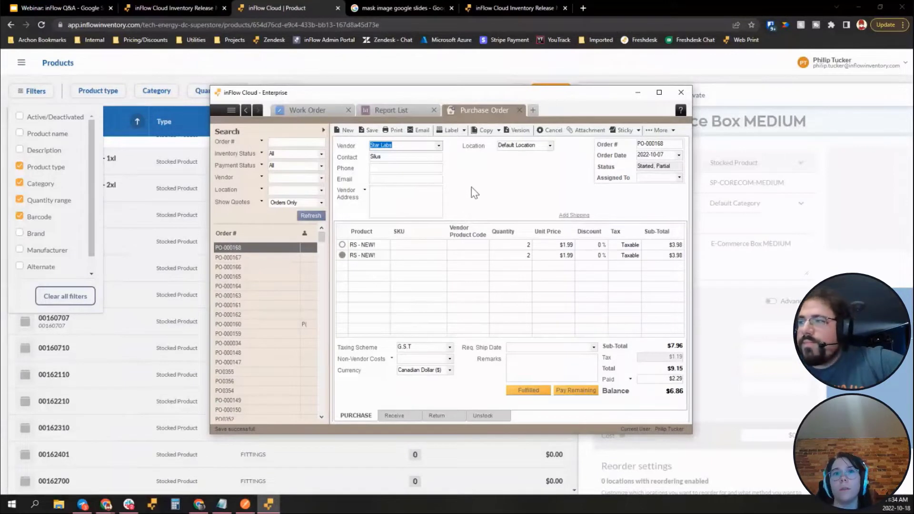
Step: Look through the receive, return and unstock stages of the purchase order, and return to its main purchase view
click(406, 415)
click(432, 415)
click(484, 417)
click(400, 416)
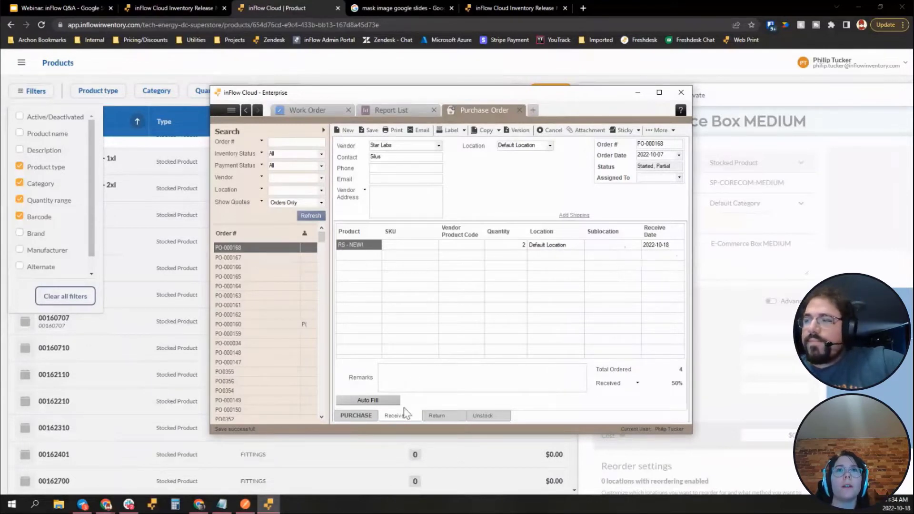
click(350, 416)
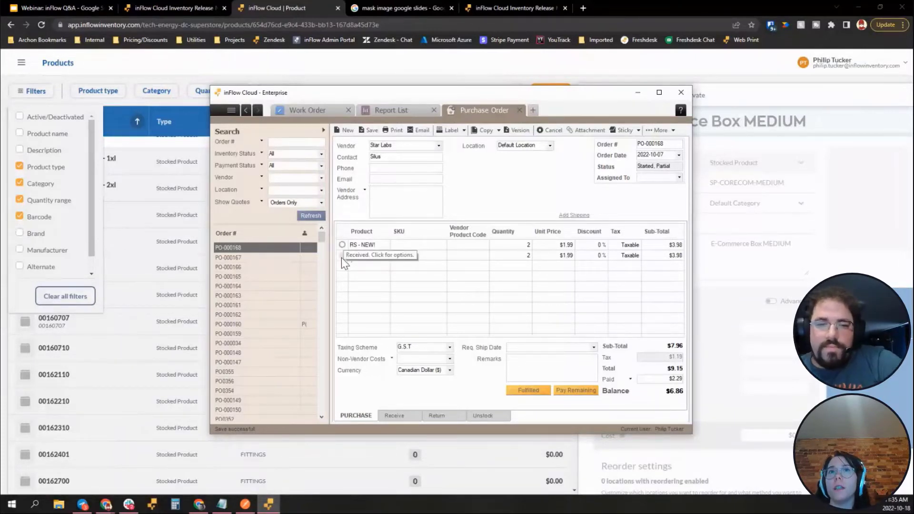
Step: View the status options of the unreceived RS - NEW! line and close them without choosing one
scroll(53, 96, up, 1)
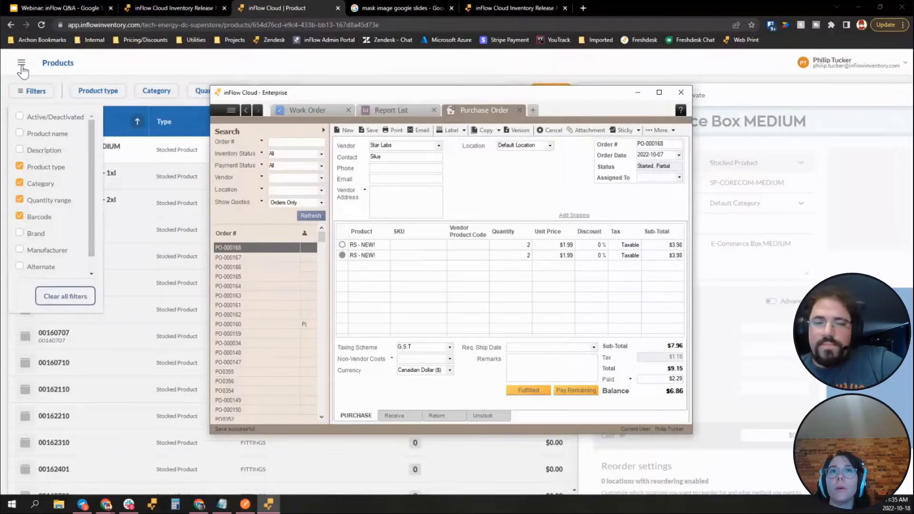
click(342, 245)
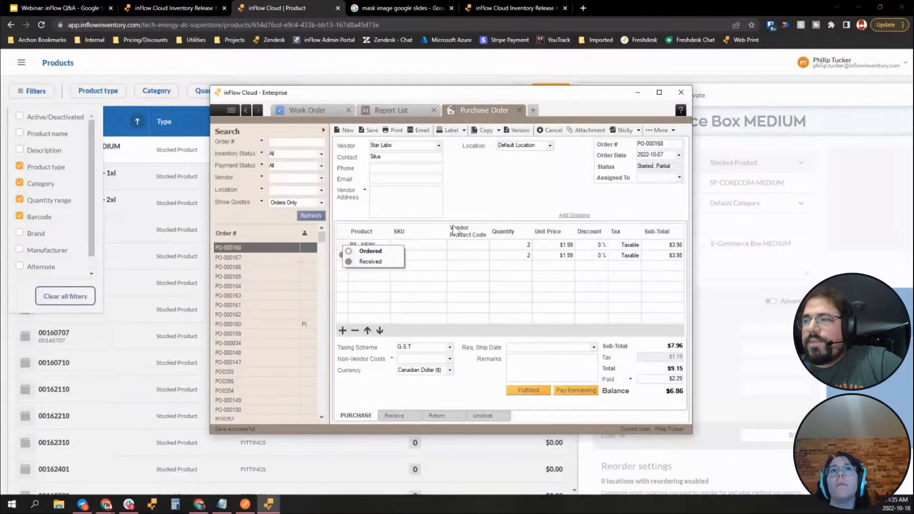
click(491, 202)
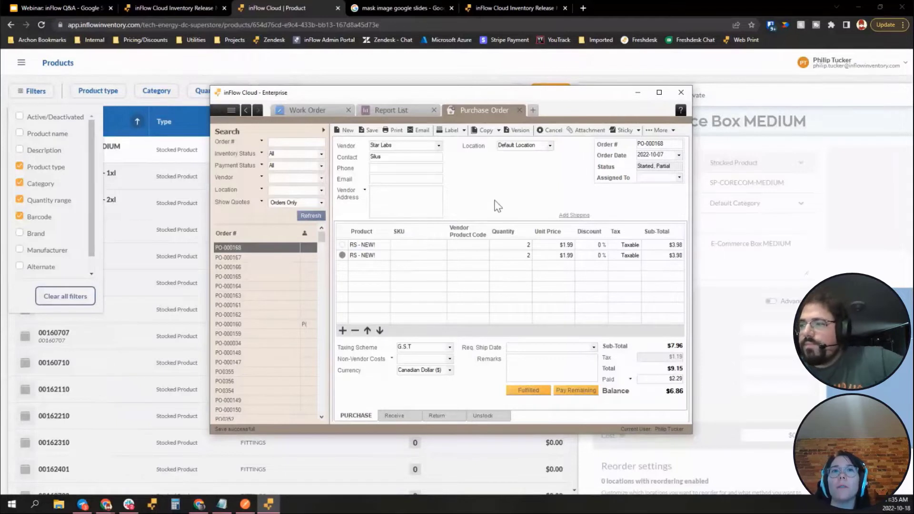
Step: View the receive date calendar of the received RS - NEW! line, and go back to the purchase view
click(399, 416)
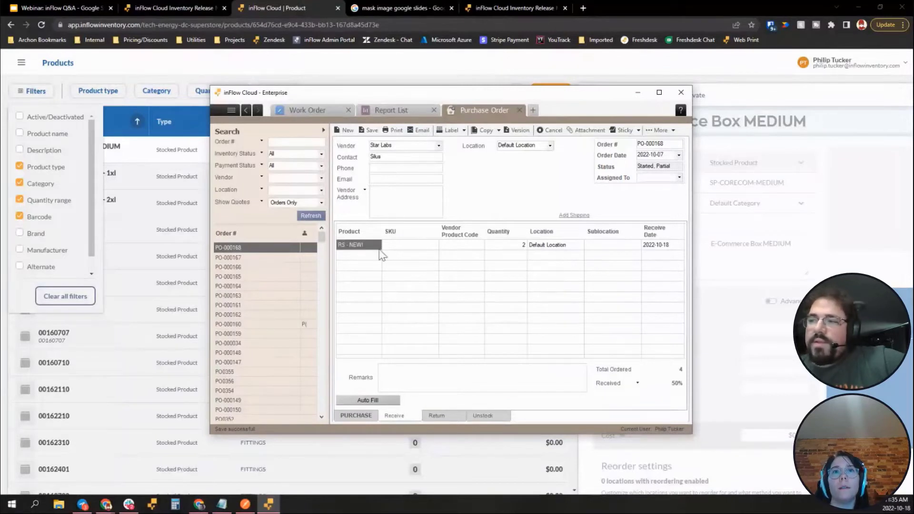
click(662, 244)
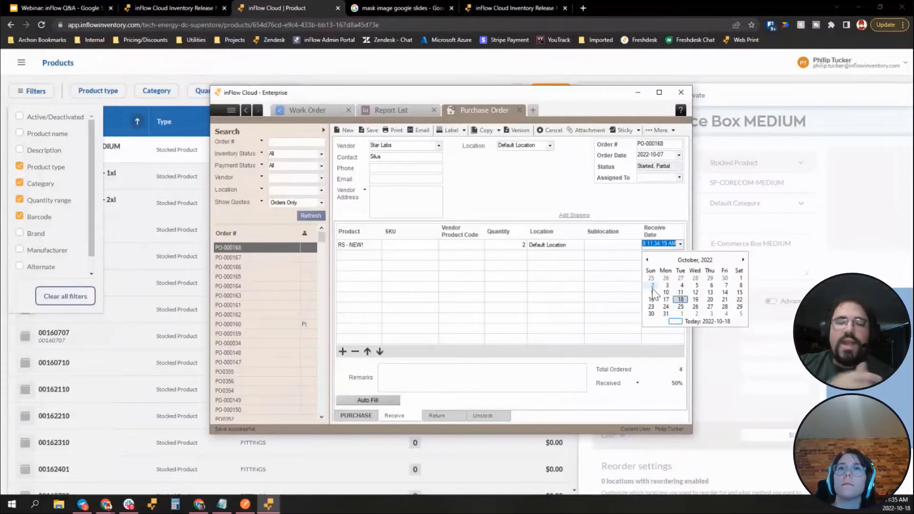
click(492, 194)
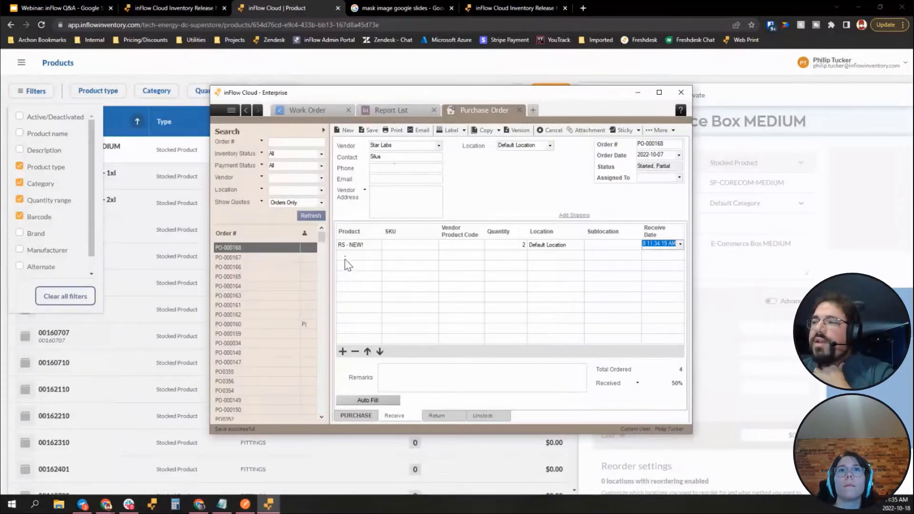
click(349, 416)
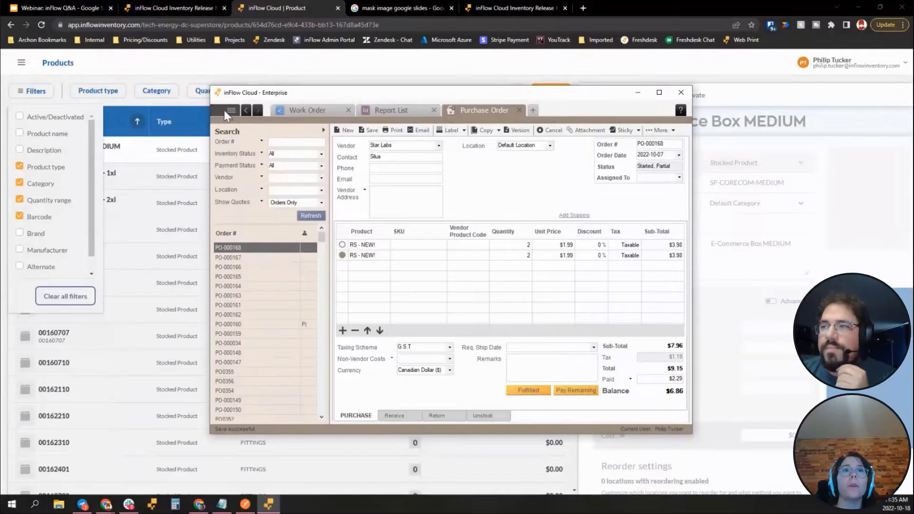
Step: Switch to the web app, open the sales order list, and review the first order listed
click(21, 62)
click(66, 190)
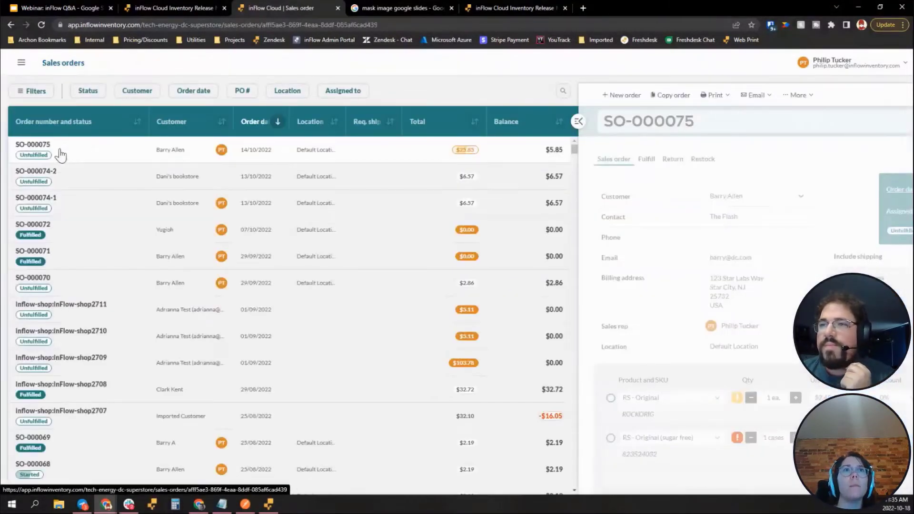
click(59, 152)
scroll(352, 365, down, 3)
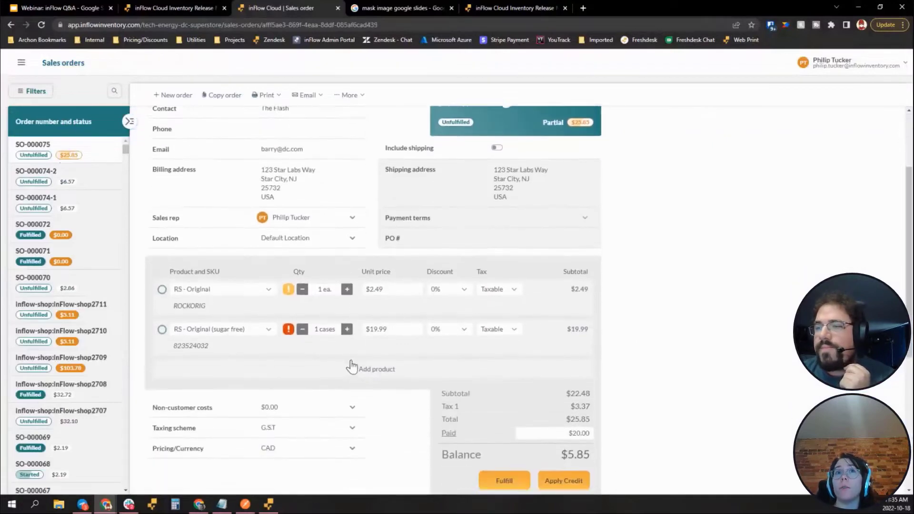
scroll(352, 367, up, 3)
Step: Auto-fill the fulfilment list of the open sales order and review the filled lines
click(198, 159)
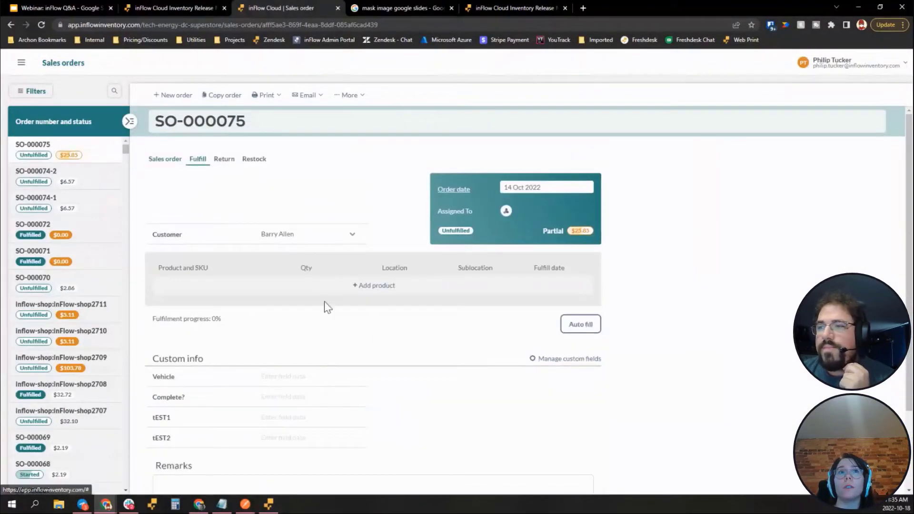
click(586, 326)
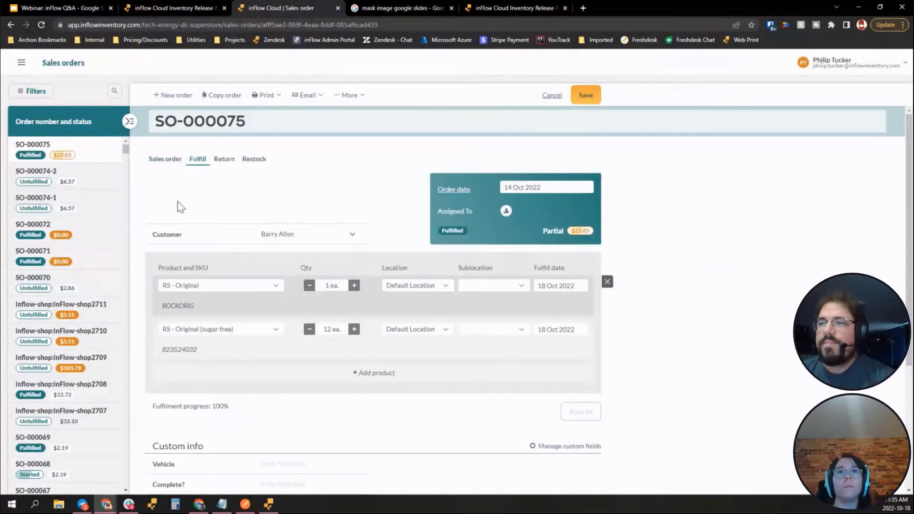
scroll(333, 355, down, 1)
scroll(332, 355, up, 1)
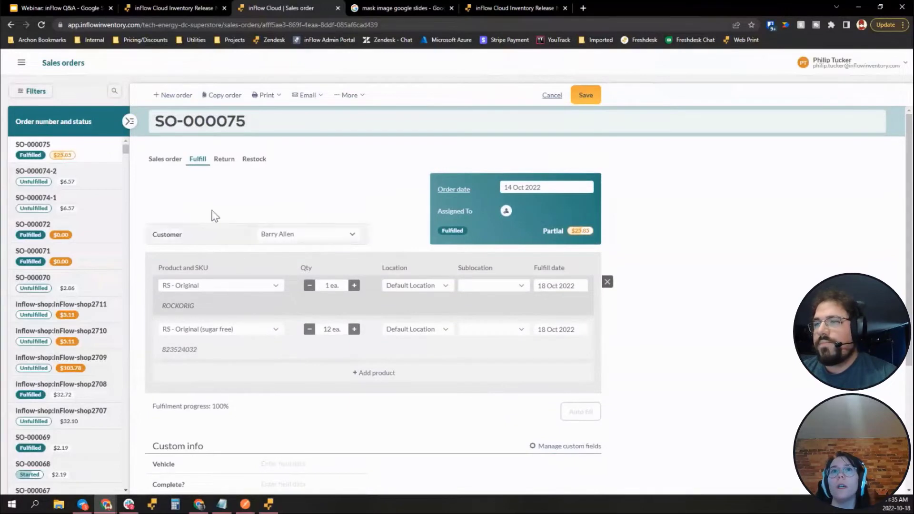
Step: Turn on shipping for the sales order and compare its separate pick and ship stages
click(162, 159)
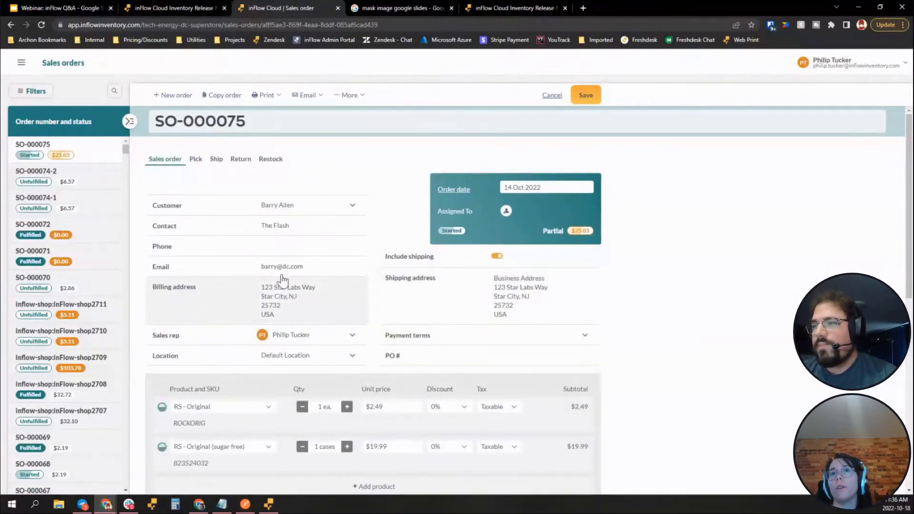
click(215, 160)
click(195, 161)
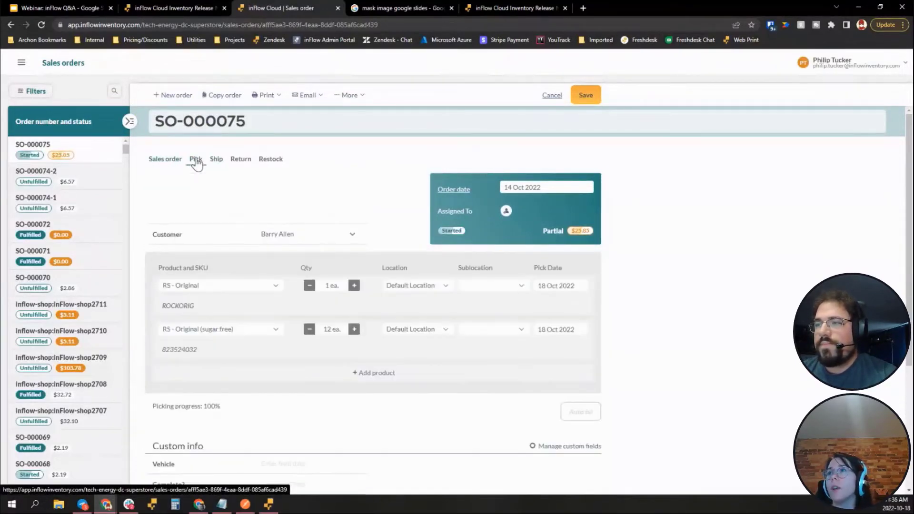
click(215, 160)
click(196, 160)
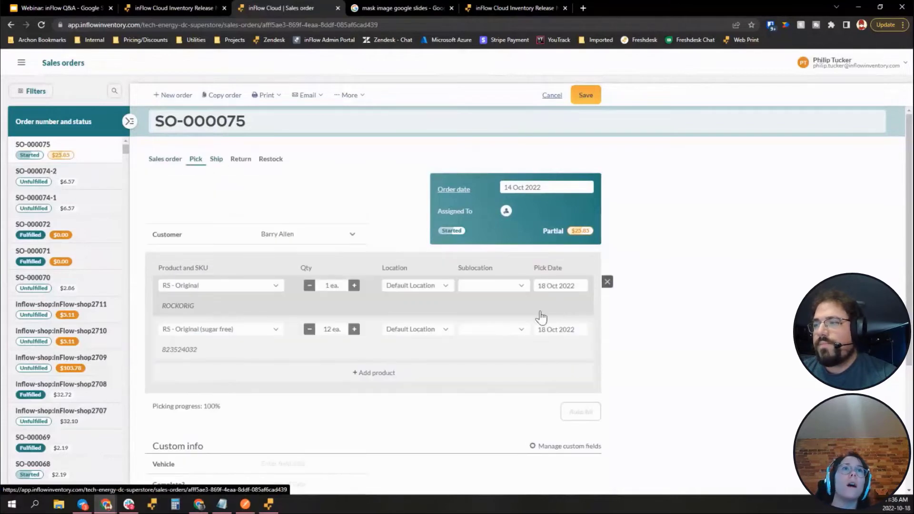
Step: View the sublocation and location choices for the picked RS - Original line without changing them
click(494, 286)
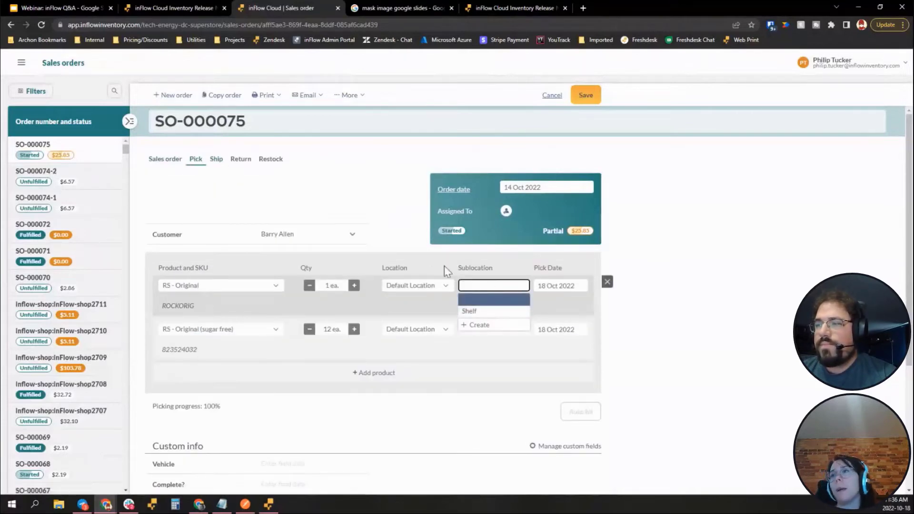
click(423, 285)
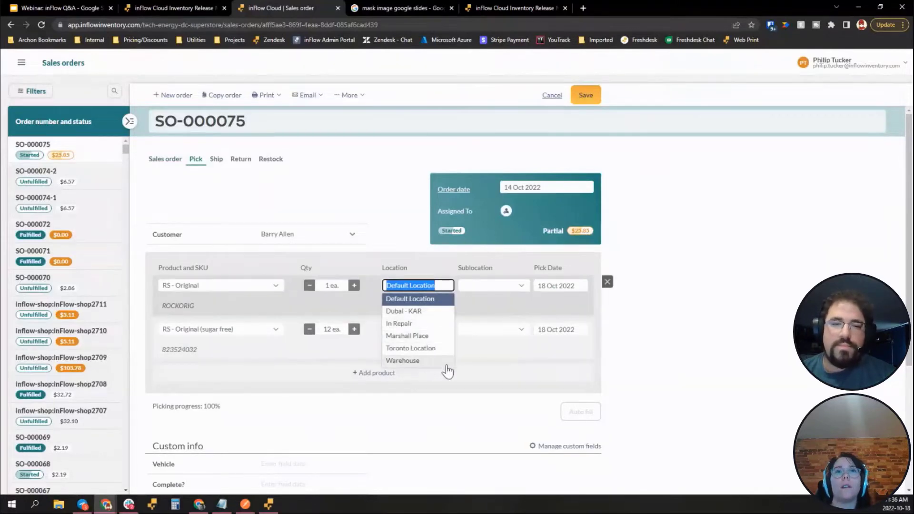
click(689, 349)
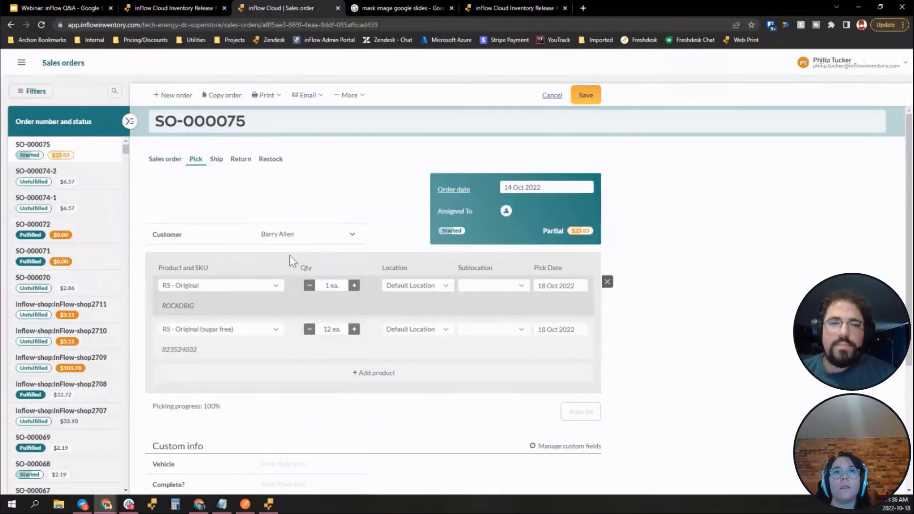
Step: View the order's ship stage, and return to the main sales order view to examine its lines and totals
click(217, 160)
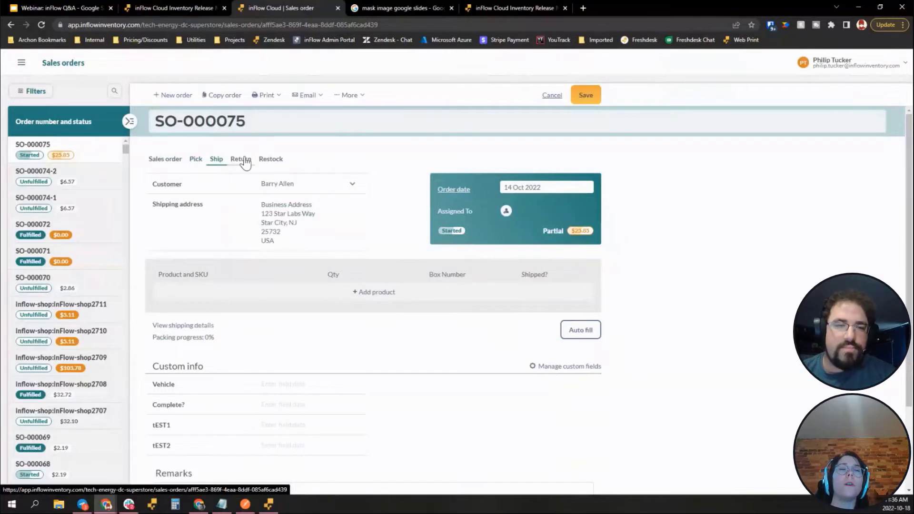
click(168, 162)
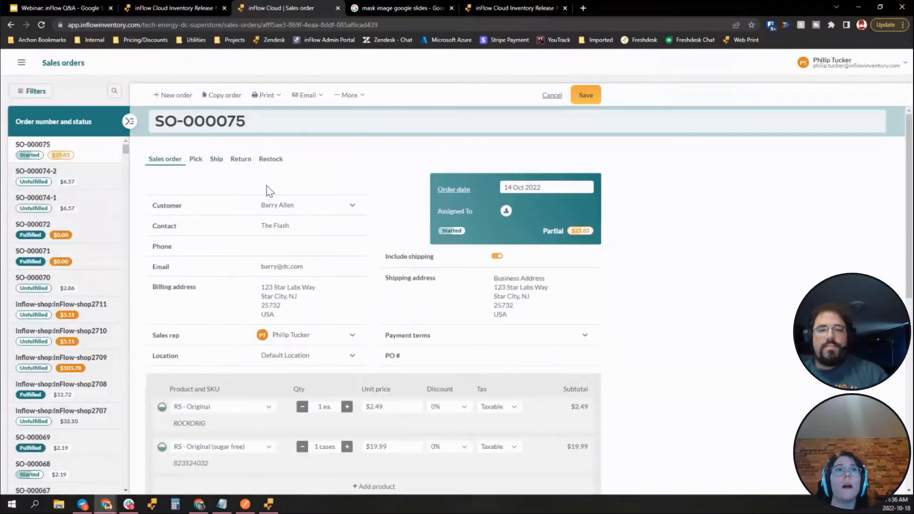
scroll(371, 229, down, 3)
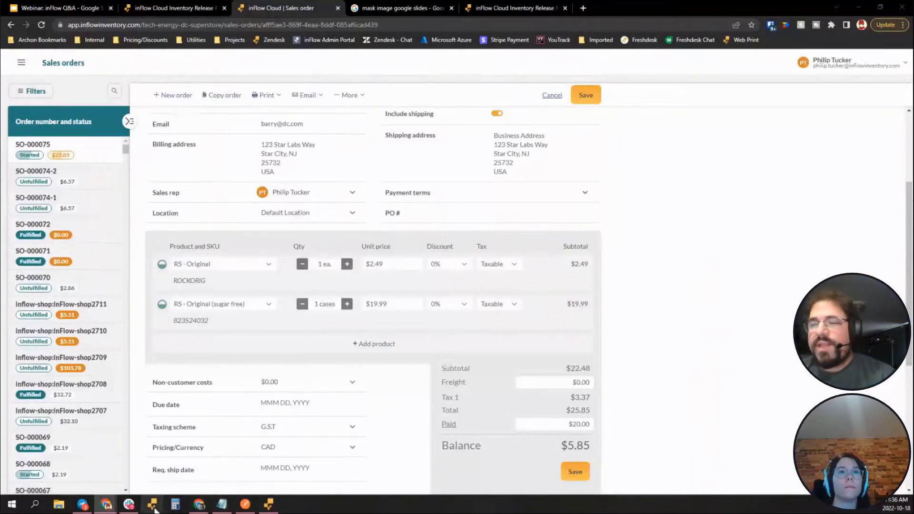
Step: Switch to the Windows app and open product 00160702 from the product list in place of the work order
click(268, 504)
click(330, 114)
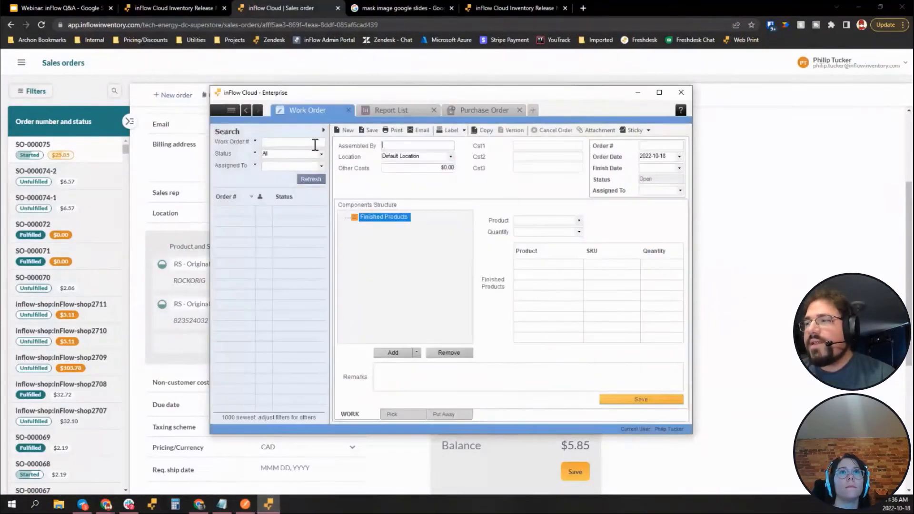
click(231, 110)
click(249, 291)
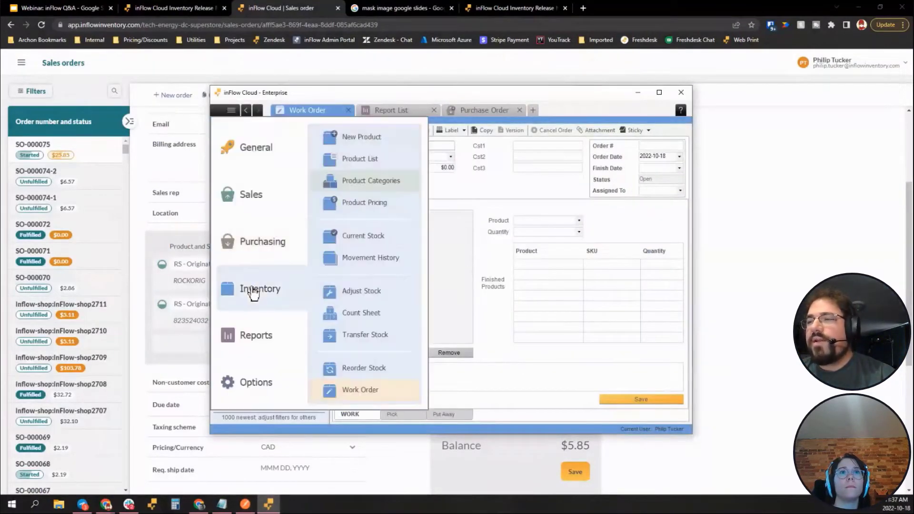
click(380, 162)
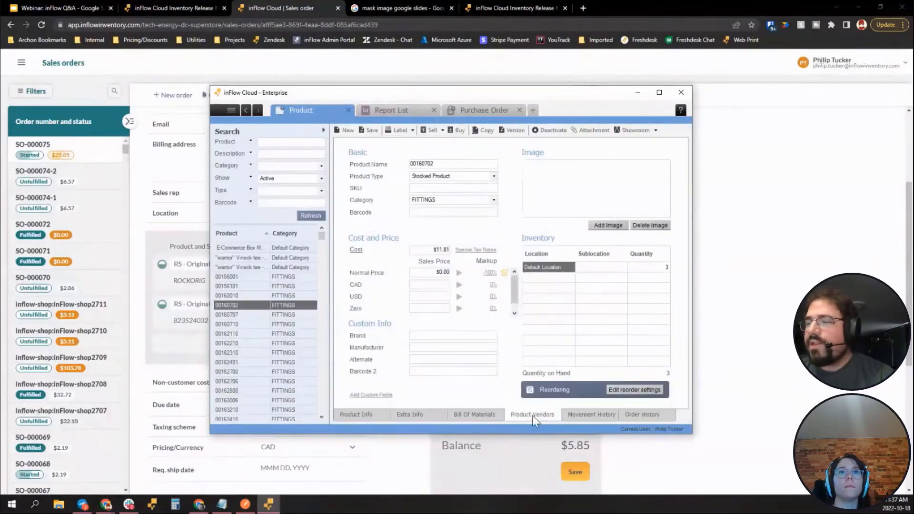
Step: View the product's vendors, and open the component product choices in its bill of materials
click(533, 415)
click(481, 414)
click(417, 195)
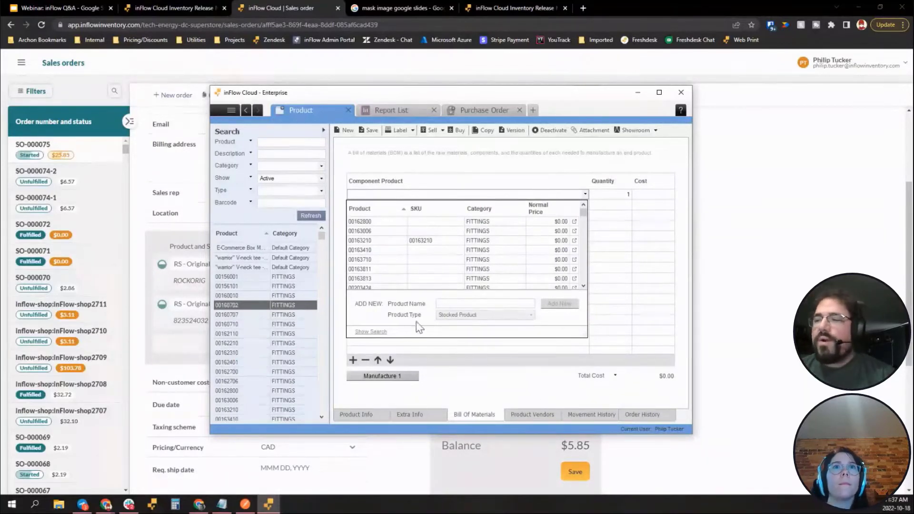
Step: Reveal the search fields of the component product list, and close the list without choosing a component
click(376, 333)
click(456, 344)
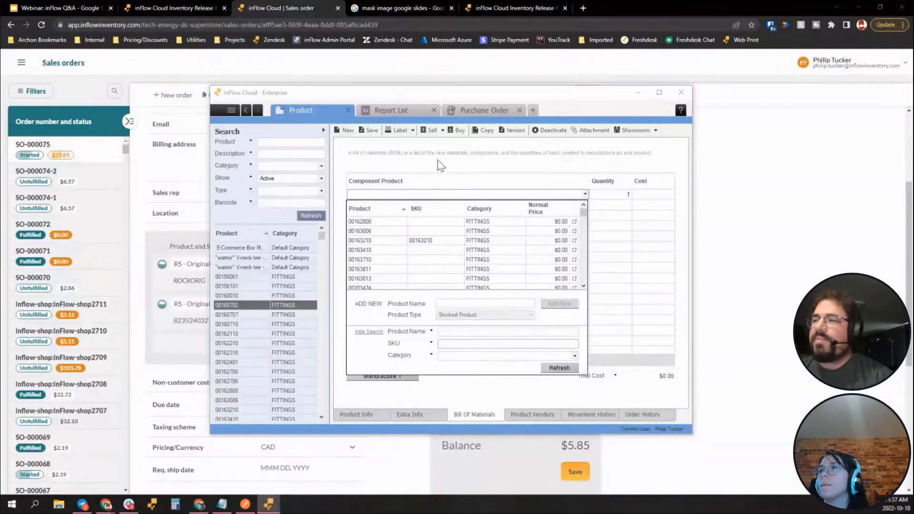
click(327, 222)
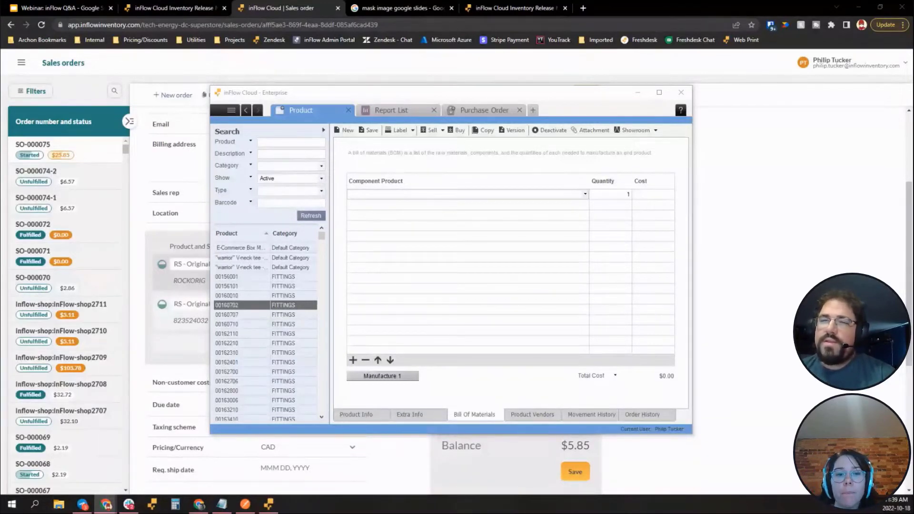
Step: Open the Inventory Details Report from the inventory reports
click(231, 111)
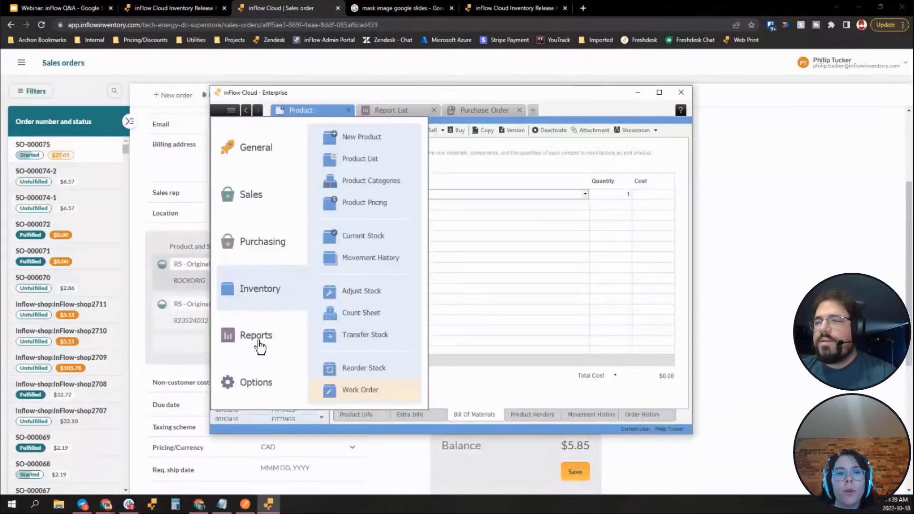
mouse_move(259, 347)
click(372, 136)
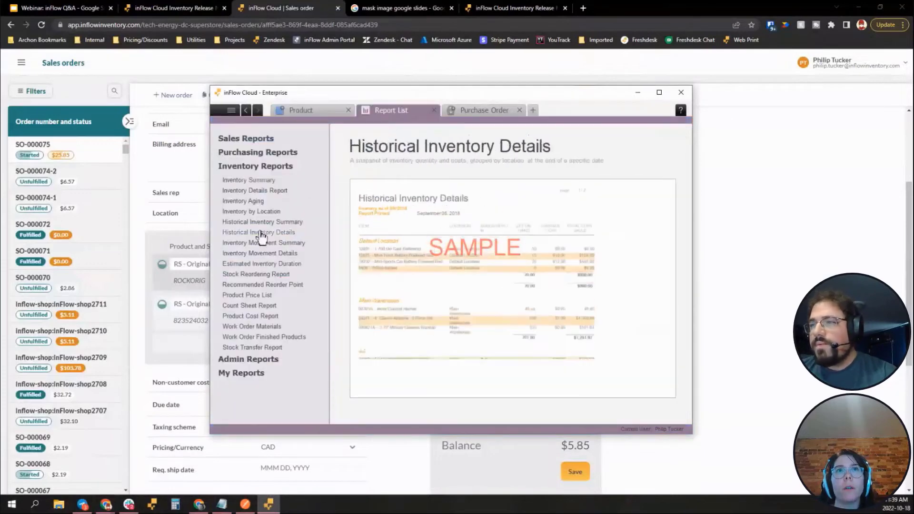
click(254, 190)
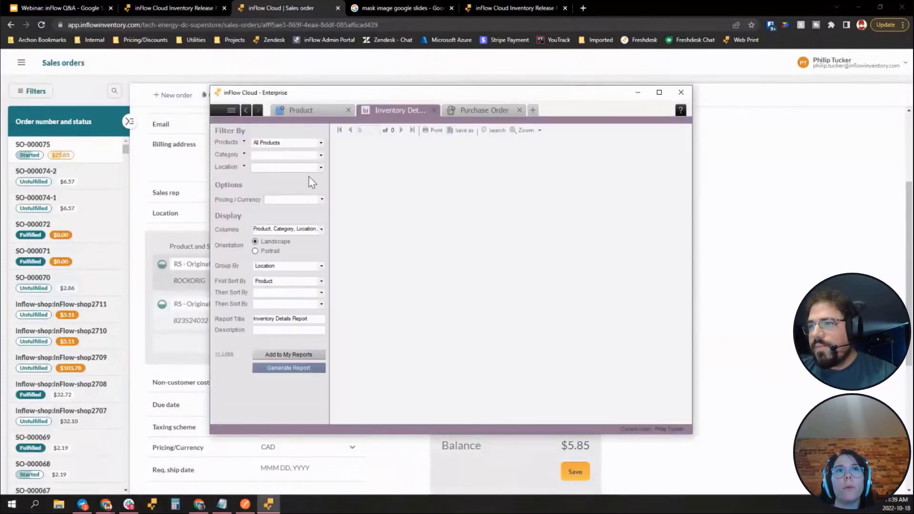
Step: Add an extra filter to the Inventory Details Report and set its type to Sublocation
click(243, 167)
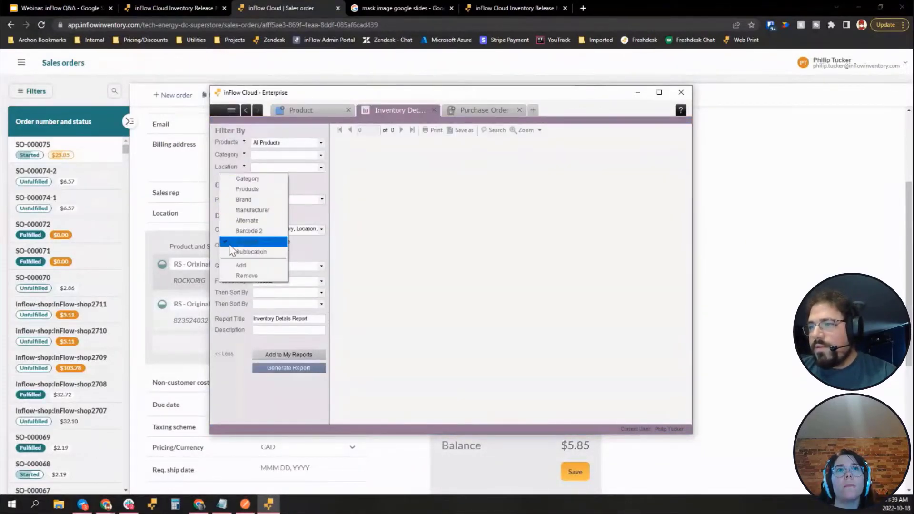
click(296, 197)
click(233, 167)
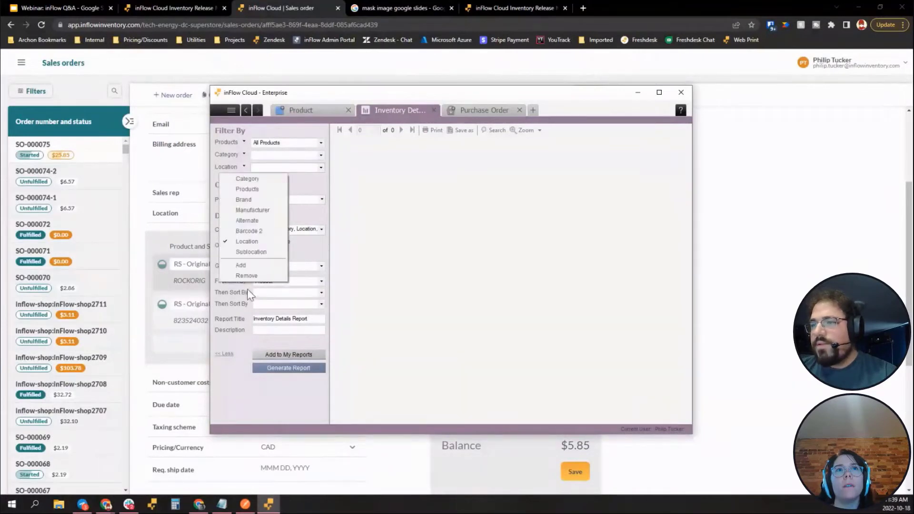
click(243, 265)
click(244, 179)
click(250, 262)
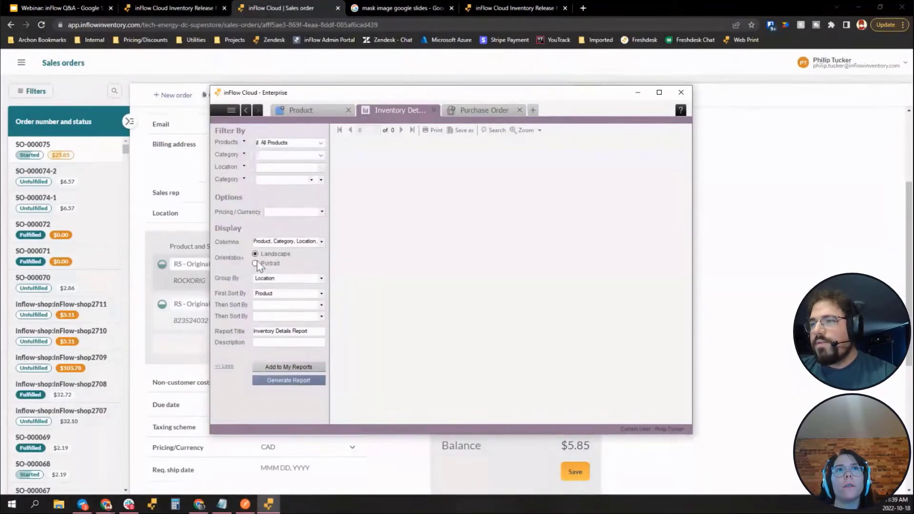
click(321, 180)
Step: Filter the report to Toronto Location and sublocation Aisle 1, and generate it
click(321, 167)
click(321, 167)
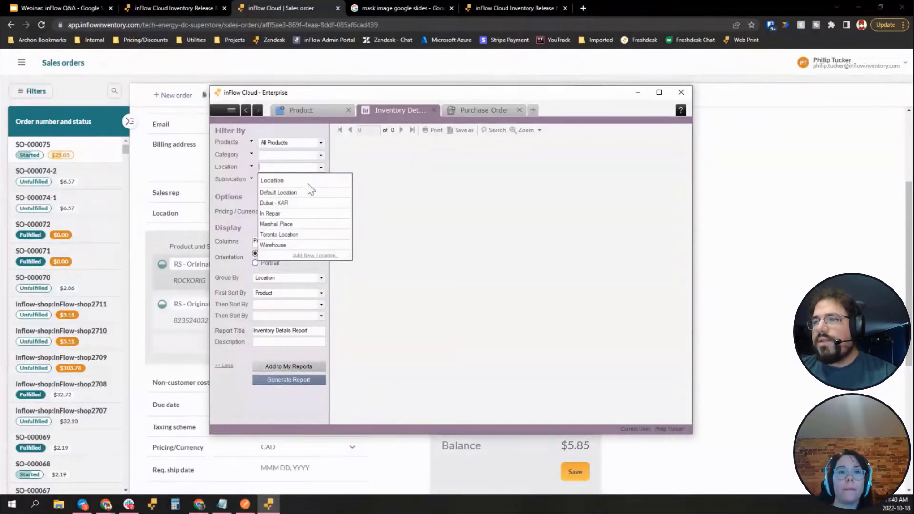
click(274, 234)
click(321, 180)
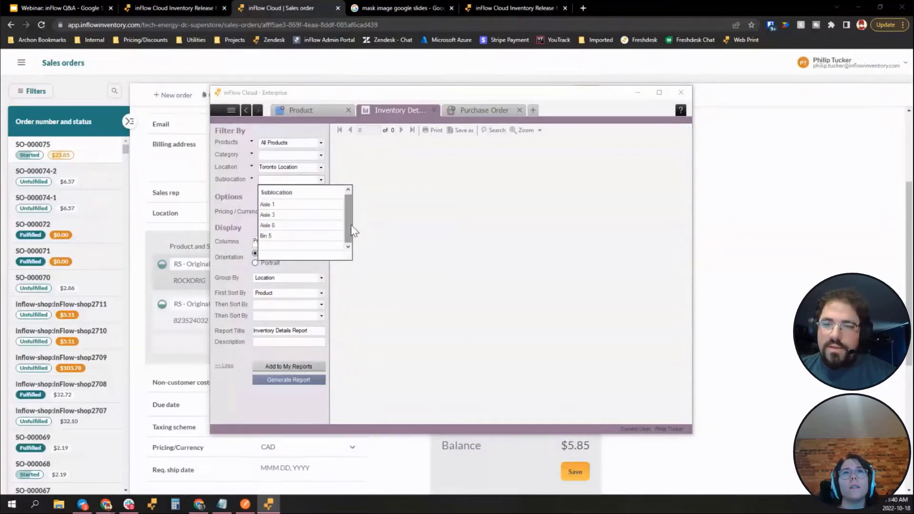
click(273, 205)
click(278, 383)
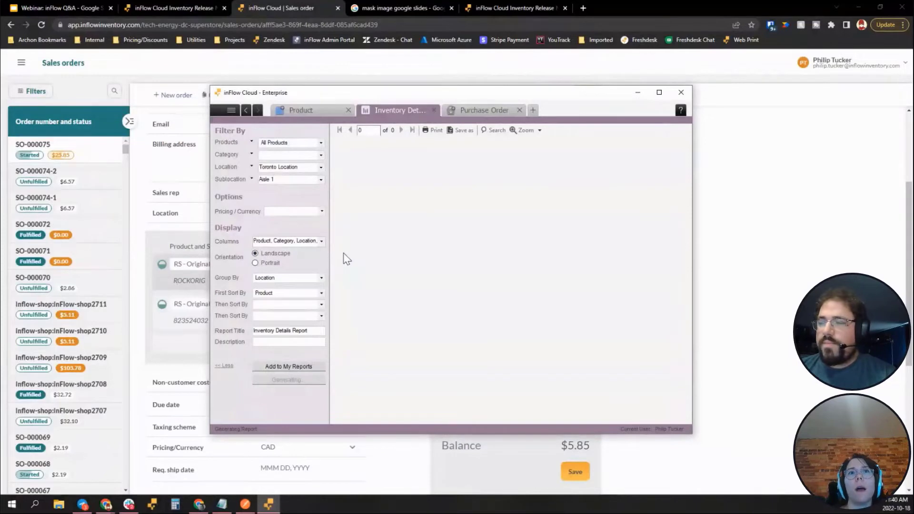
Step: Open the Current Stock list in place of the product record
click(231, 114)
click(312, 111)
click(312, 110)
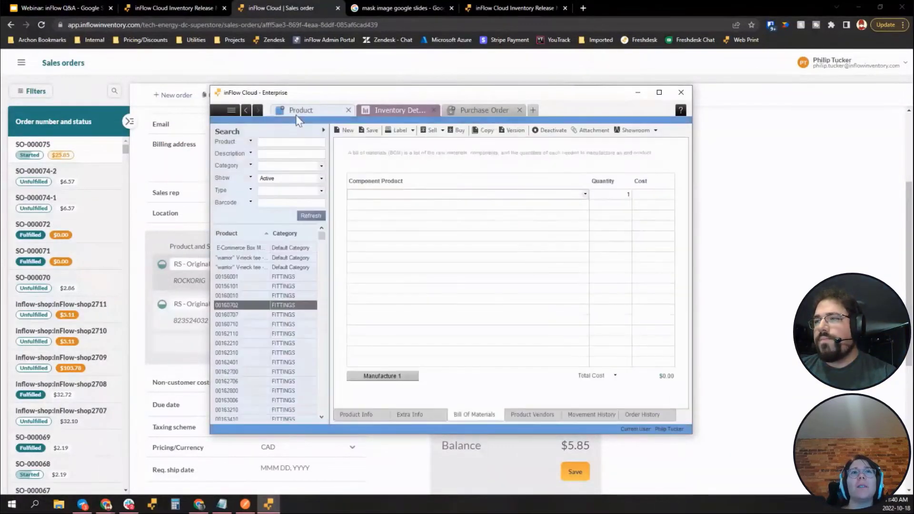
click(232, 113)
click(245, 289)
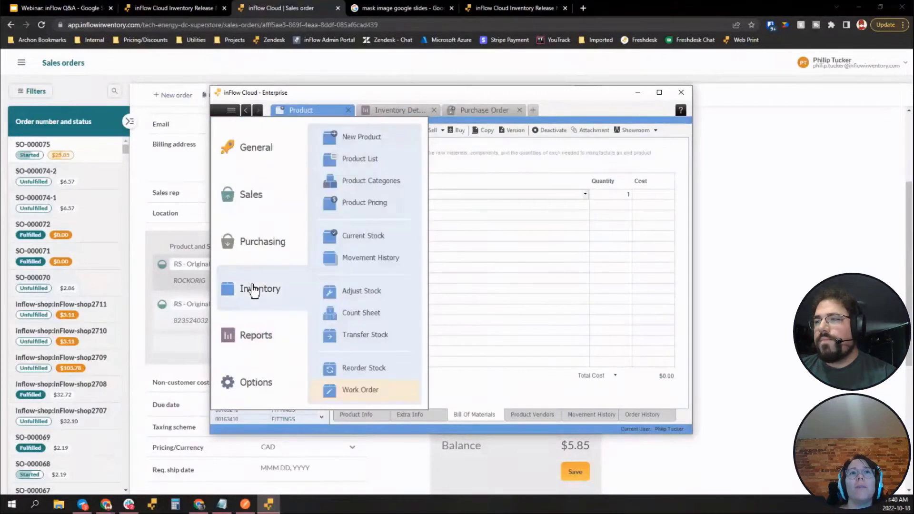
click(367, 235)
click(445, 265)
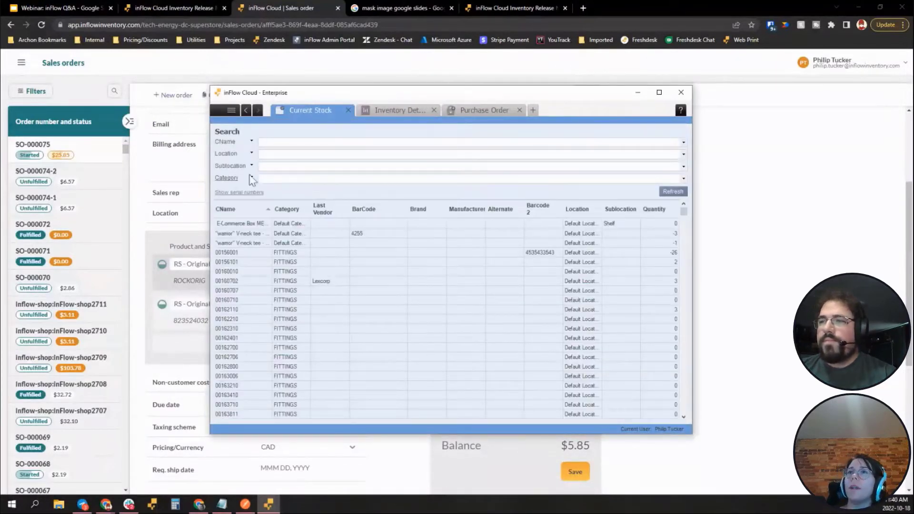
Step: Filter the current stock by Toronto Location and sublocation Aisle 1
click(683, 154)
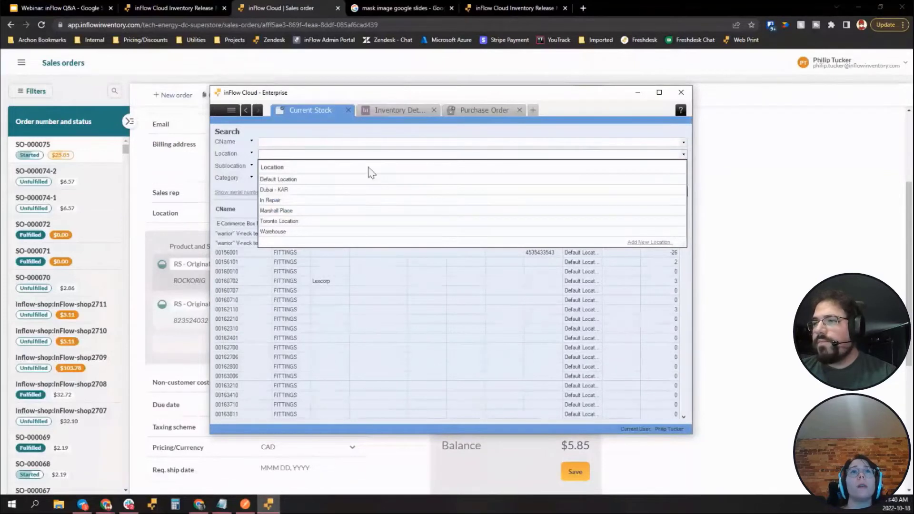
click(291, 222)
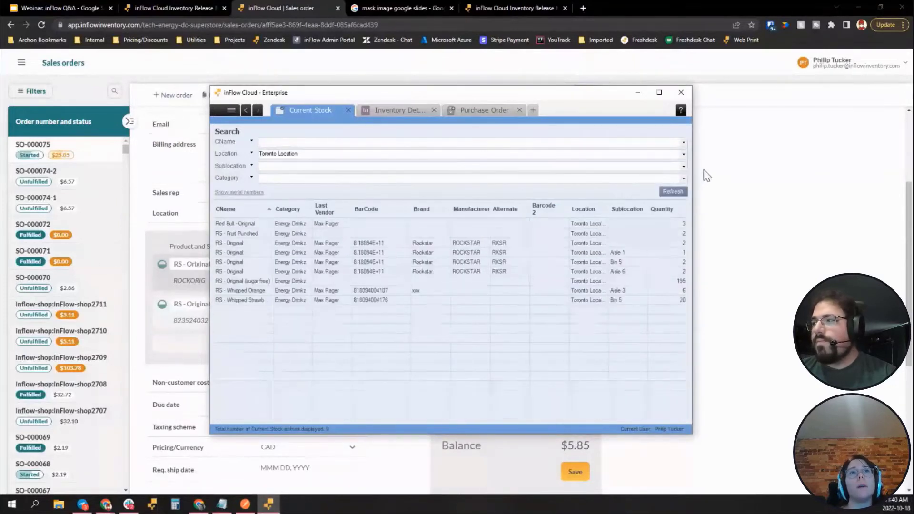
click(683, 166)
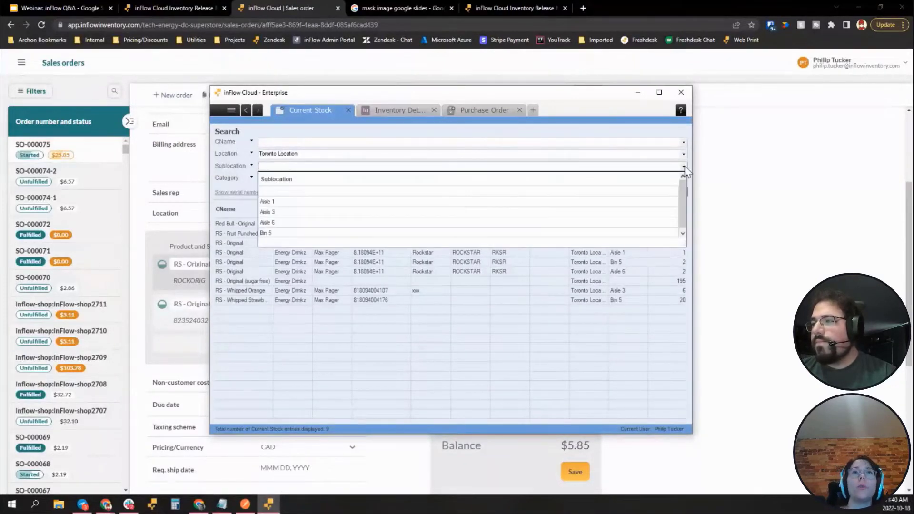
click(288, 202)
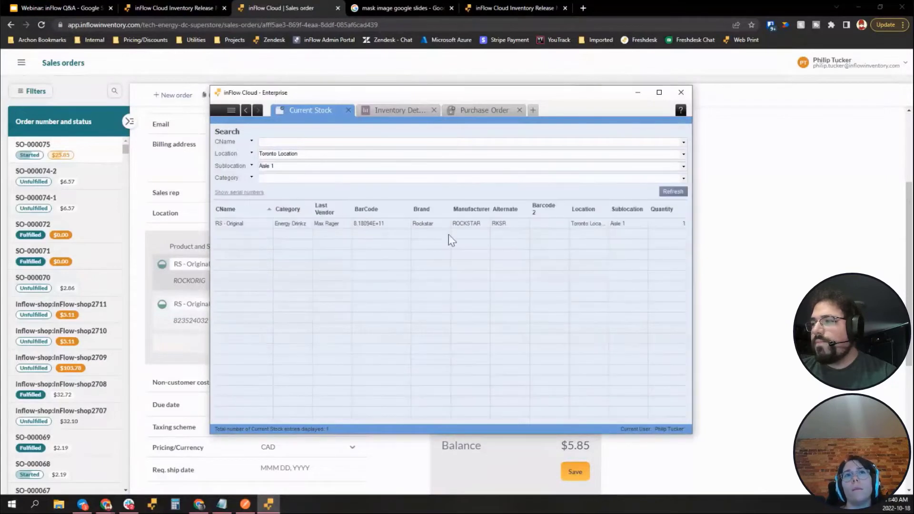
Step: Change the current stock's sublocation filter to Aisle 3, and view the column and export options of the list
click(686, 169)
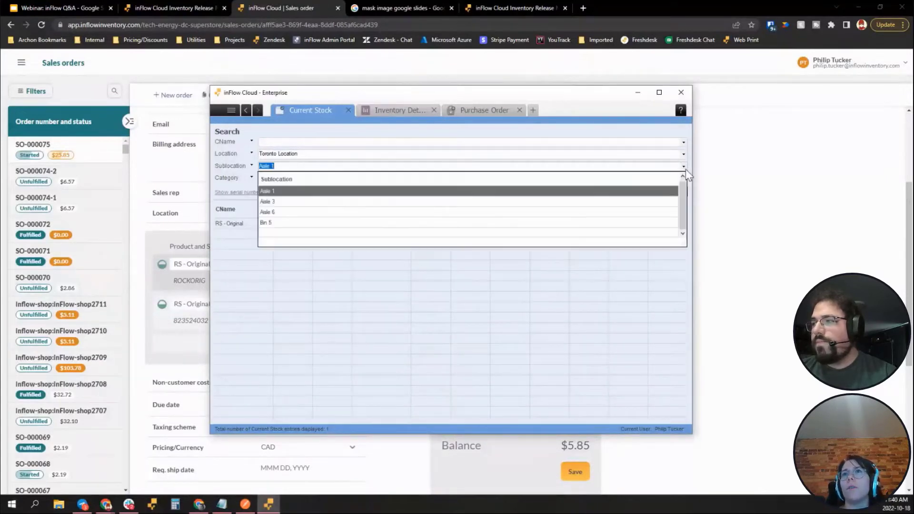
click(301, 205)
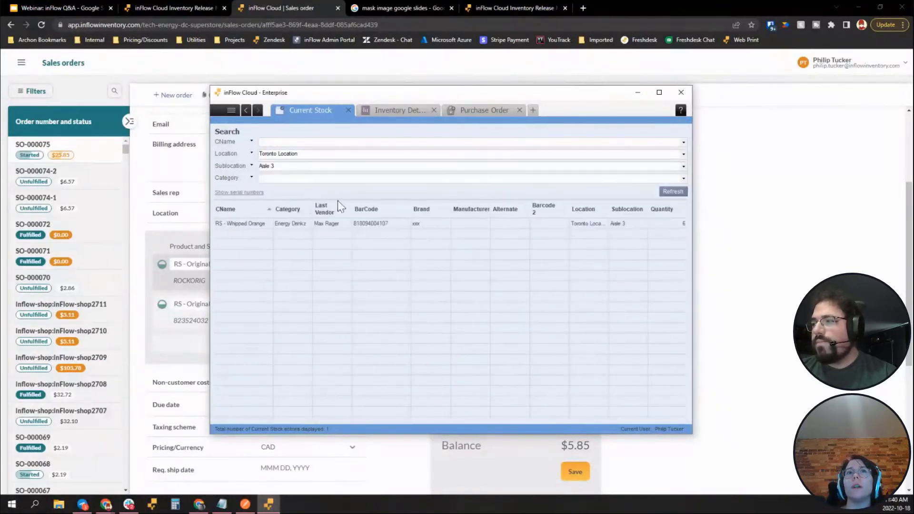
right_click(382, 210)
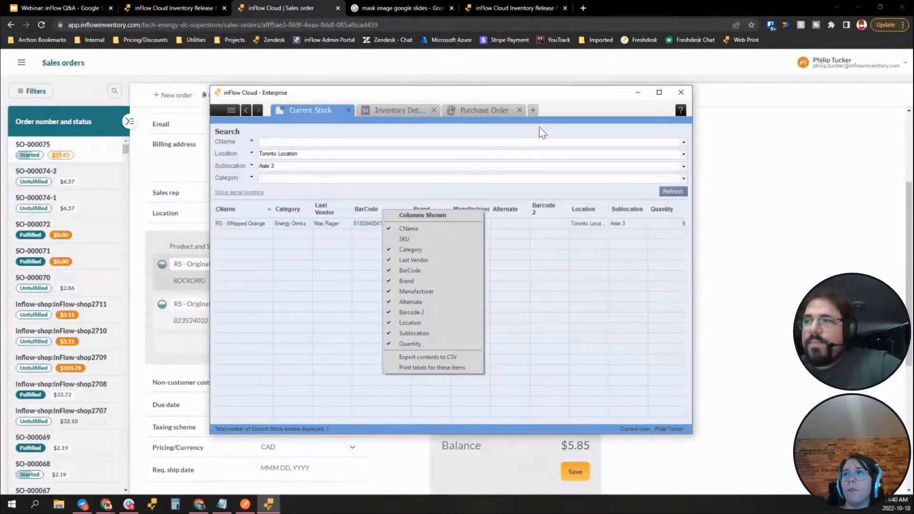
Step: View the generated Inventory Details Report, and open a blank sales order in an additional tab
click(399, 109)
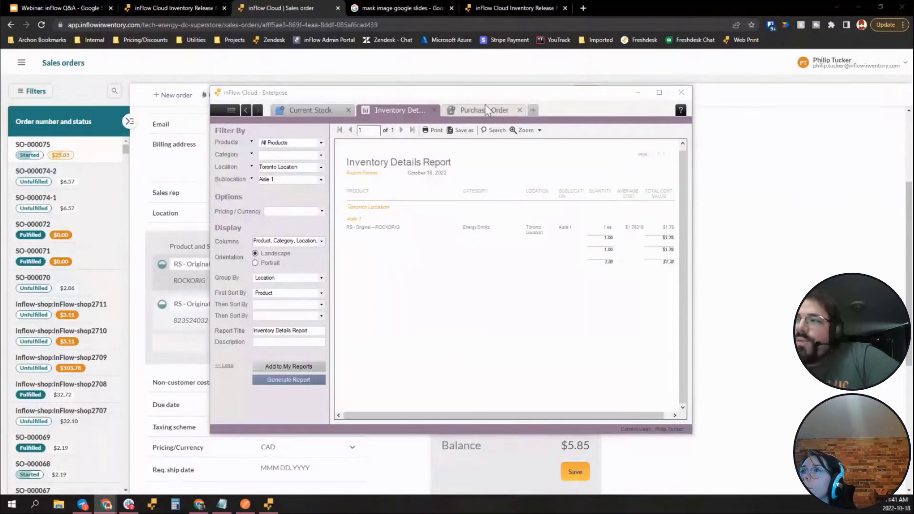
click(466, 118)
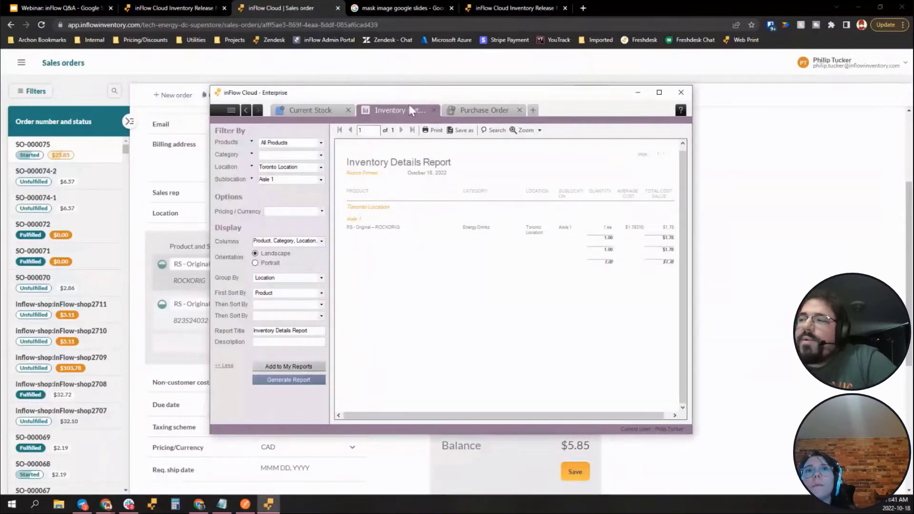
click(533, 110)
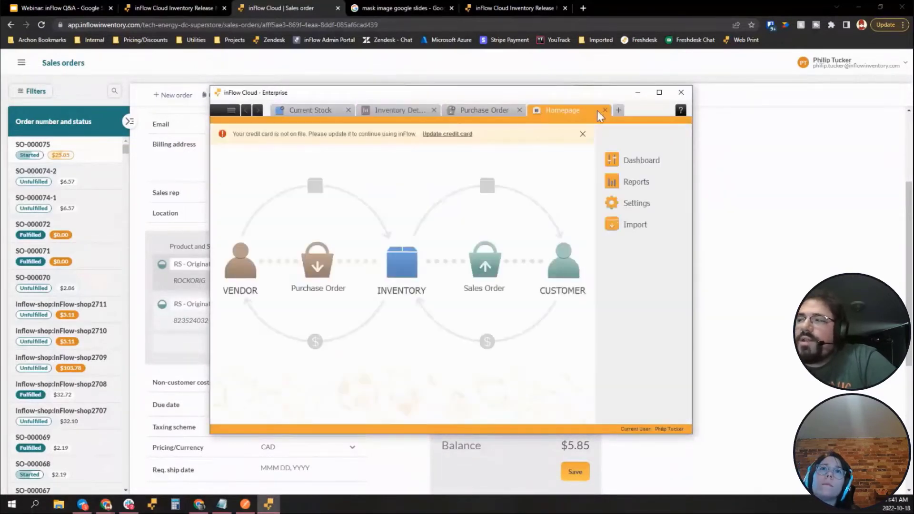
mouse_move(323, 270)
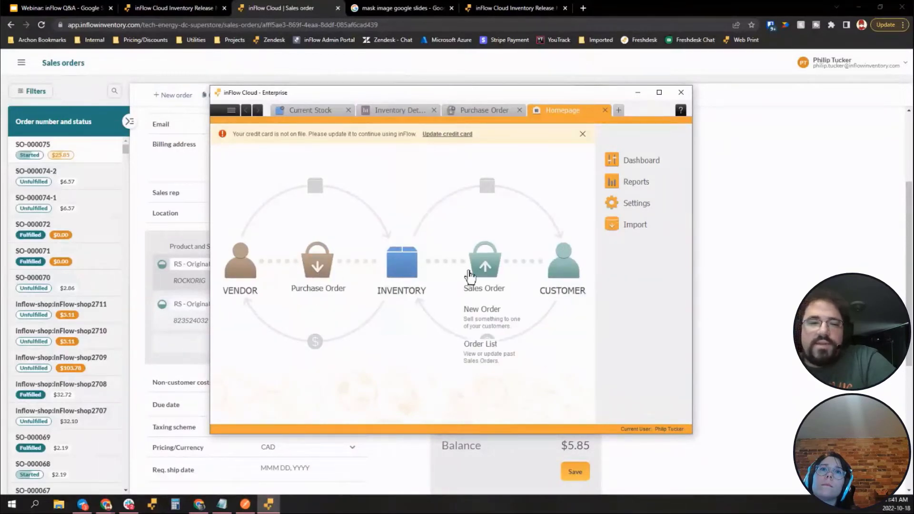
mouse_move(407, 272)
mouse_move(489, 265)
click(452, 312)
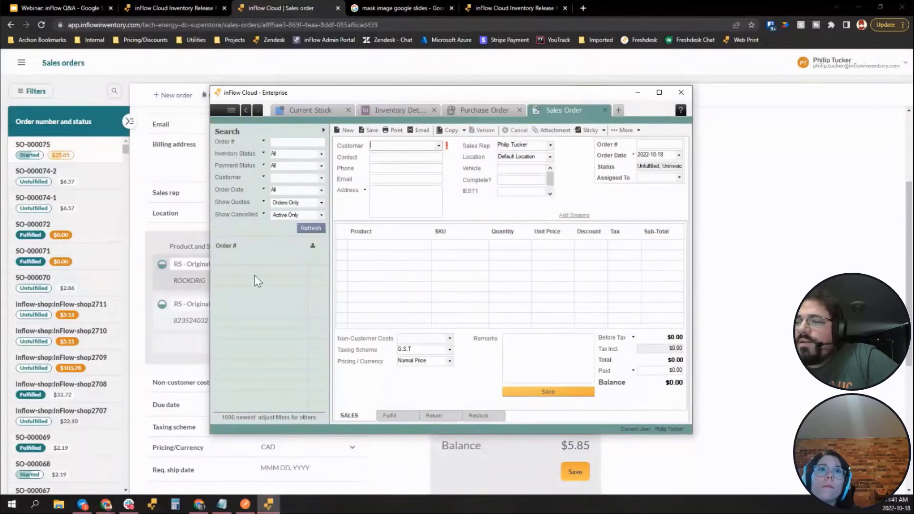
Step: Open purchase order PO-000167, and open the product record of its 3M33 line in a separate tab
click(478, 110)
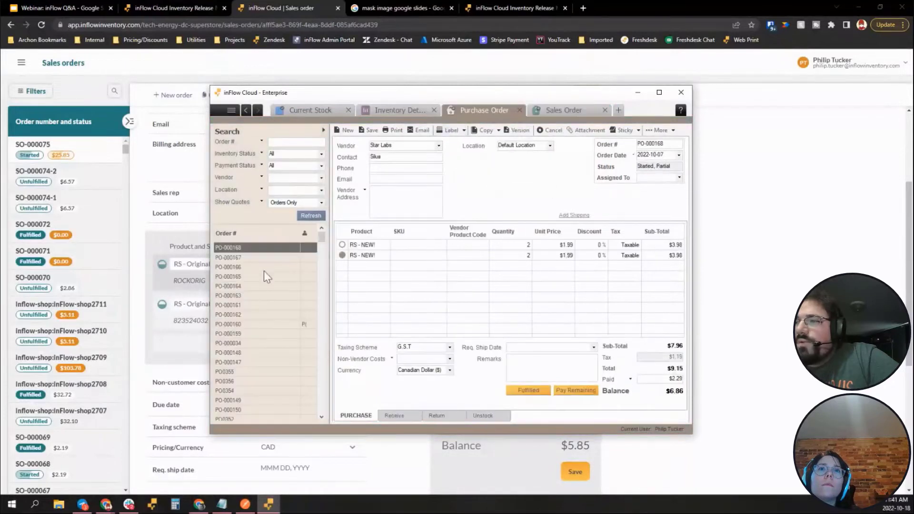
click(260, 258)
click(371, 243)
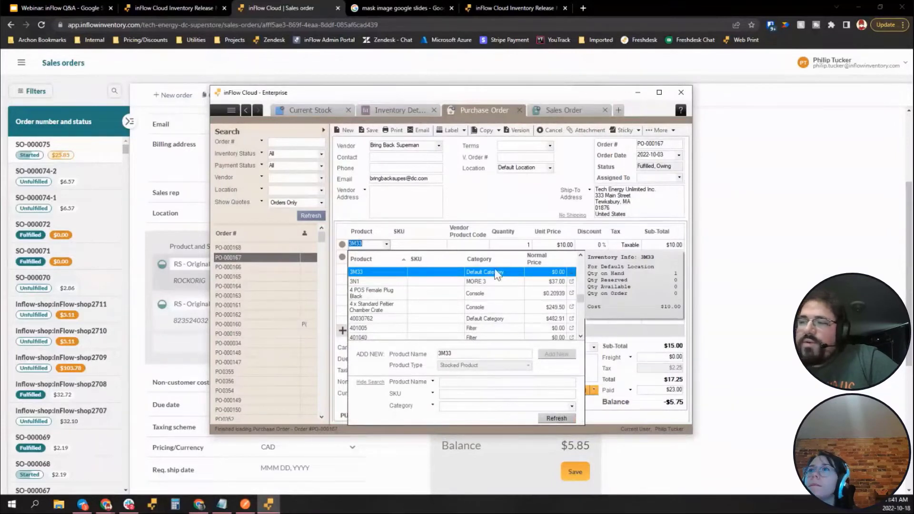
click(572, 272)
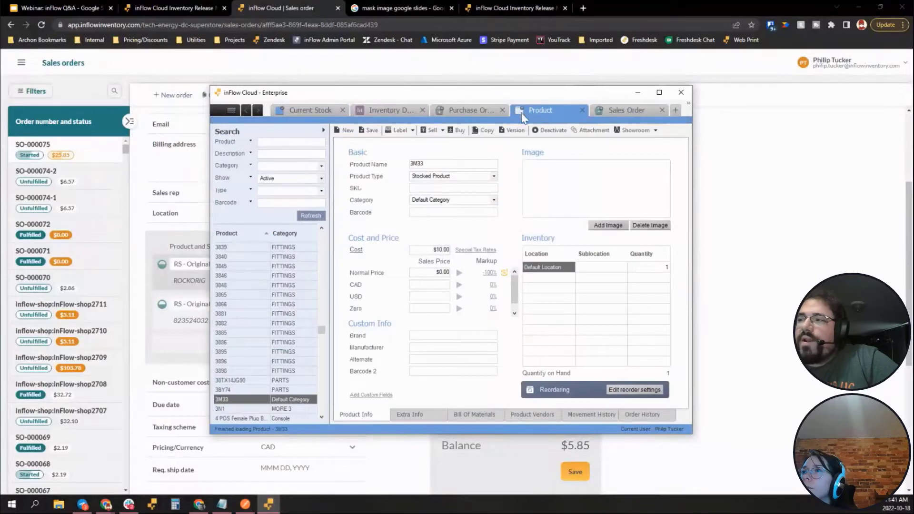
Step: Compare the purchase order with the 3M33 product record, and close the product record
click(462, 113)
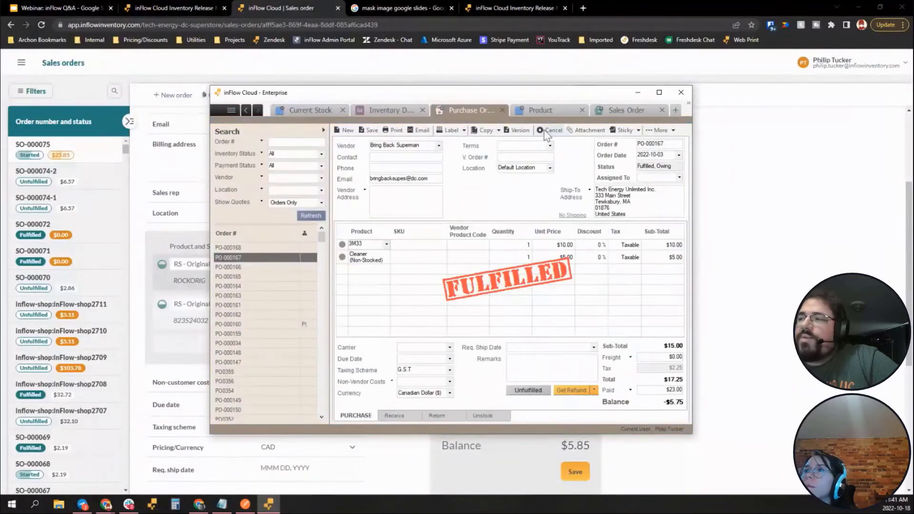
click(538, 110)
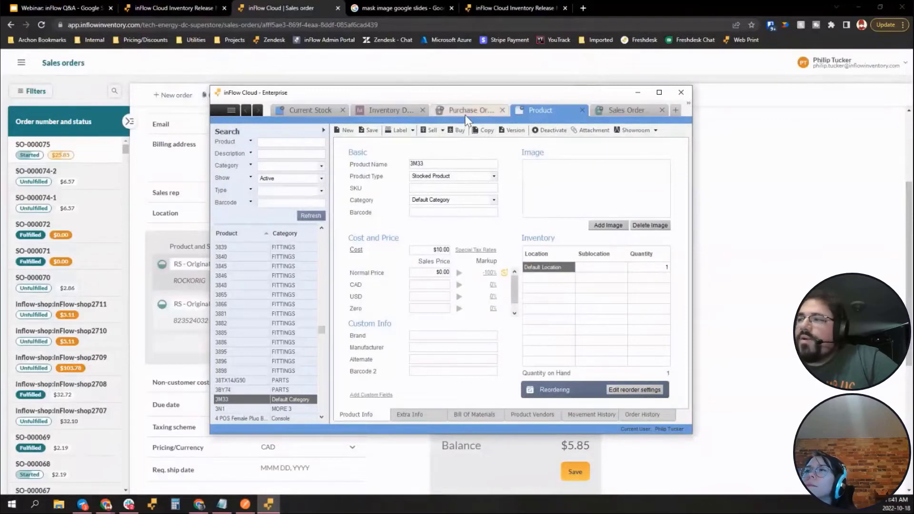
click(493, 111)
click(546, 110)
click(581, 110)
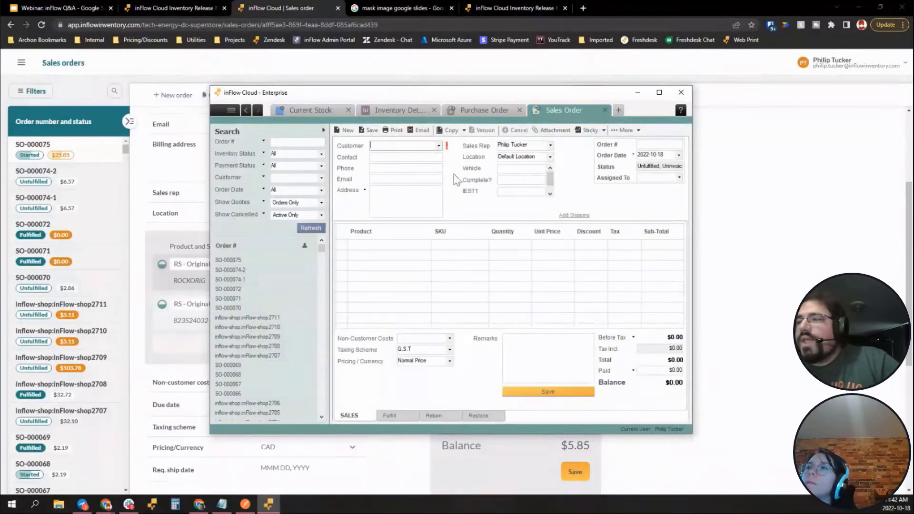
Step: Open sales order SO-000075, and open the product record of its RS - Original line in a separate tab
click(247, 264)
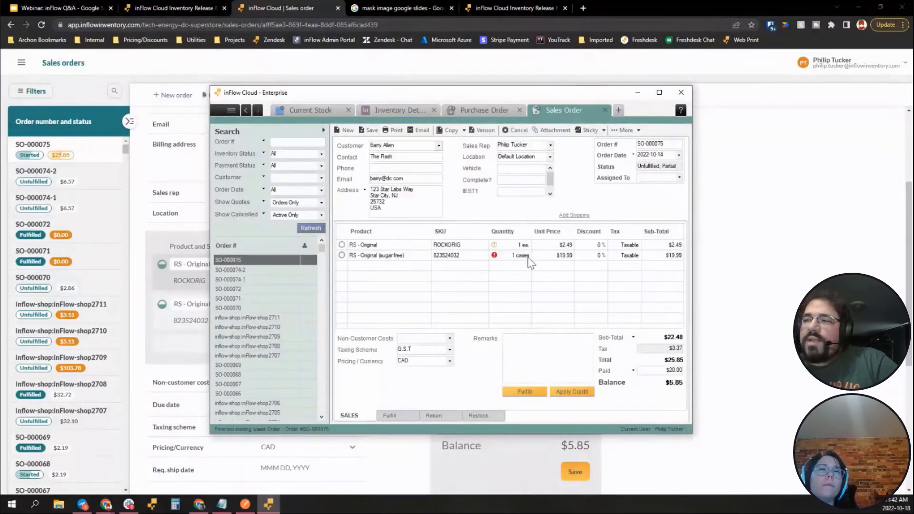
click(388, 244)
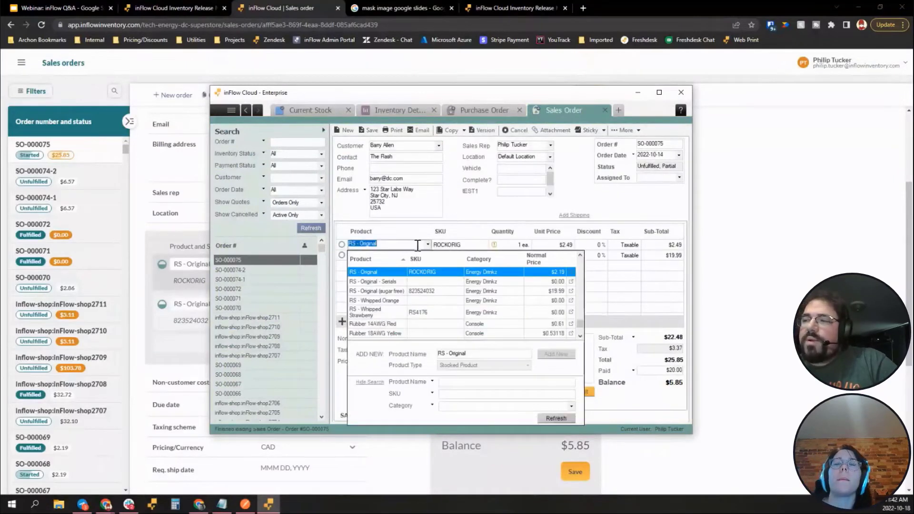
click(571, 277)
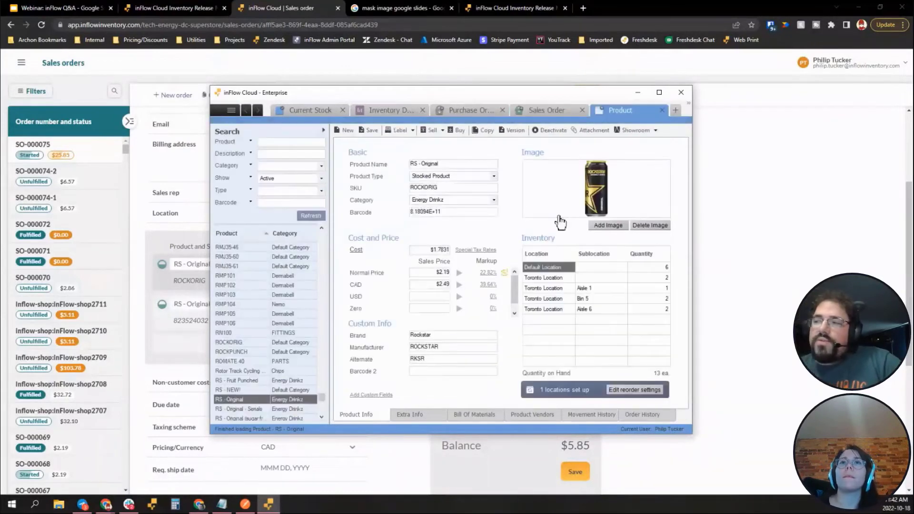
Step: Open a homepage in an additional tab, and return to the RS - Original product record
click(676, 113)
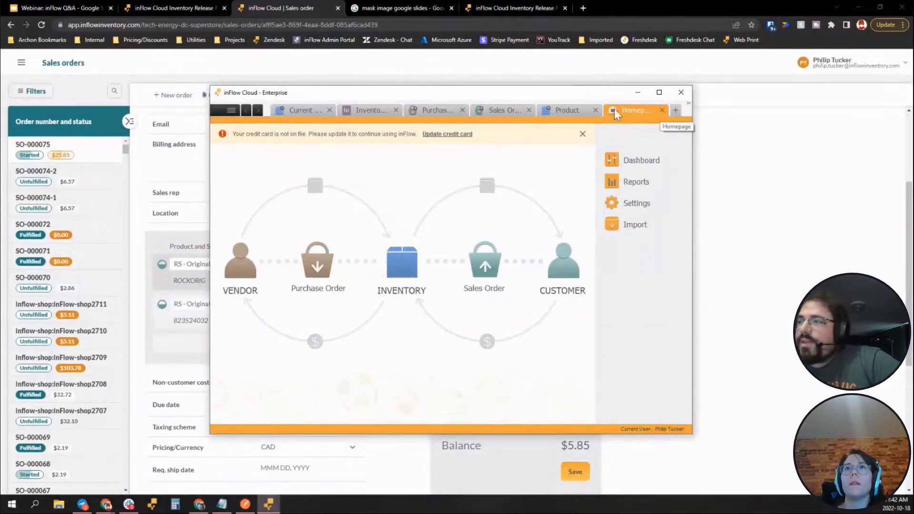
click(569, 109)
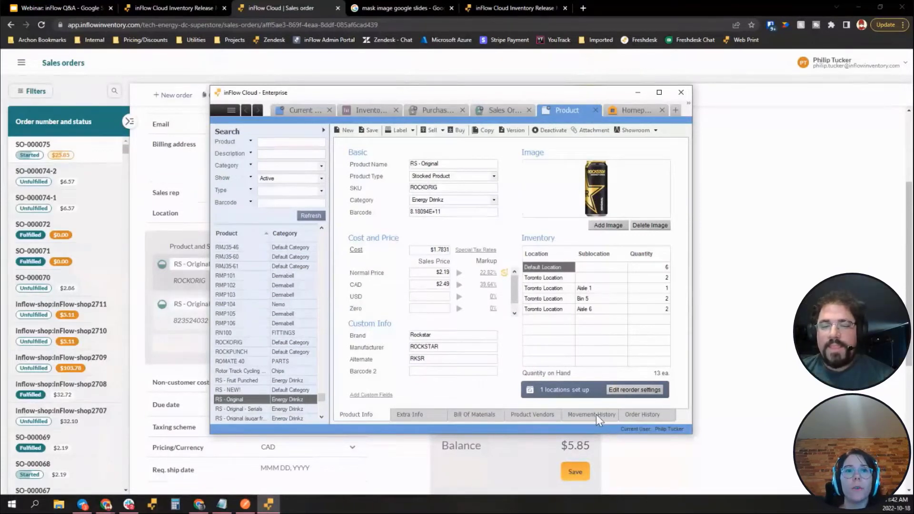
click(273, 10)
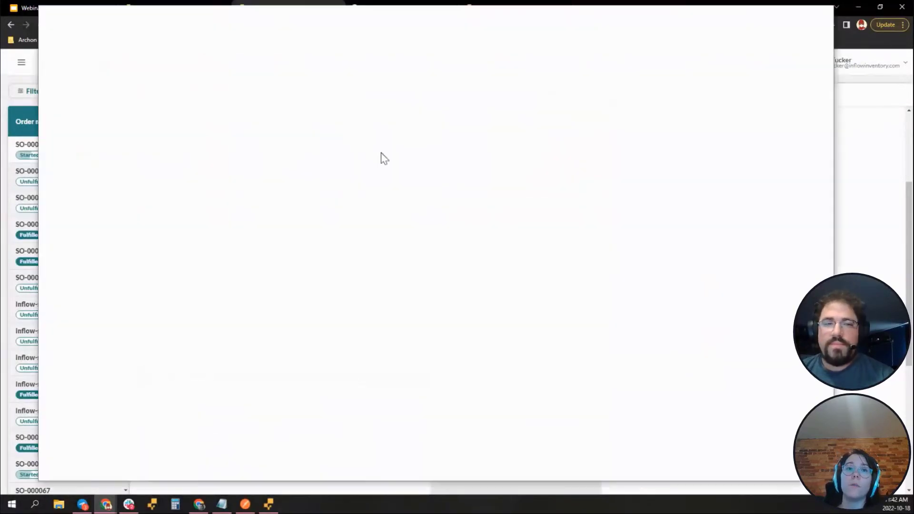
drag(385, 159, 303, 8)
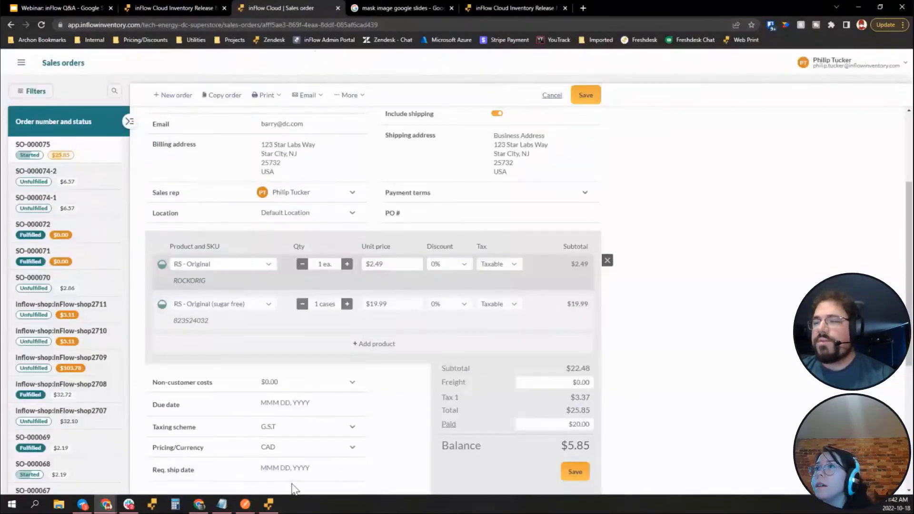
click(269, 504)
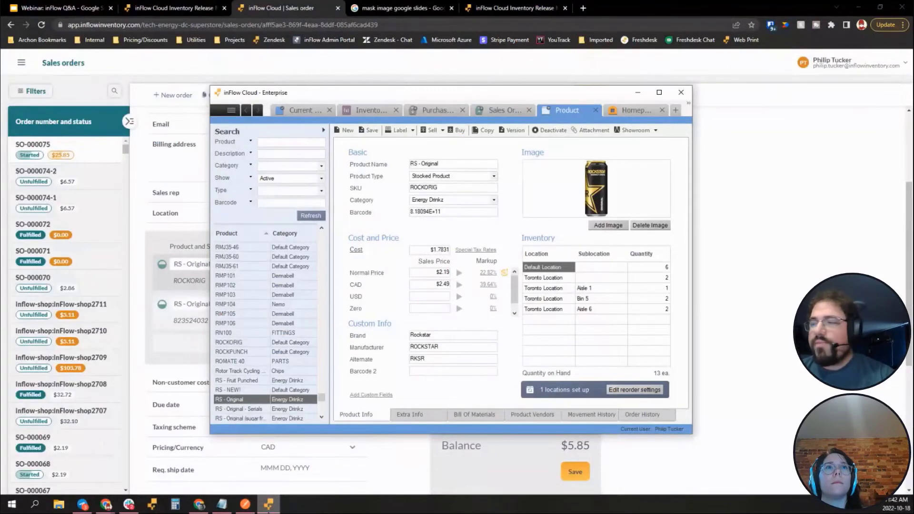
Step: Examine the order history and movement history of the RS - Original product through to its oldest orders
click(666, 414)
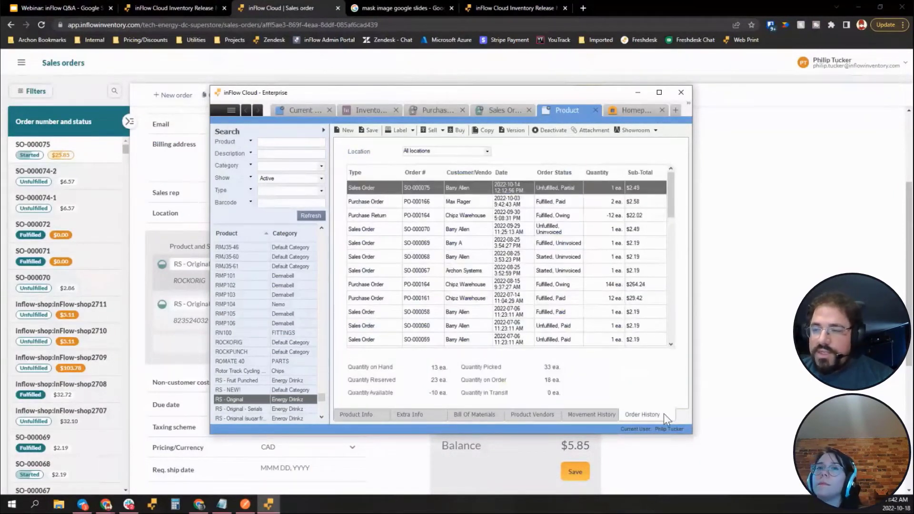
click(589, 413)
click(647, 414)
click(607, 415)
click(642, 416)
drag(670, 227, 679, 344)
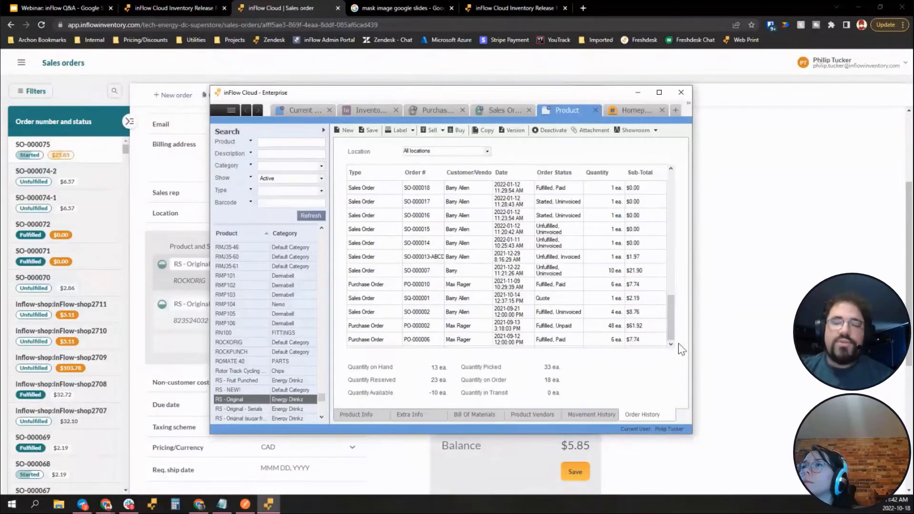
mouse_move(676, 339)
mouse_down()
mouse_move(659, 244)
mouse_move(658, 339)
mouse_up()
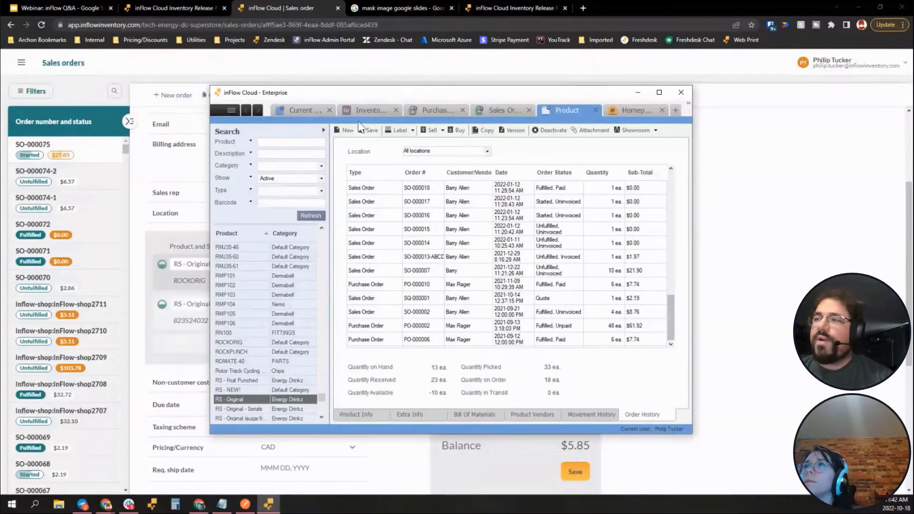
Step: Go back from the Inventory Details Report to the report list
click(363, 112)
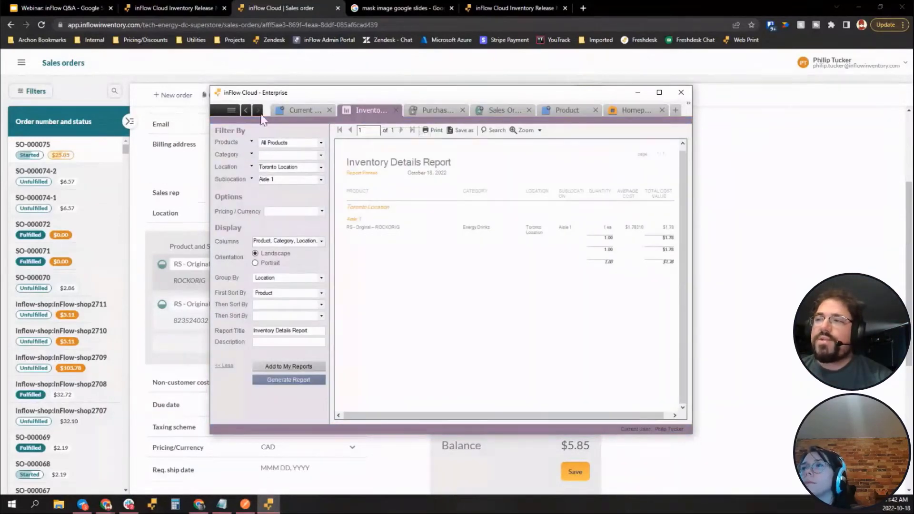
click(244, 107)
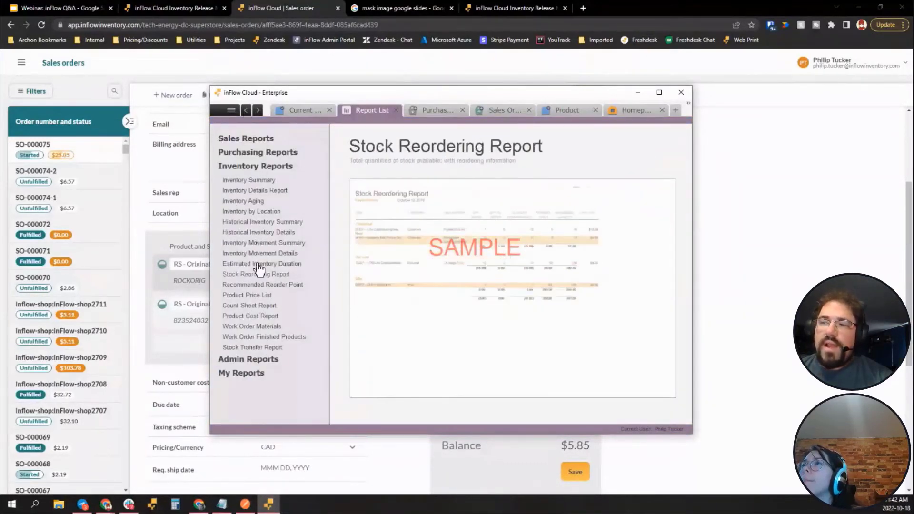
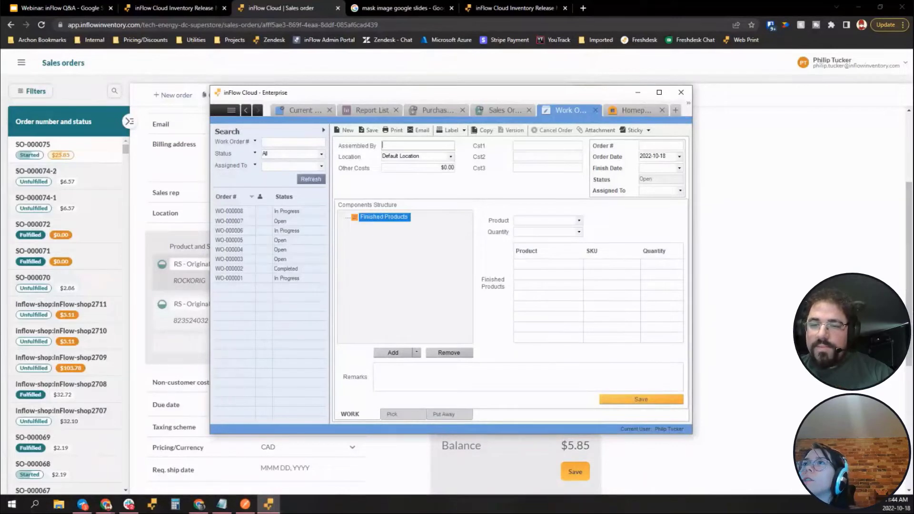
Step: Close the open sales order, work order and purchase order, keeping Current Stock, the report list and the homepage open
key(alt+Tab)
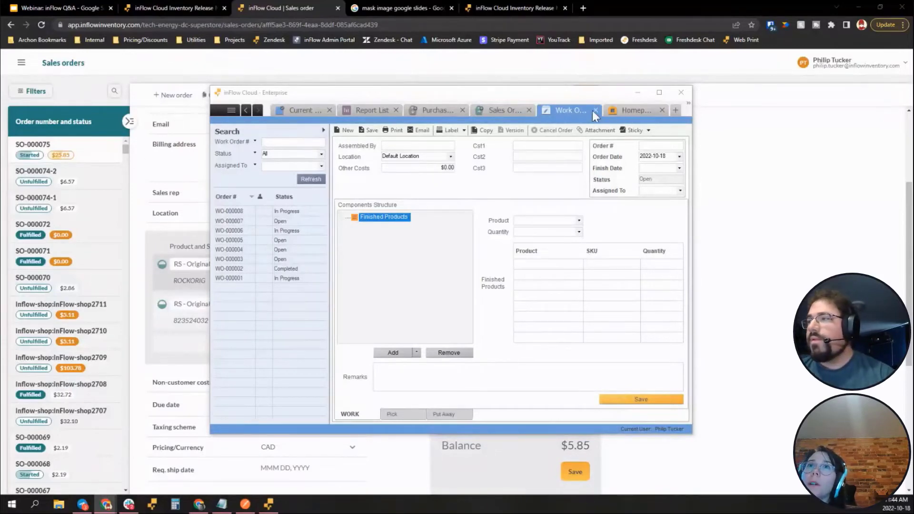
click(532, 114)
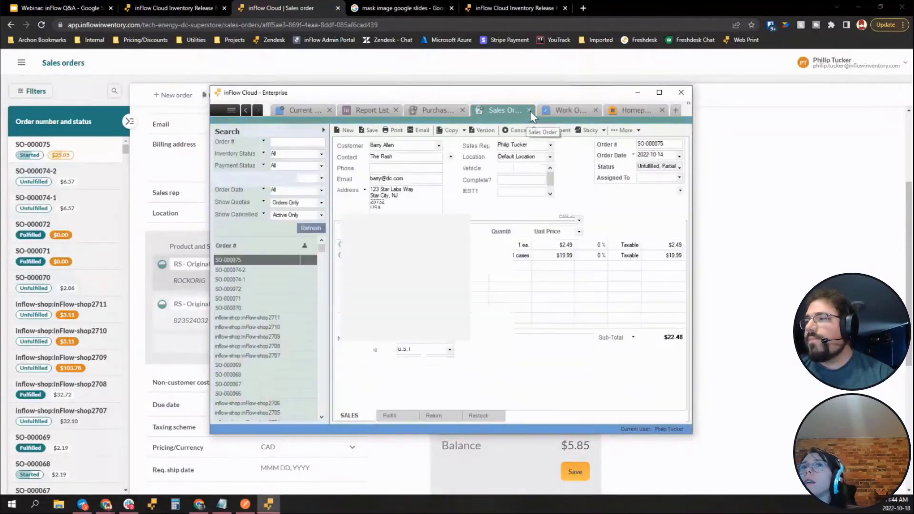
click(530, 111)
click(584, 110)
click(520, 111)
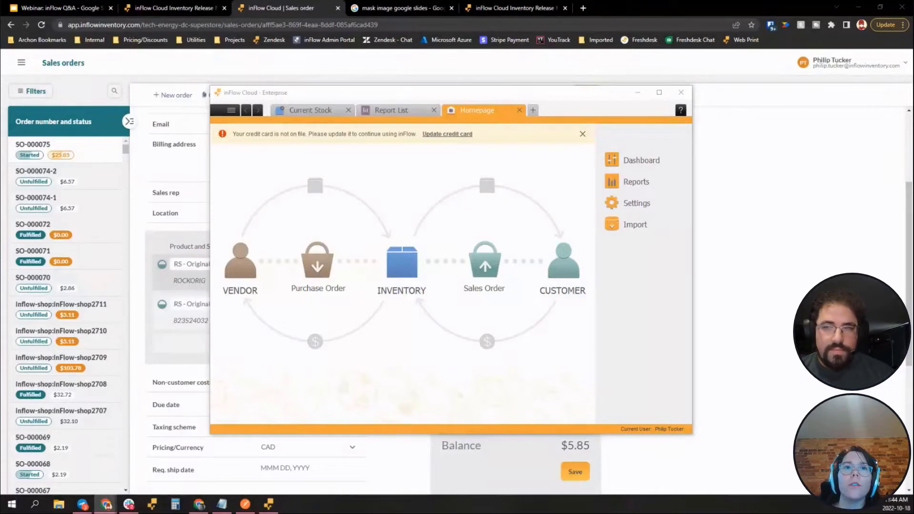
Step: Replace the homepage with the dashboard, and open the dashboard's online help article
click(231, 110)
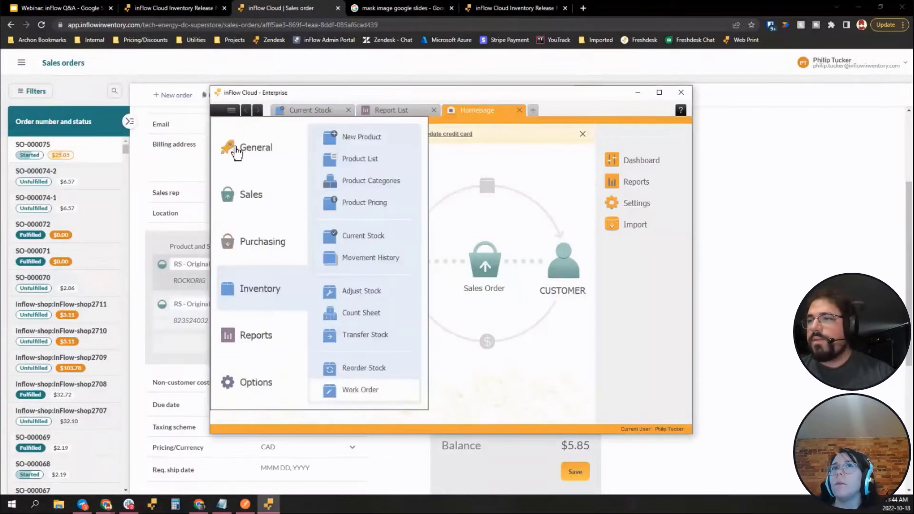
mouse_move(238, 148)
click(362, 159)
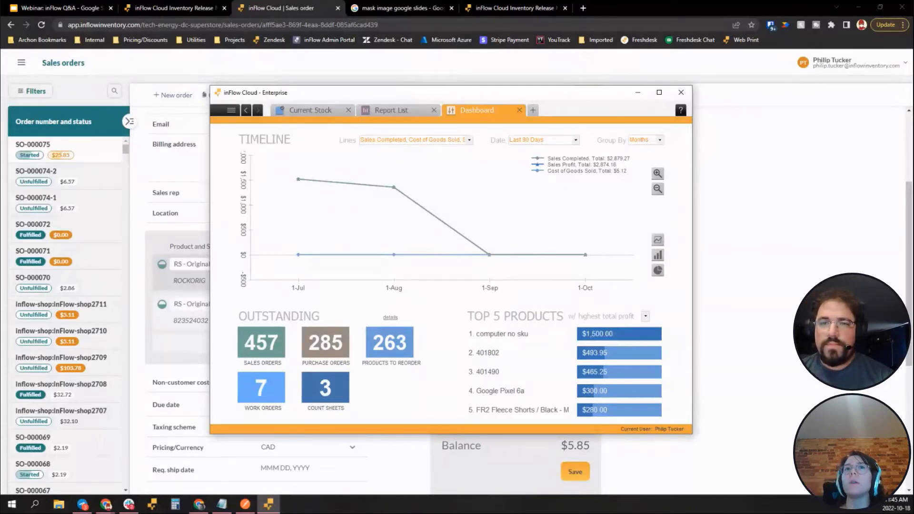
key(alt+Tab)
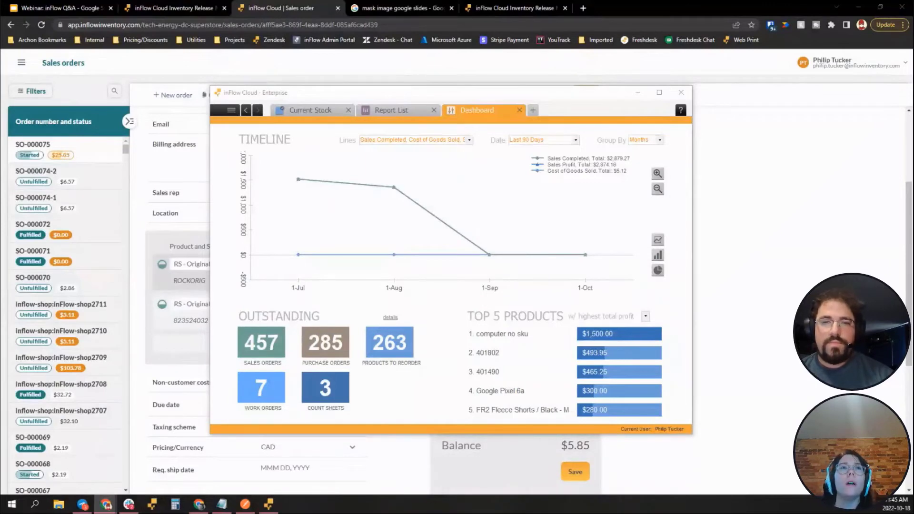
click(681, 110)
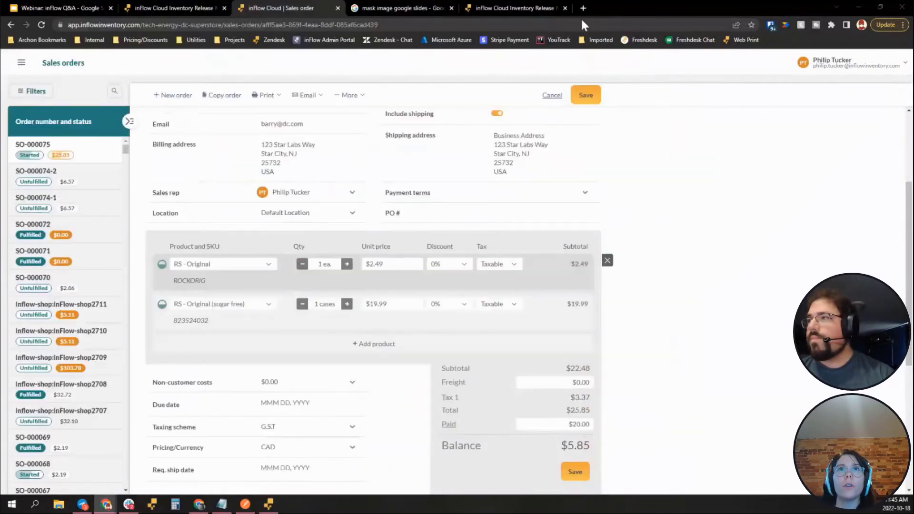
Step: Read the help article's introduction and notes, and highlight the report settings that match the dashboard's Purchase Orders figure
scroll(398, 181, up, 9)
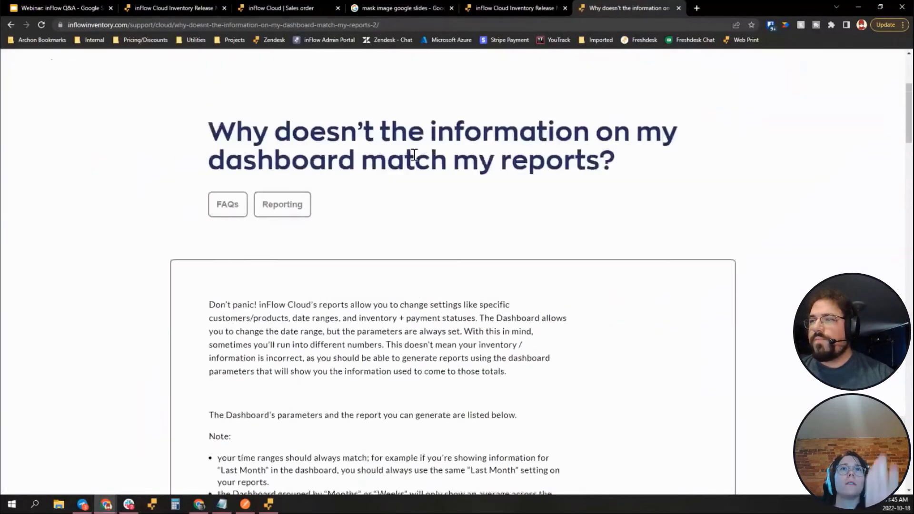
scroll(413, 157, down, 2)
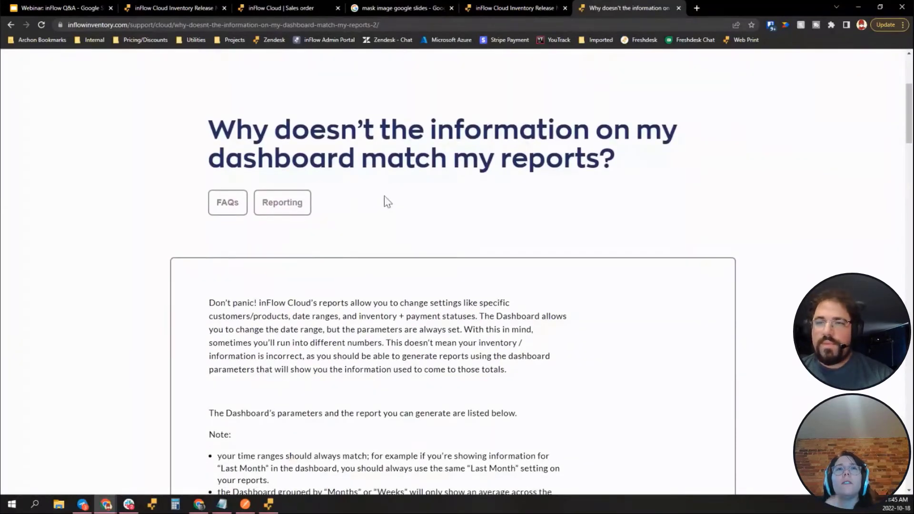
scroll(546, 191, down, 4)
scroll(538, 189, down, 5)
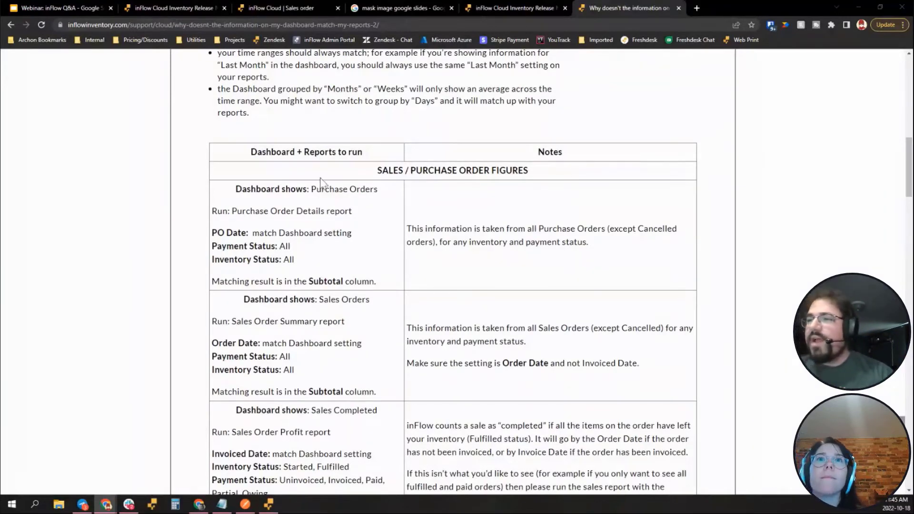
scroll(350, 206, down, 2)
drag(236, 110, 366, 177)
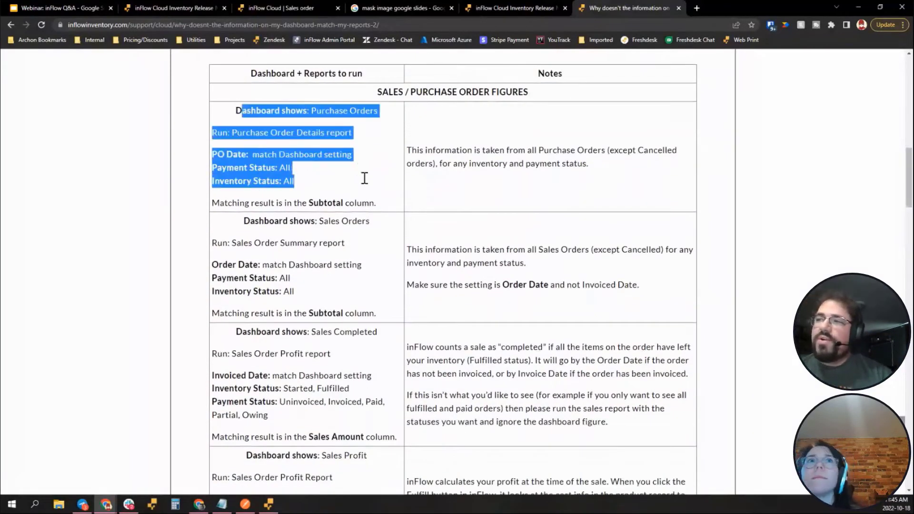
click(333, 96)
drag(237, 110, 366, 166)
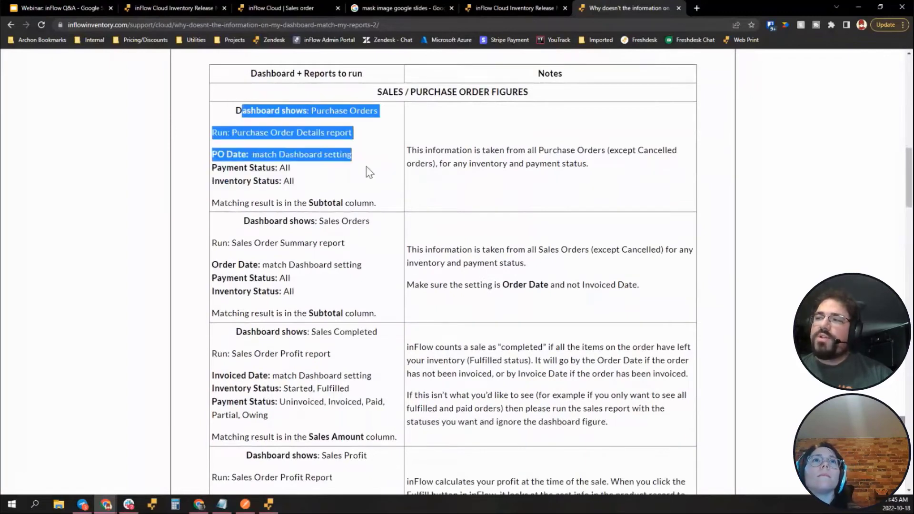
click(374, 167)
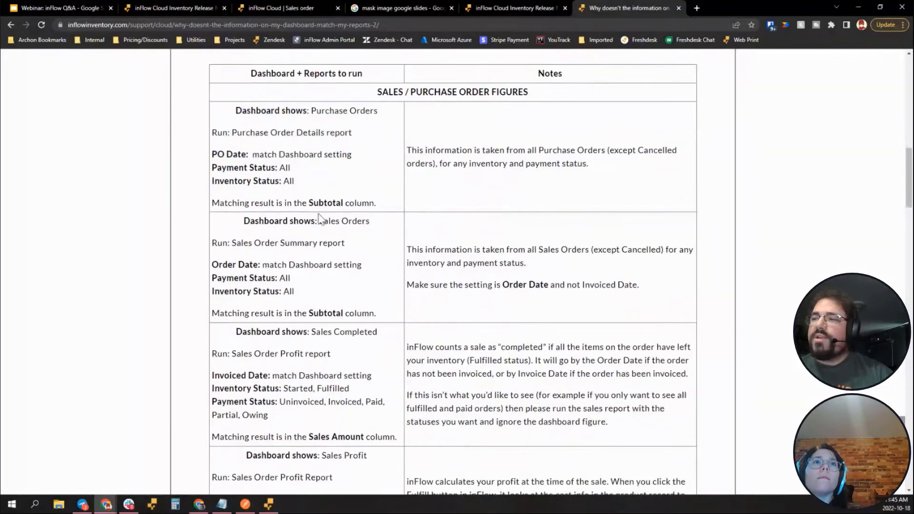
Step: Examine the article's Sales Profit and inventory figures, and return to the dashboard in inFlow Cloud
scroll(578, 228, down, 1)
scroll(524, 278, down, 6)
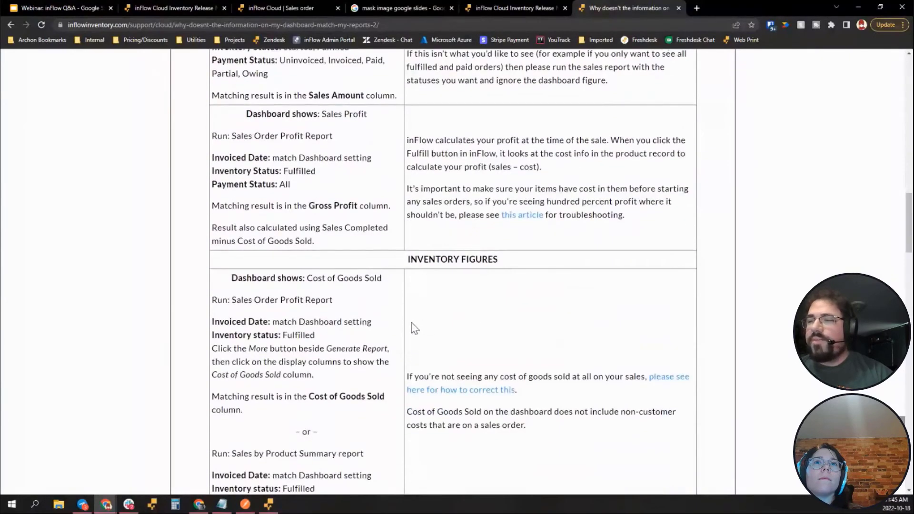
scroll(329, 381, down, 4)
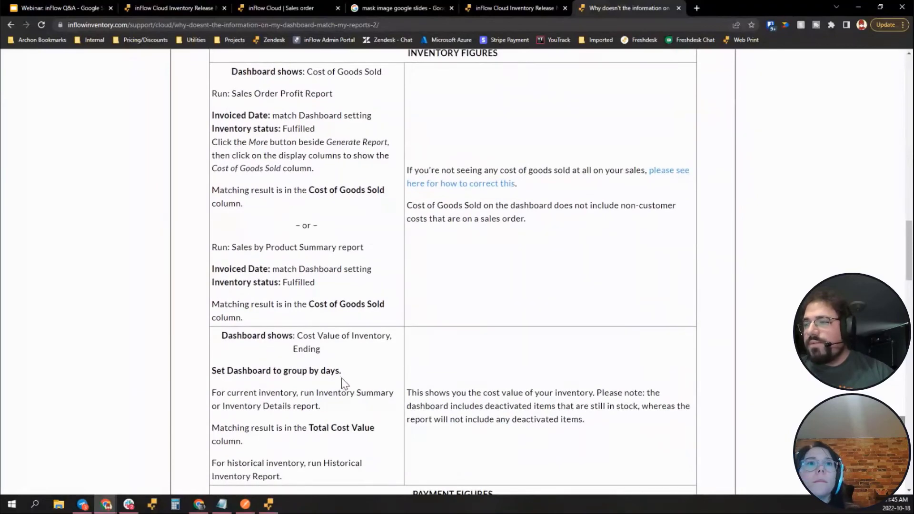
scroll(342, 378, up, 15)
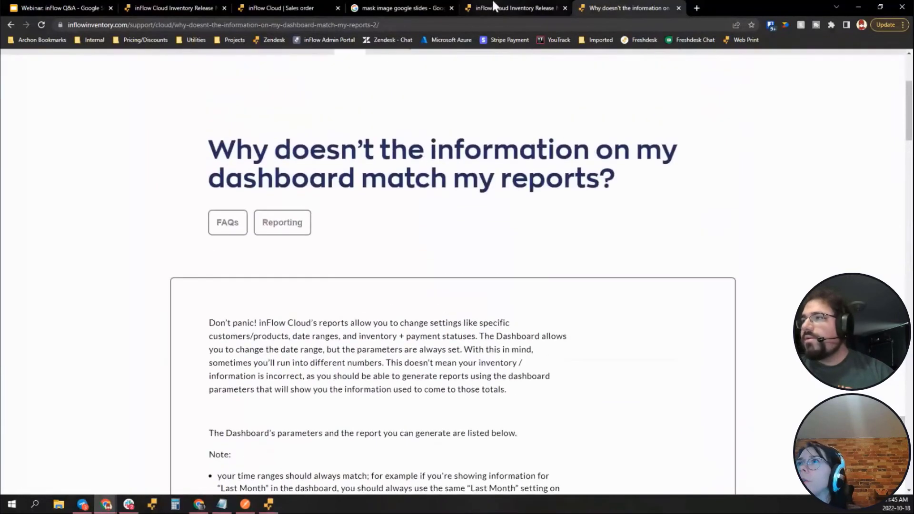
click(516, 8)
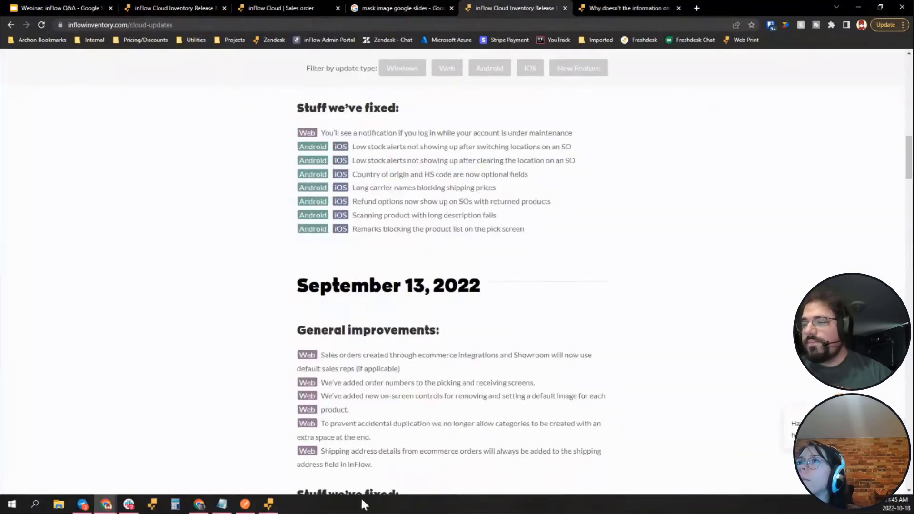
click(269, 505)
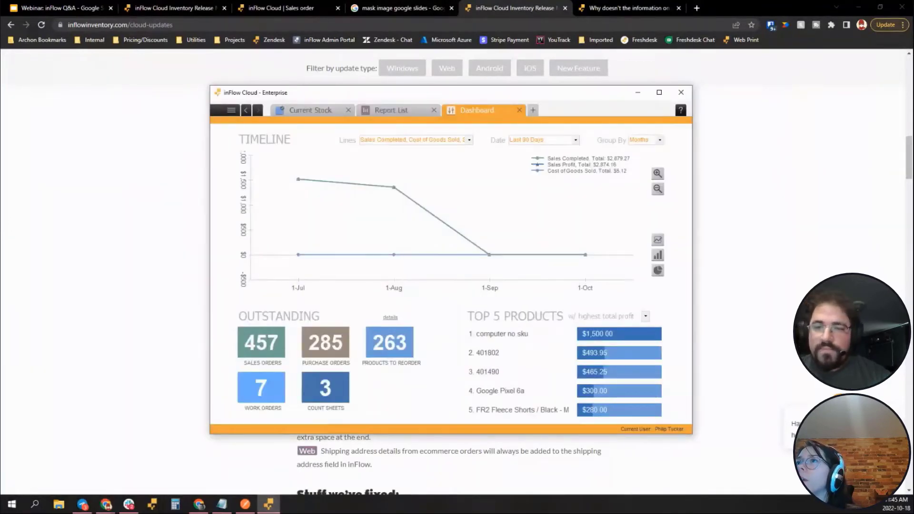
key(alt+Tab)
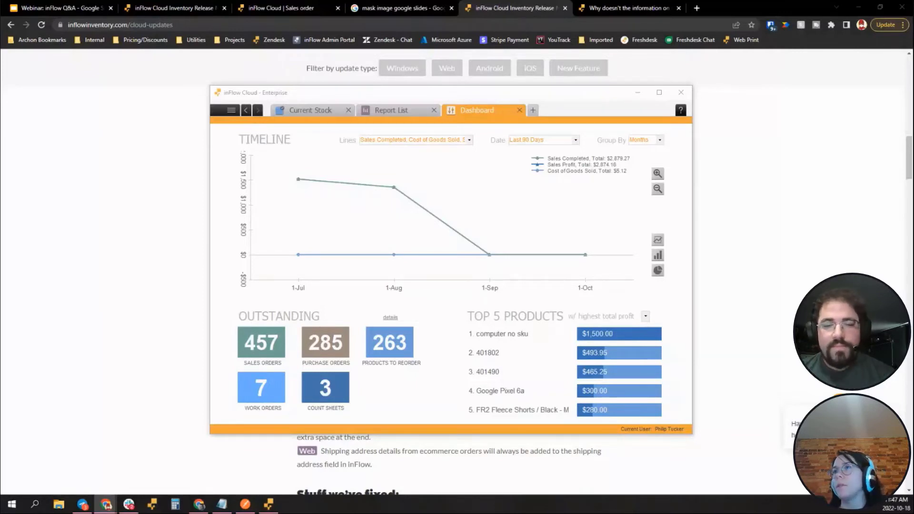
Step: Replace the Current Stock view with the product list, and open product 00156001 with its empty Barcode field active
click(300, 113)
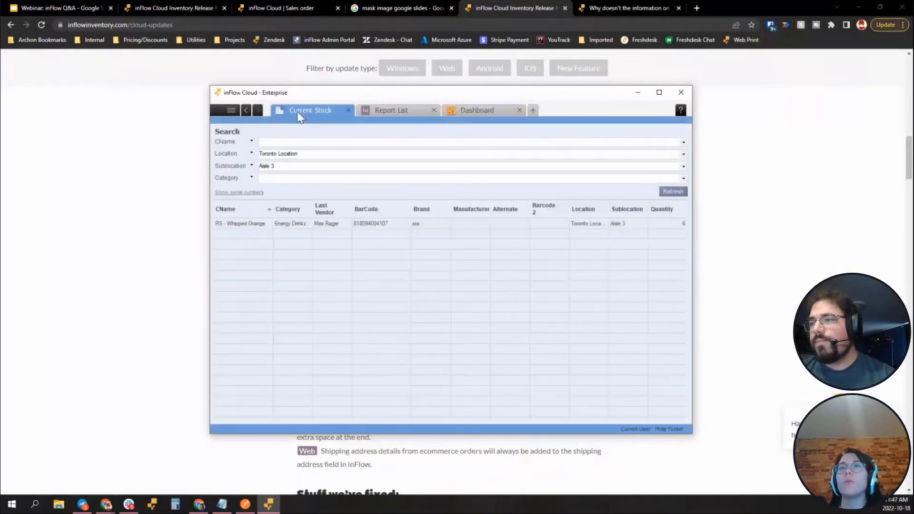
click(231, 110)
mouse_move(252, 291)
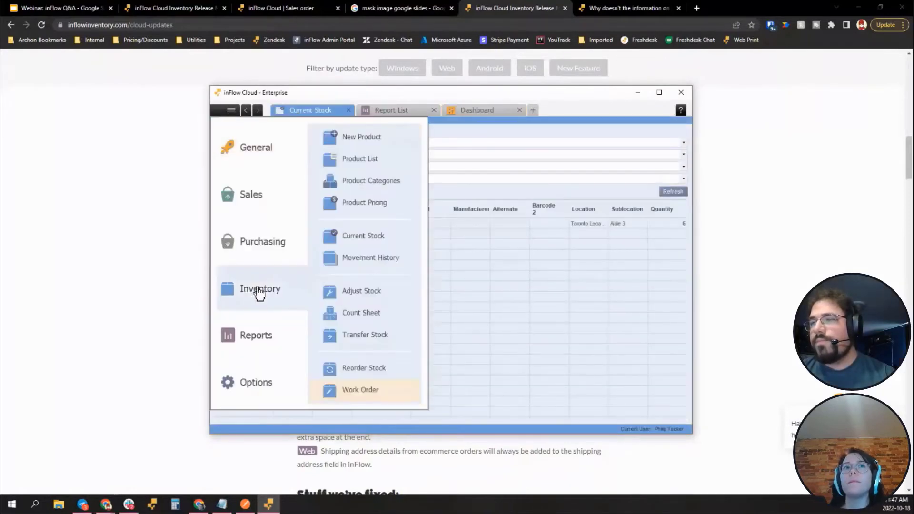
click(362, 161)
click(236, 277)
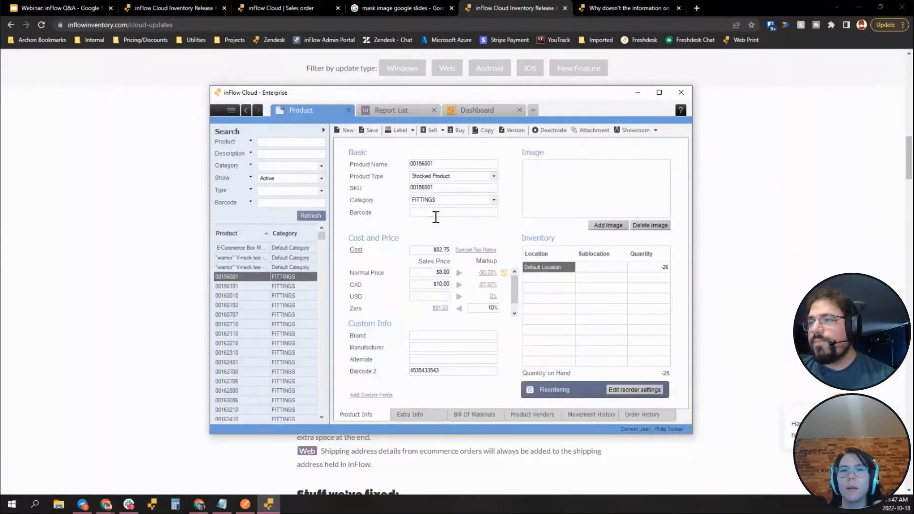
click(435, 213)
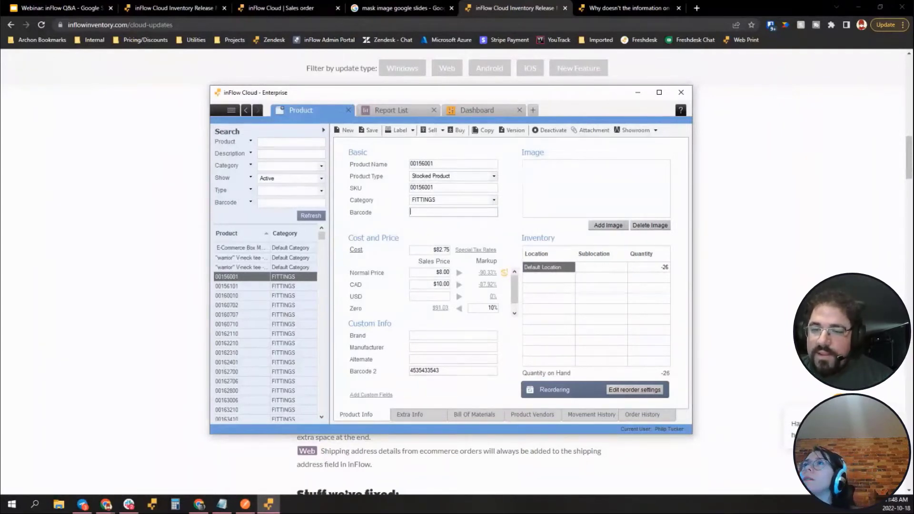
key(alt+Tab)
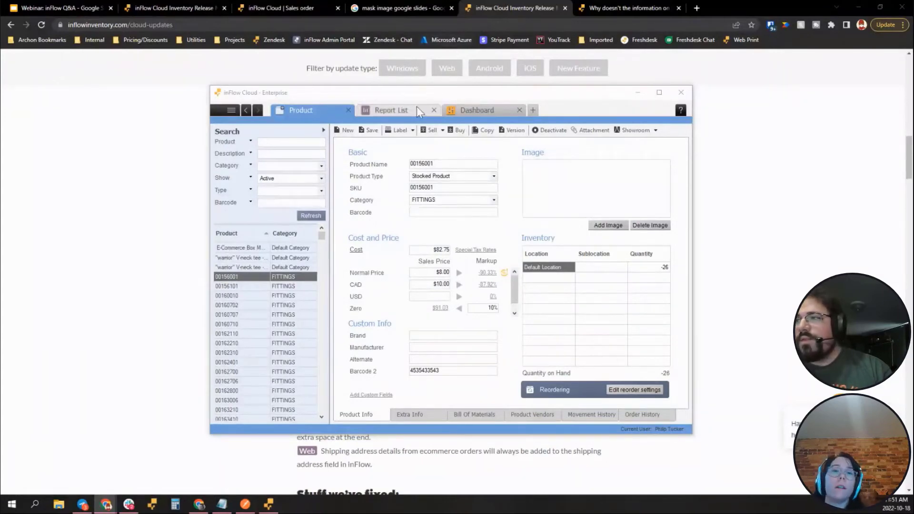
Step: Open the Inventory Movement Details report from the inventory reports
click(390, 108)
click(390, 108)
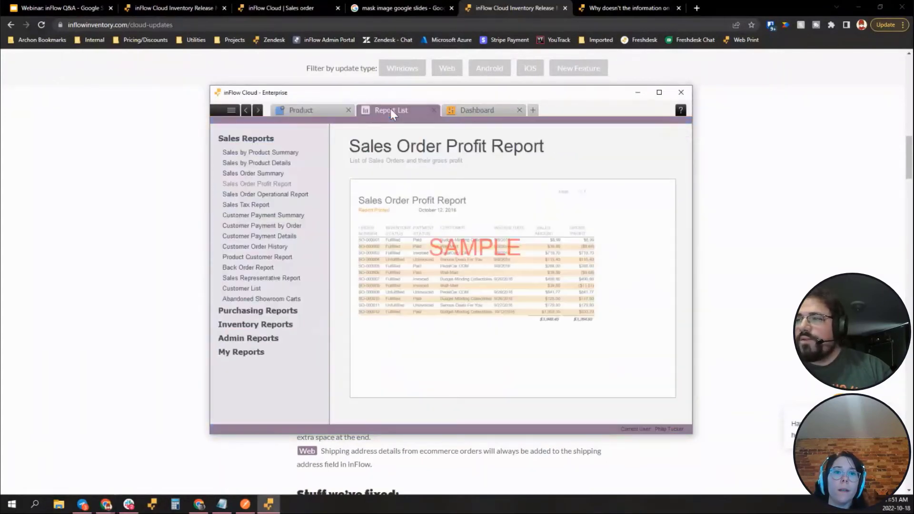
click(233, 312)
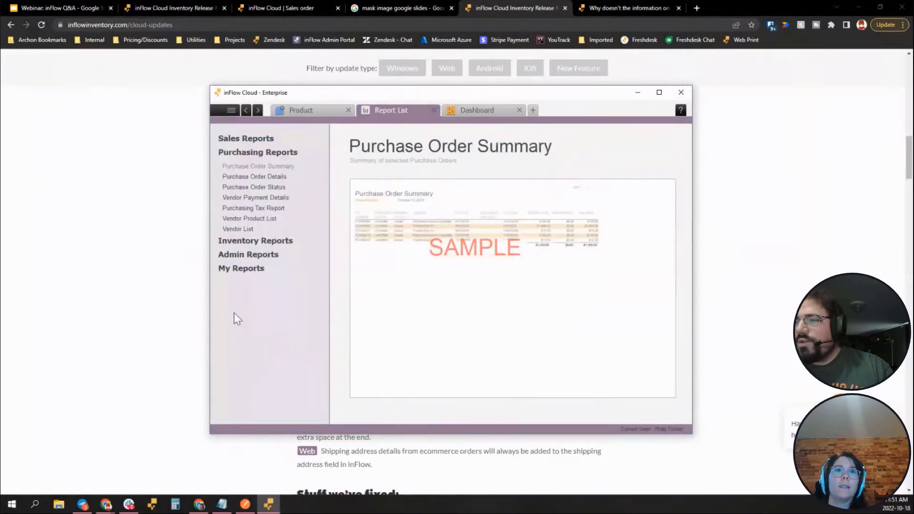
click(256, 241)
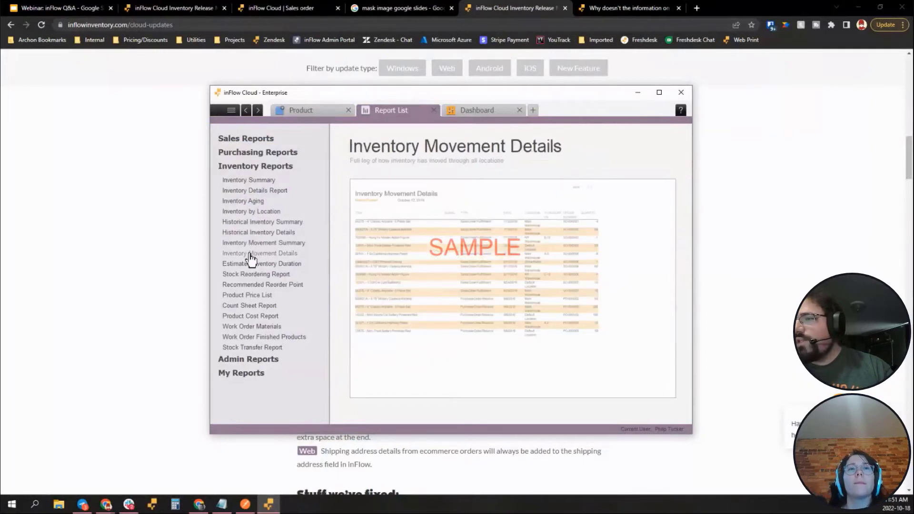
click(250, 254)
Step: Change the report's transaction type from Sales Order Fulfillment to Purchase Order Unstock, and return to the report list
click(321, 142)
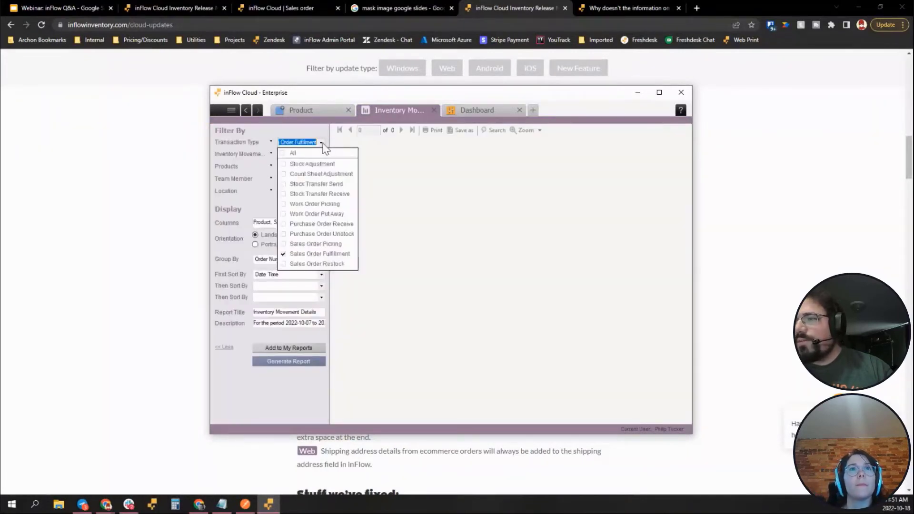
click(283, 254)
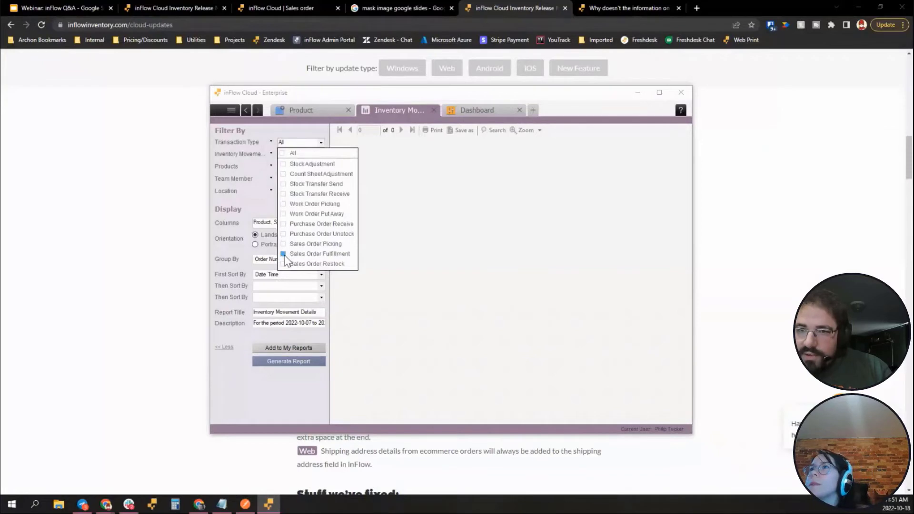
click(282, 233)
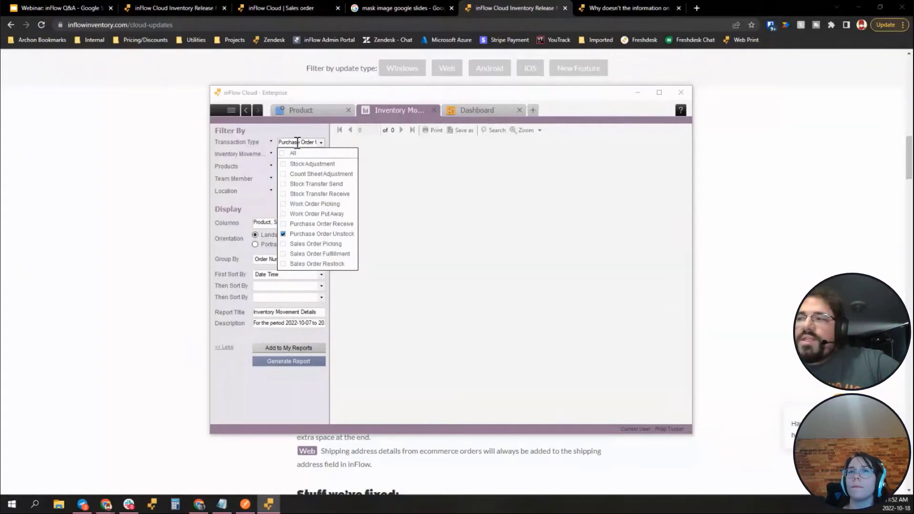
click(245, 110)
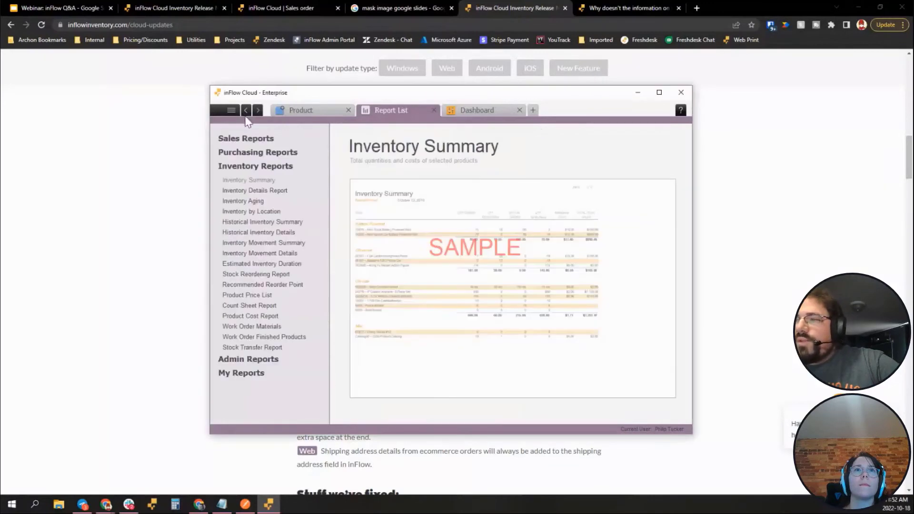
Step: Reopen the Inventory Movement Details report, review its available transaction types, and return to the report list
click(276, 252)
click(320, 143)
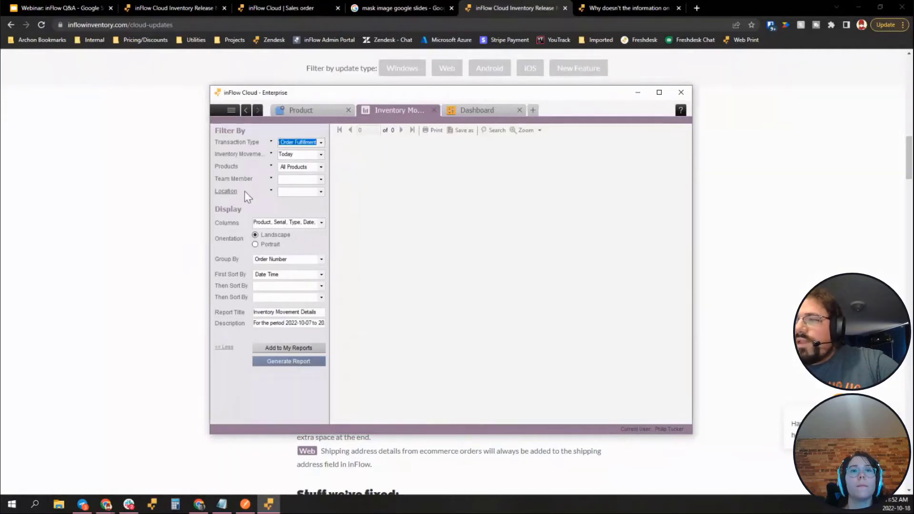
click(320, 142)
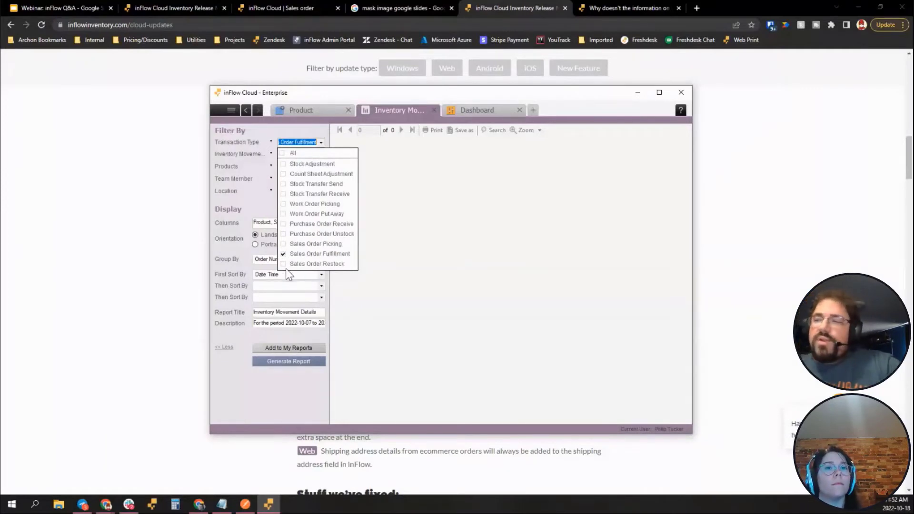
click(373, 227)
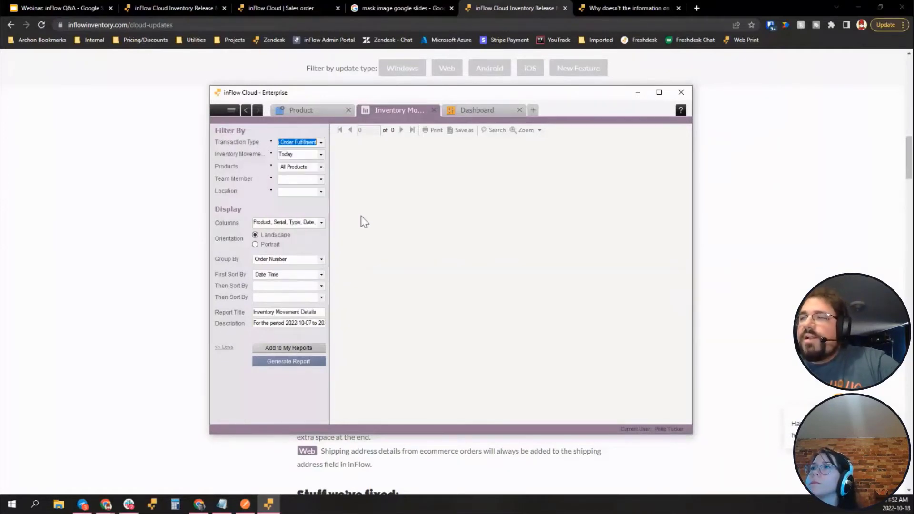
click(242, 110)
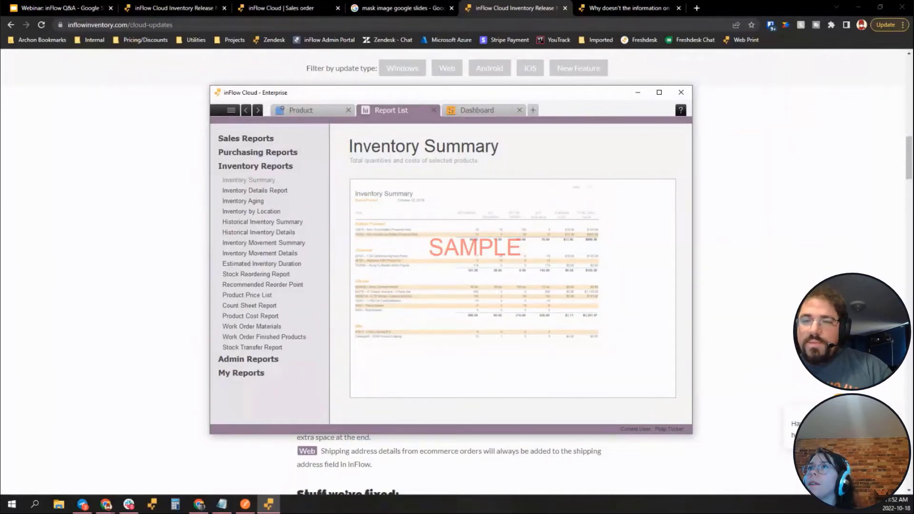
Step: Switch to the sales order in the browser, discard its unsaved changes and open the Showroom options
key(alt+Tab)
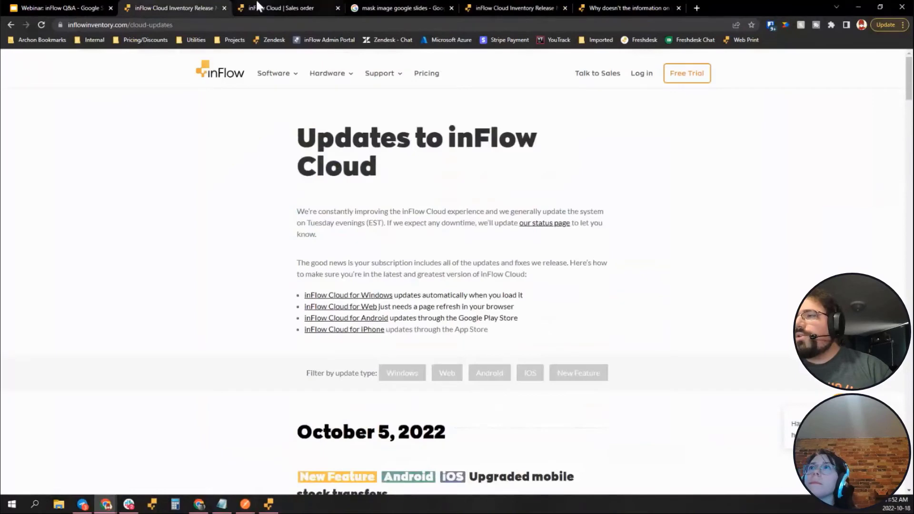
click(257, 7)
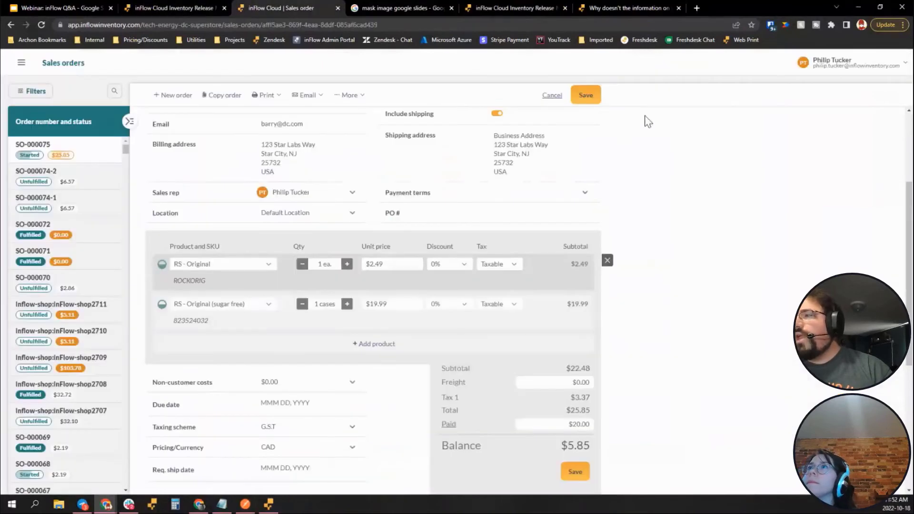
click(809, 61)
click(846, 169)
click(499, 282)
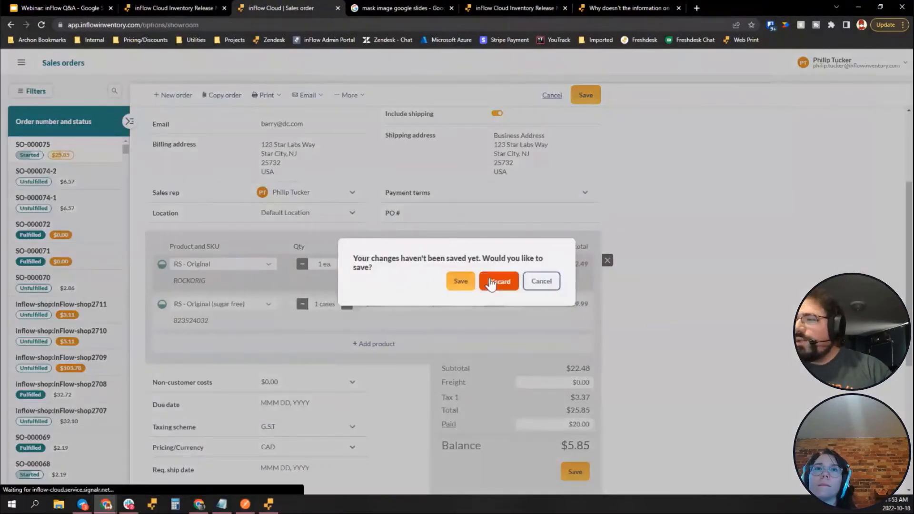
Step: Review the Private showrooms customer list, highlighting part of the first customer's e-mail and the second customer's row
scroll(345, 250, down, 6)
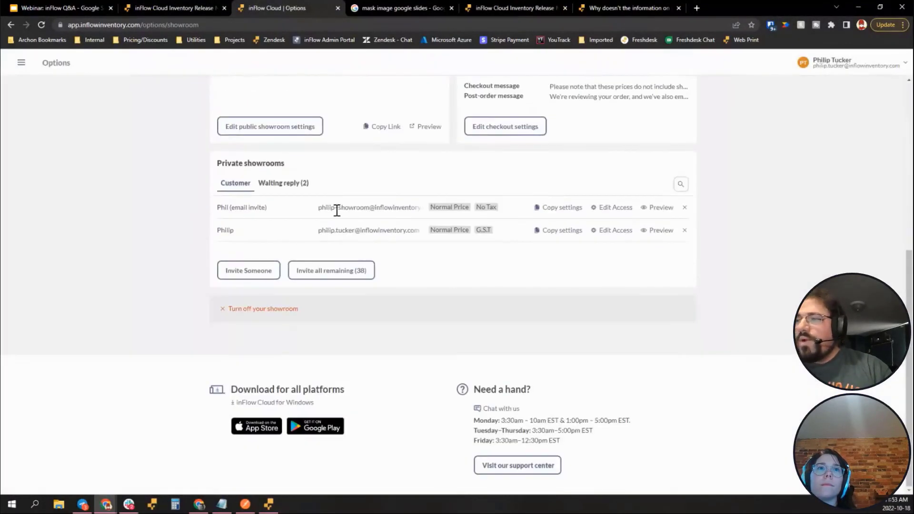
drag(335, 208, 353, 208)
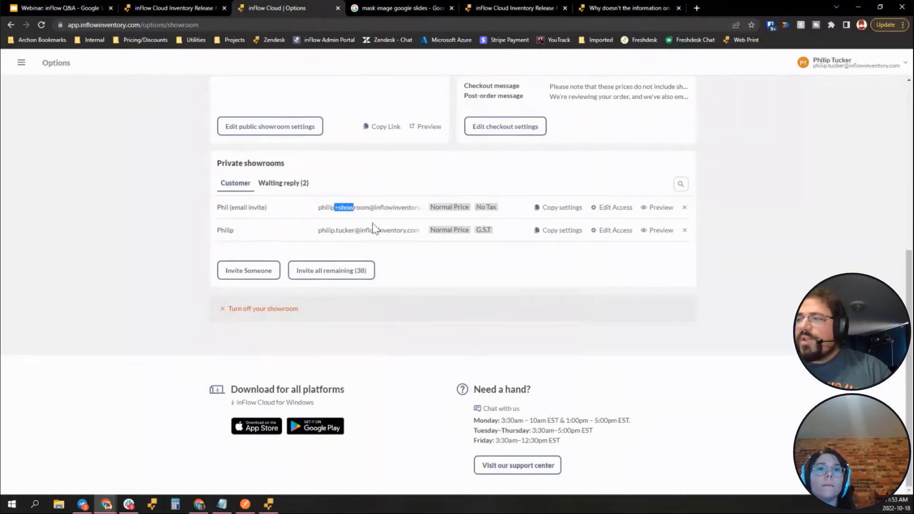
click(323, 210)
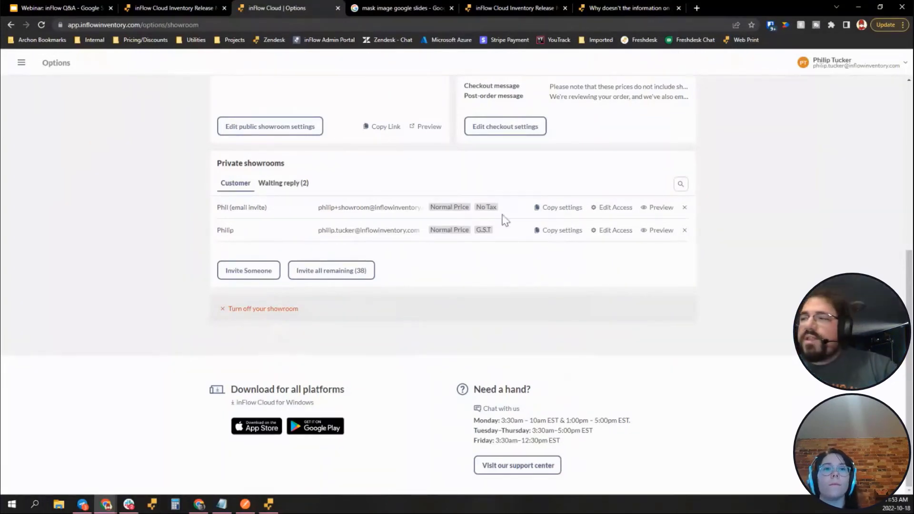
drag(223, 232, 537, 237)
Step: Start copying the second private showroom's settings, compare the Select customer and Invite with email options, and cancel the invitation
click(555, 233)
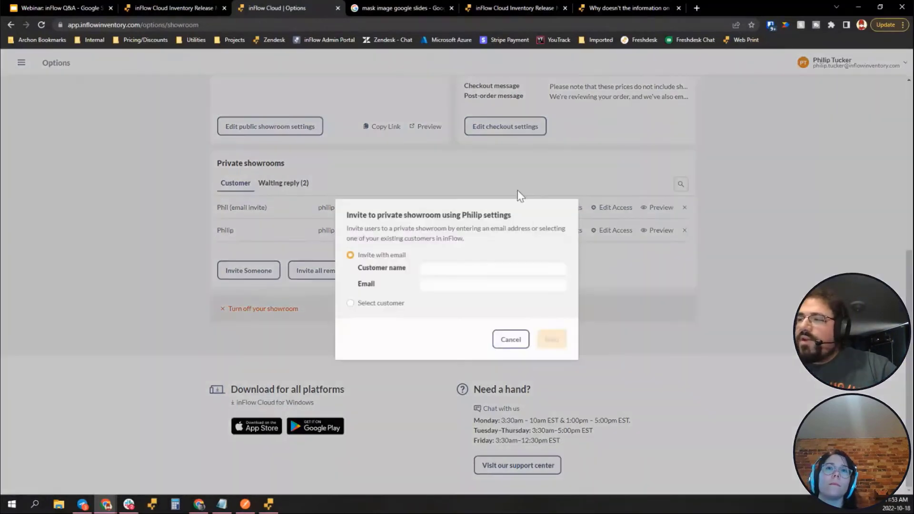
click(351, 303)
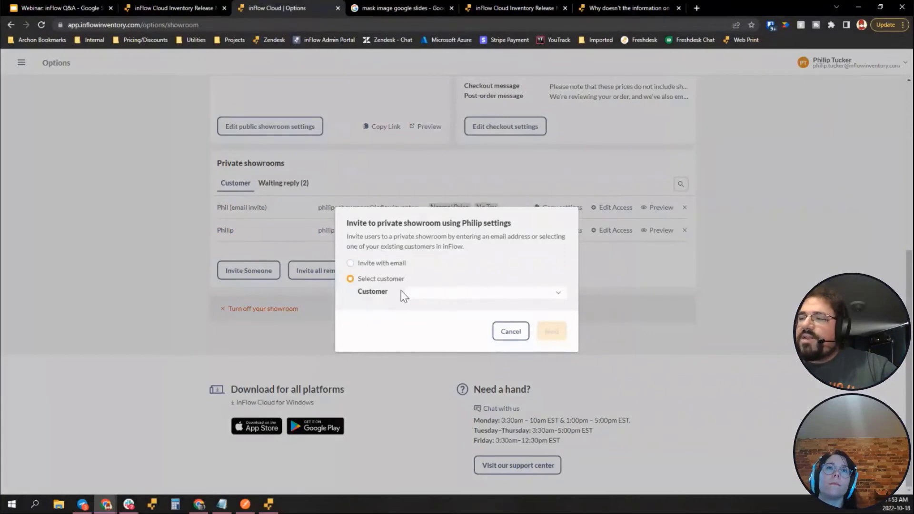
click(496, 292)
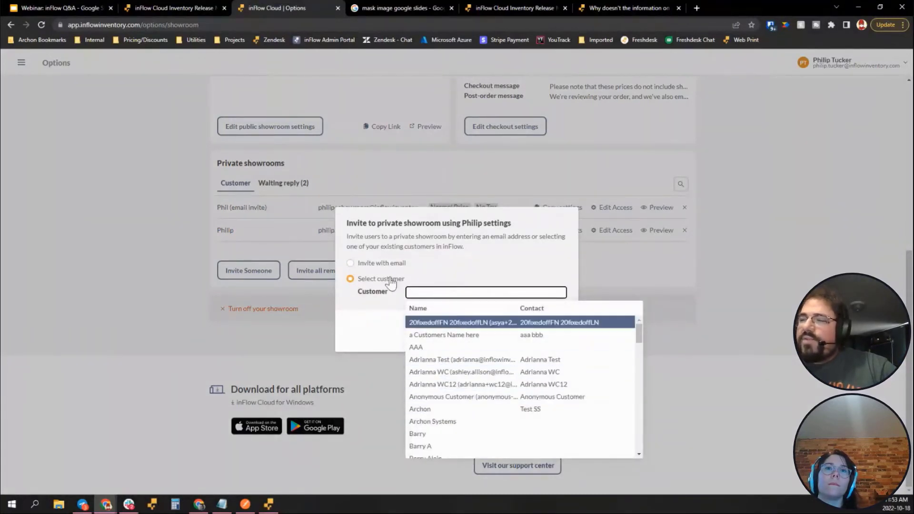
click(350, 264)
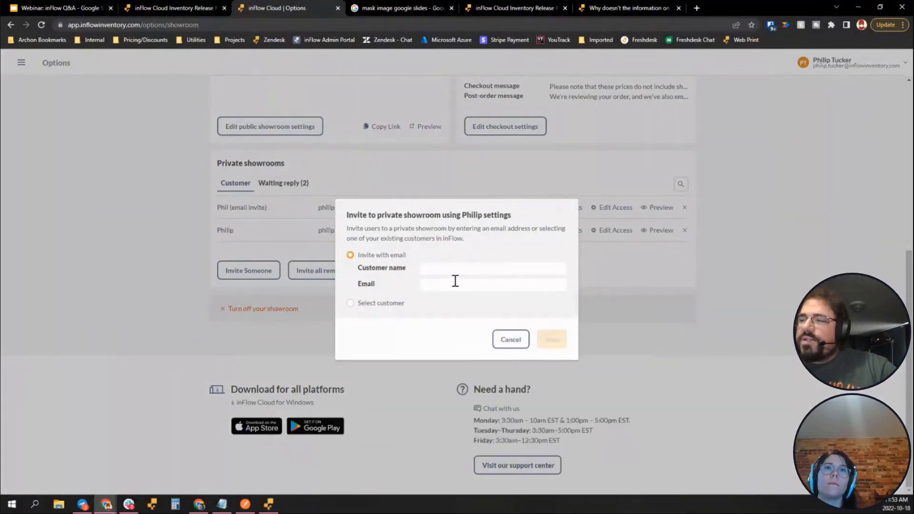
click(516, 341)
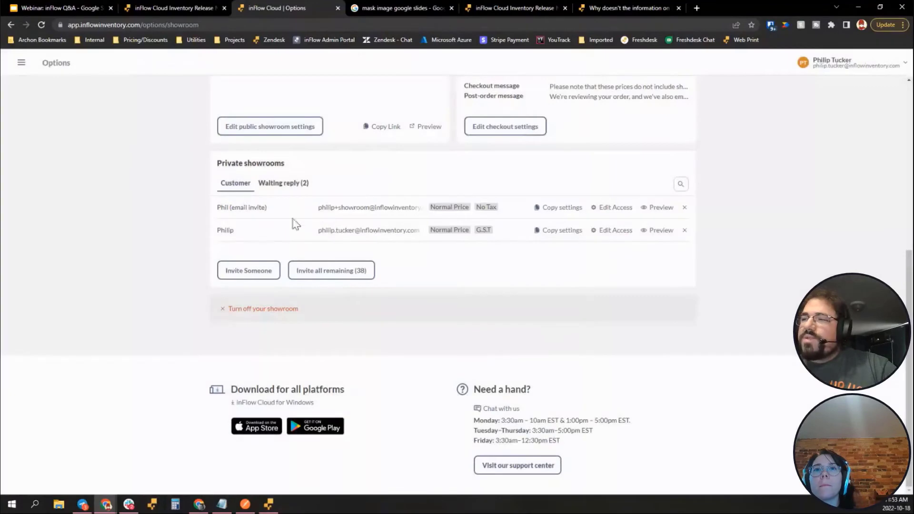
Step: Examine the second private showroom customer's product, stock, price and display settings, and close them without saving
click(621, 232)
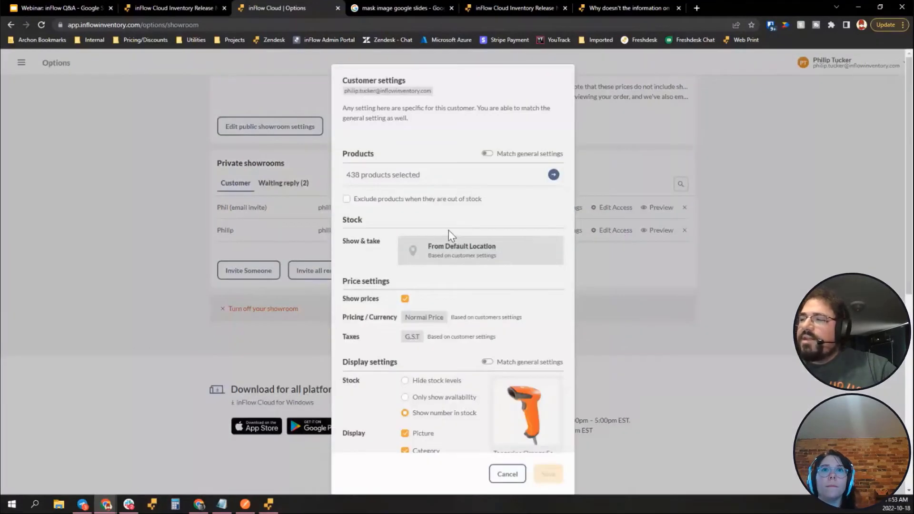
scroll(449, 233, down, 6)
scroll(449, 219, up, 6)
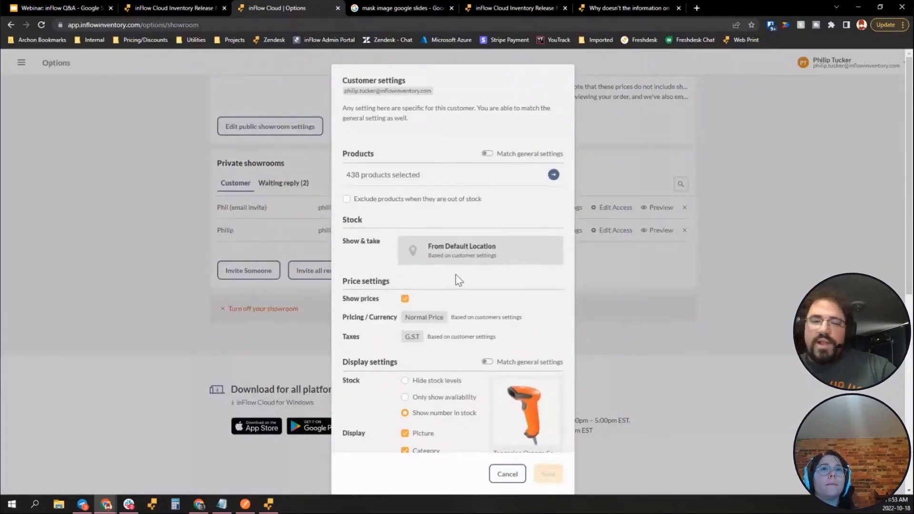
click(507, 474)
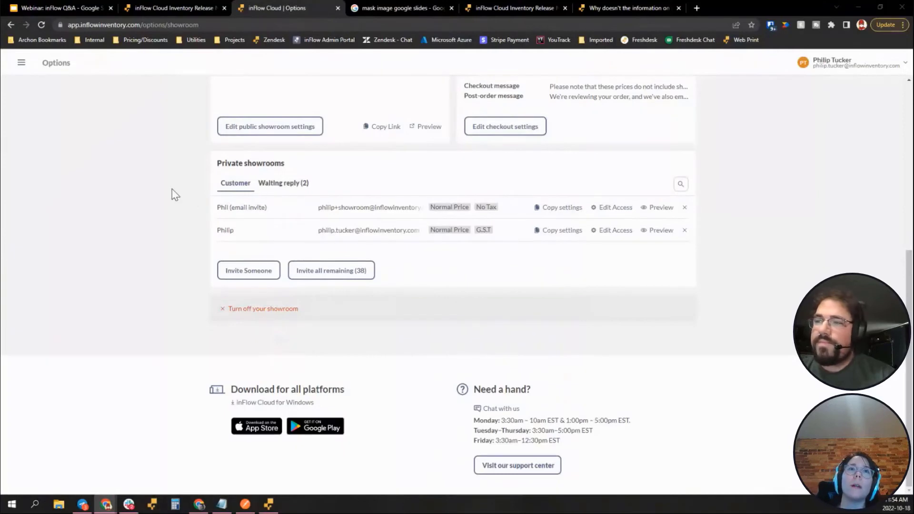
Step: Switch to the inFlow Cloud desktop app and replace the product view with a work order
scroll(174, 196, up, 6)
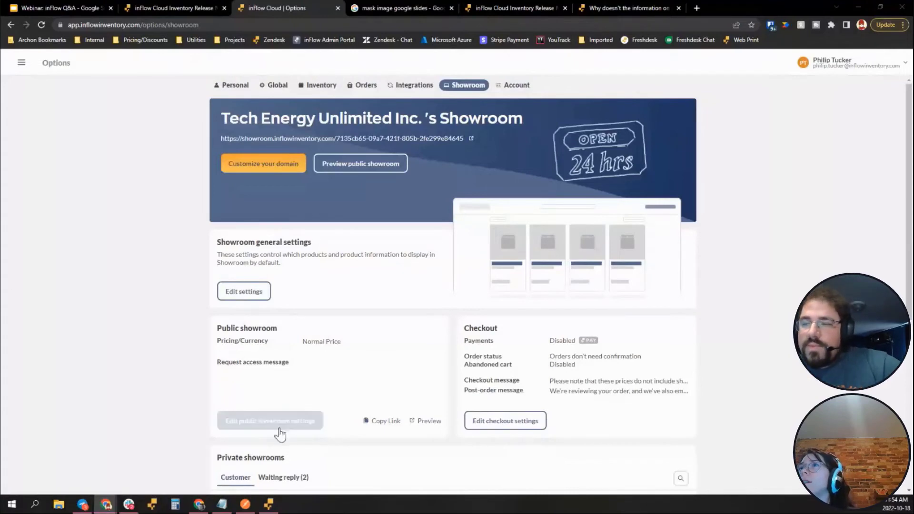
click(269, 504)
click(284, 308)
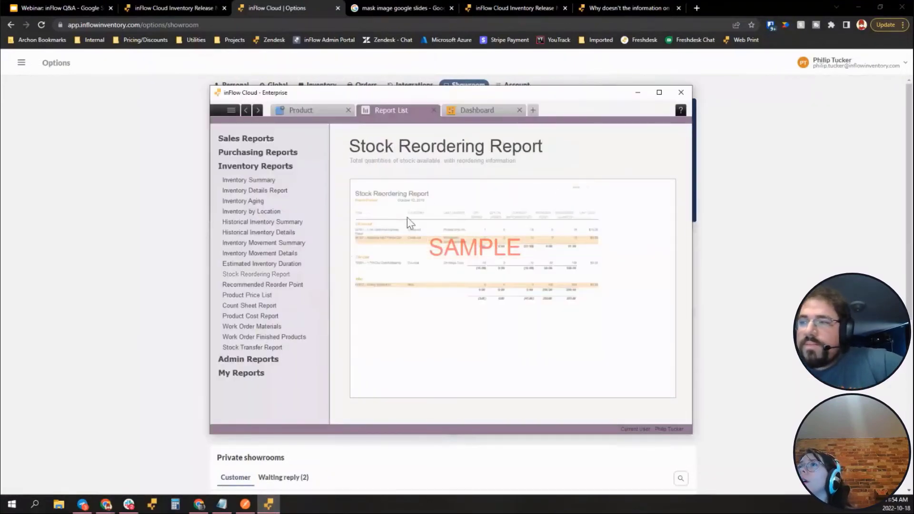
click(310, 109)
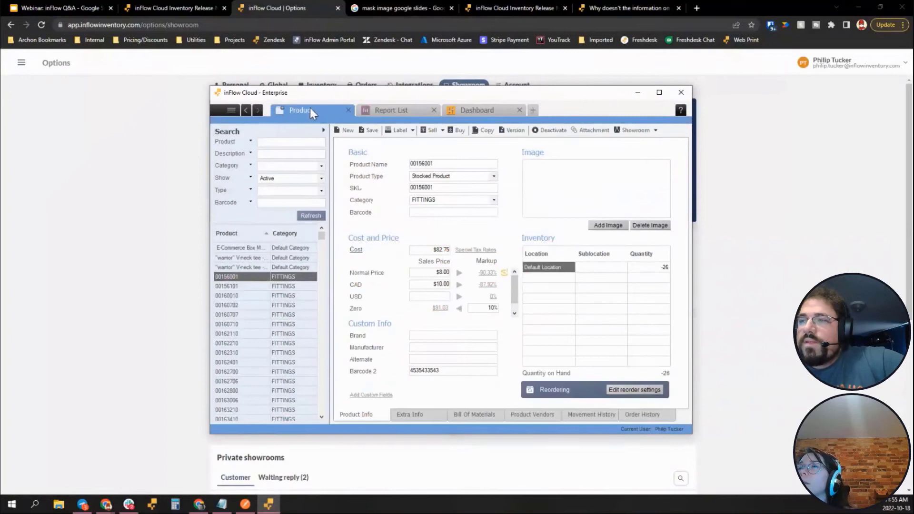
click(232, 110)
click(367, 388)
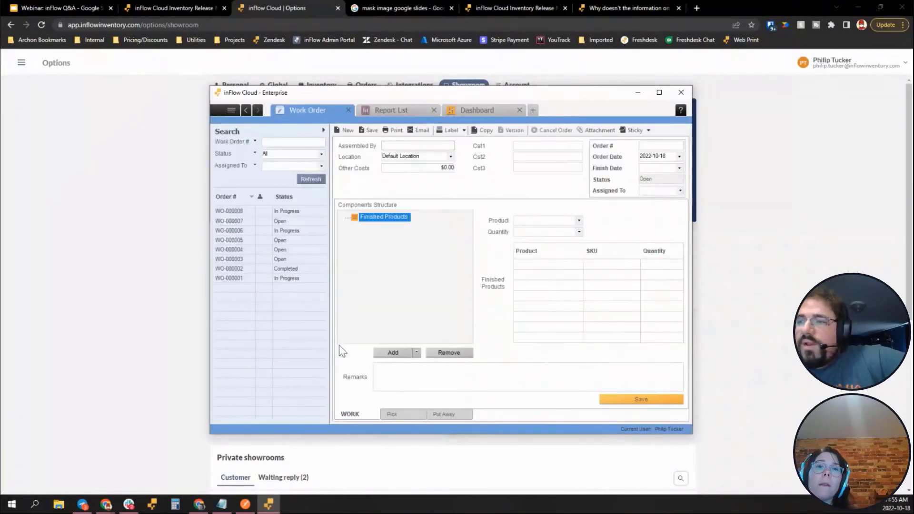
Step: Open the in-progress work order for Finished Prod, and review its component structure, picked components and put-away list
click(285, 212)
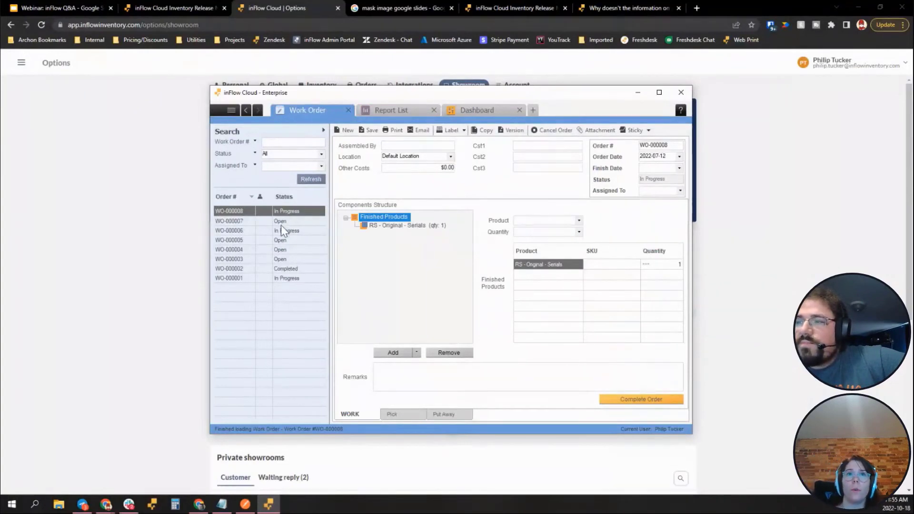
click(283, 230)
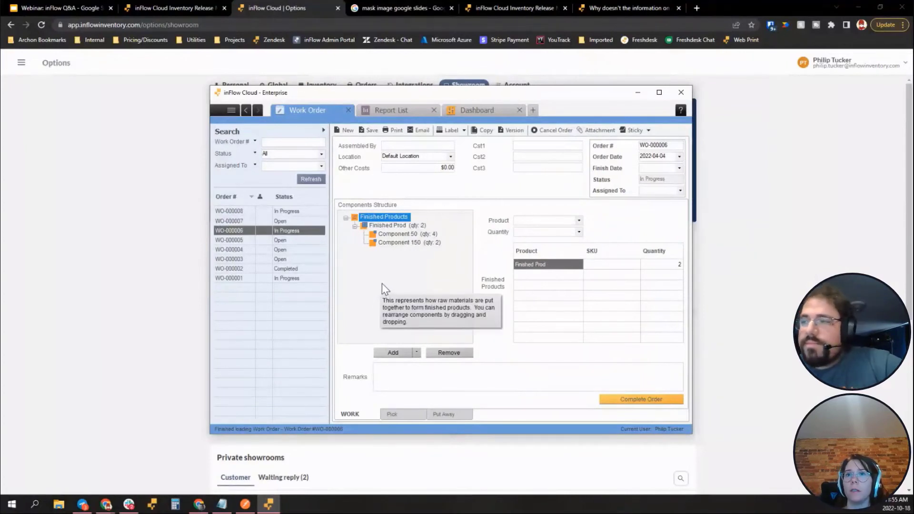
click(415, 415)
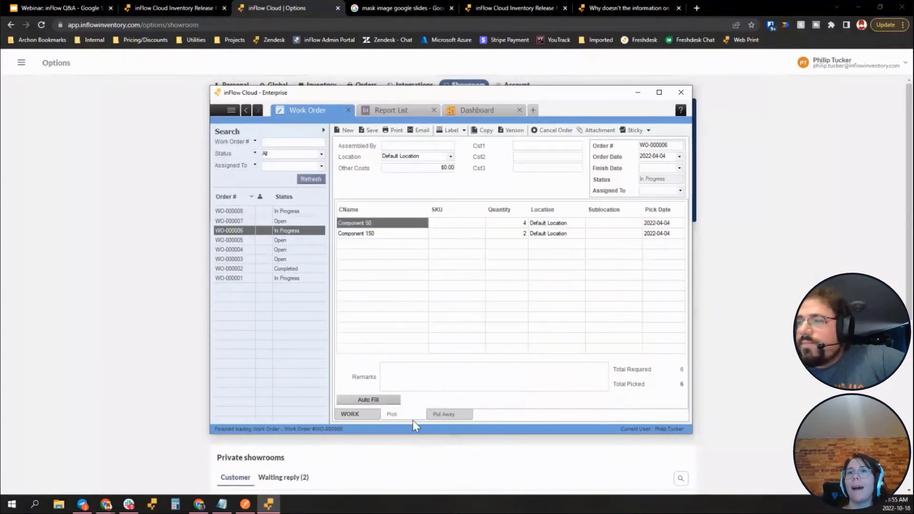
click(439, 416)
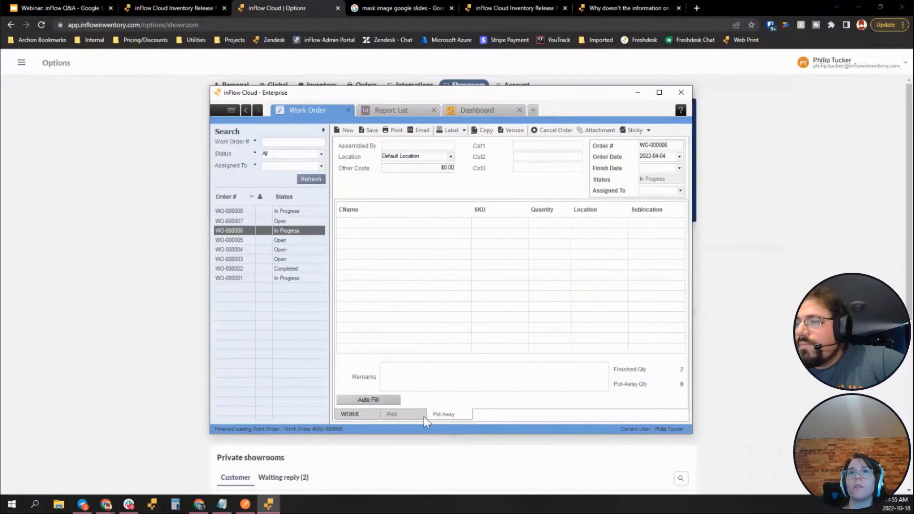
click(364, 414)
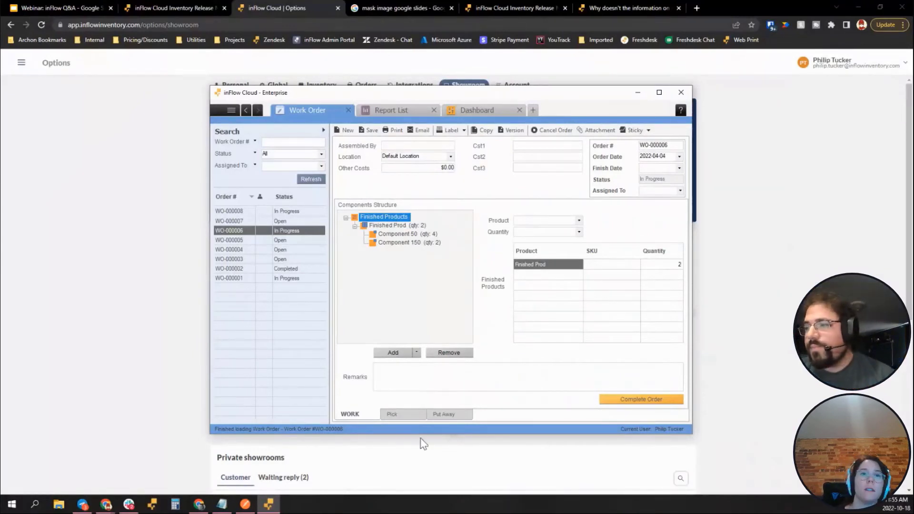
click(395, 414)
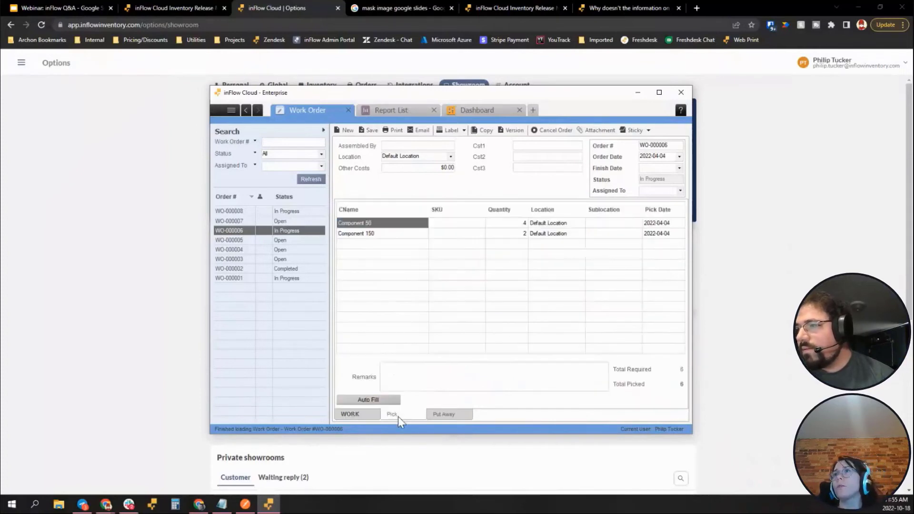
Step: Review the component structure of the in-progress work order and the actions available for Finished Prod
click(371, 415)
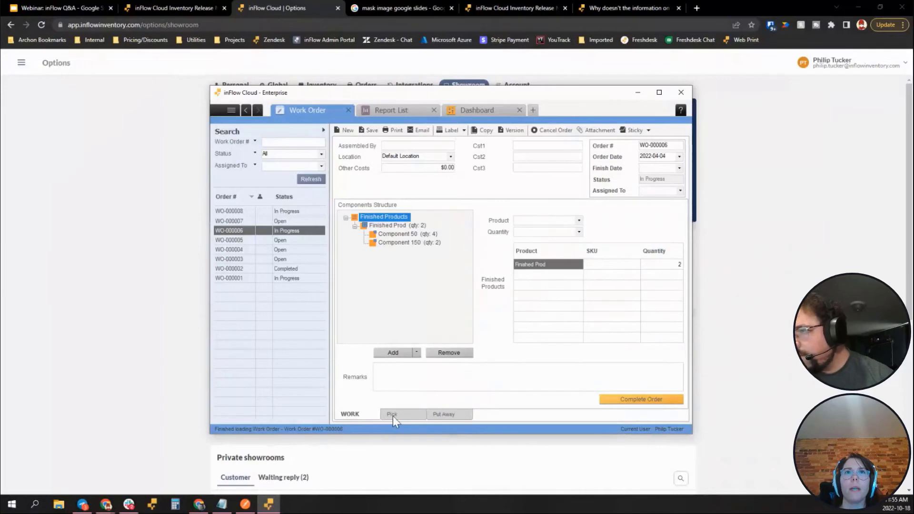
right_click(396, 227)
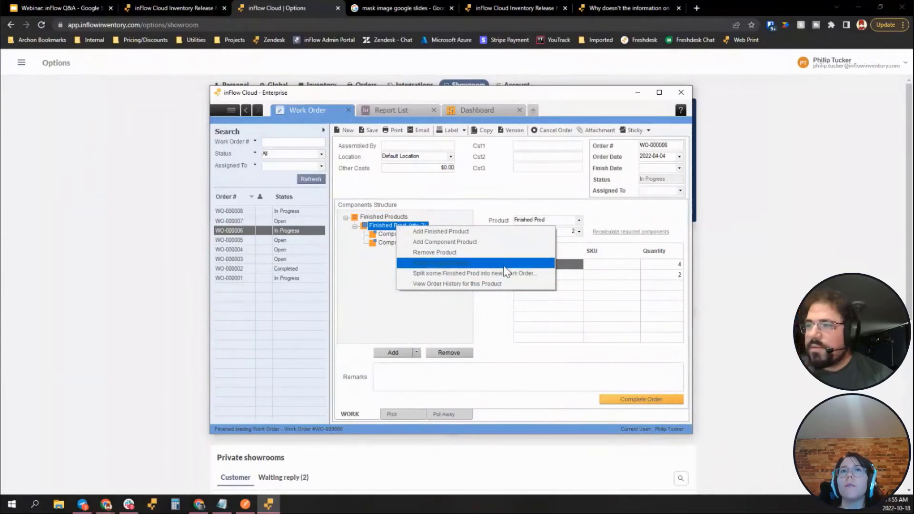
click(435, 198)
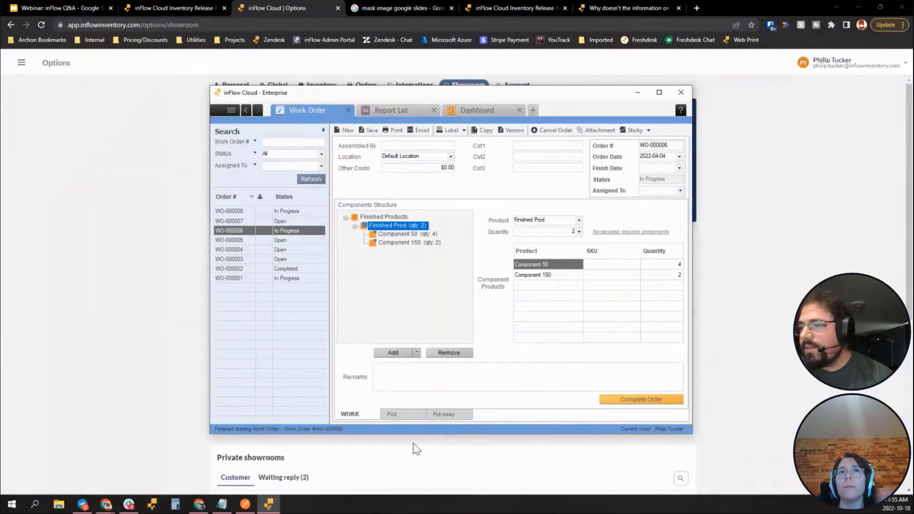
Step: Set the picked quantities to 2 for Component 50 and 1 for Component 150, and the put-away quantity of Finished Prod to 1
click(410, 418)
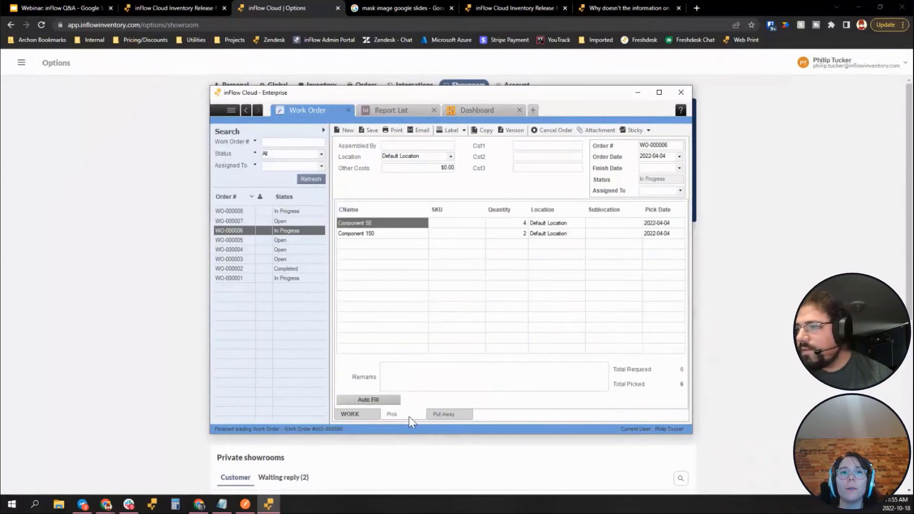
click(513, 222)
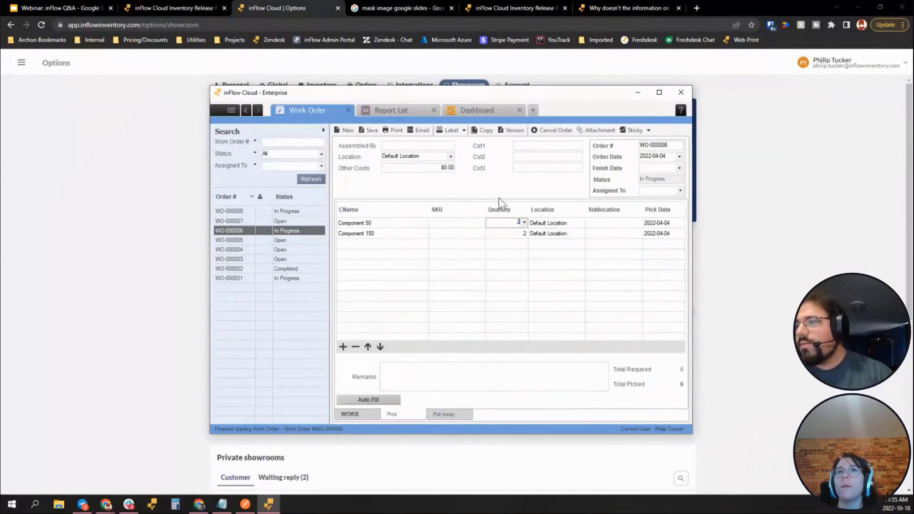
click(373, 418)
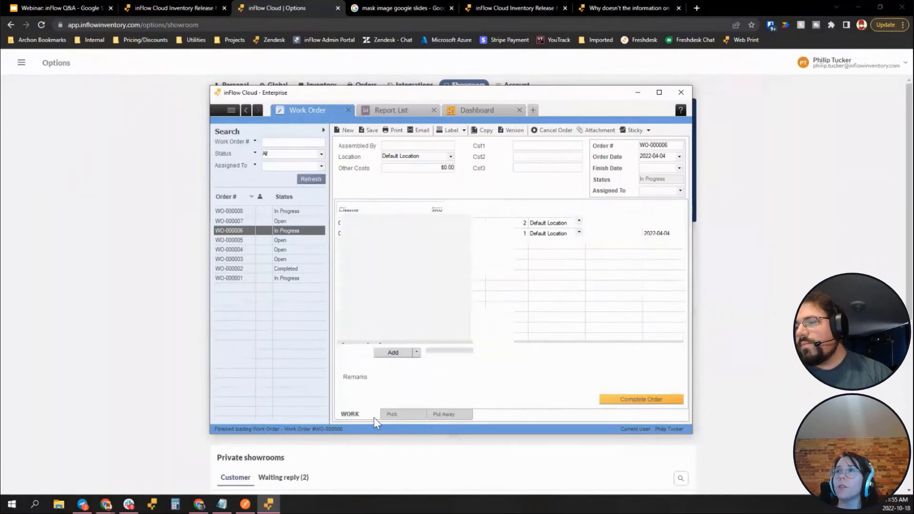
click(434, 415)
click(380, 399)
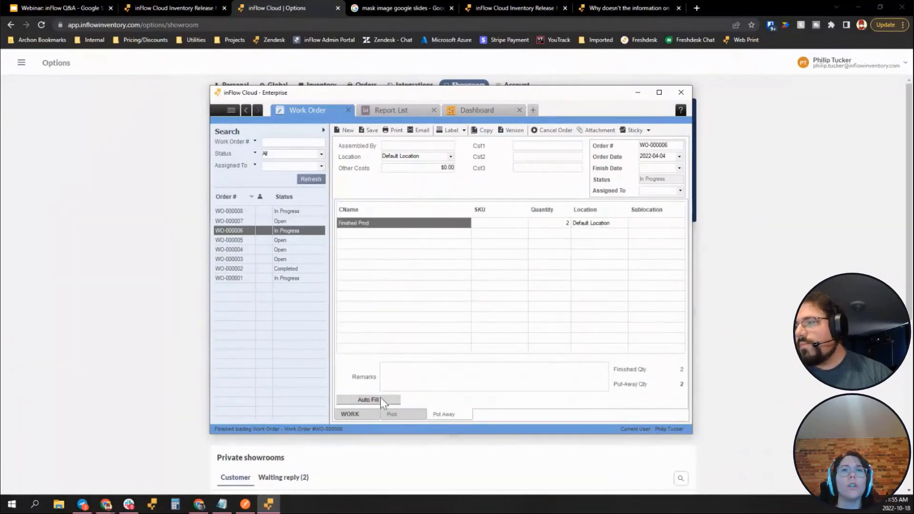
click(556, 223)
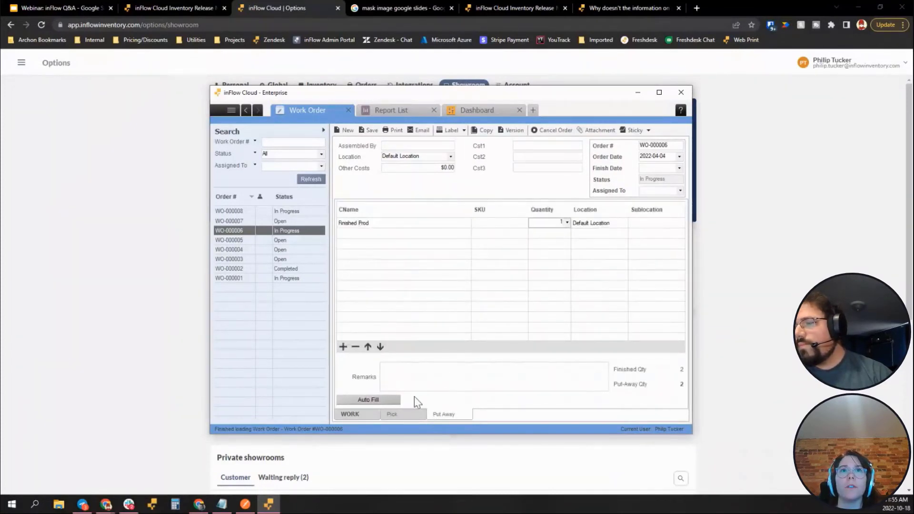
Step: Split a quantity of 1 Finished Prod from the work order into a new work order
click(370, 415)
right_click(410, 227)
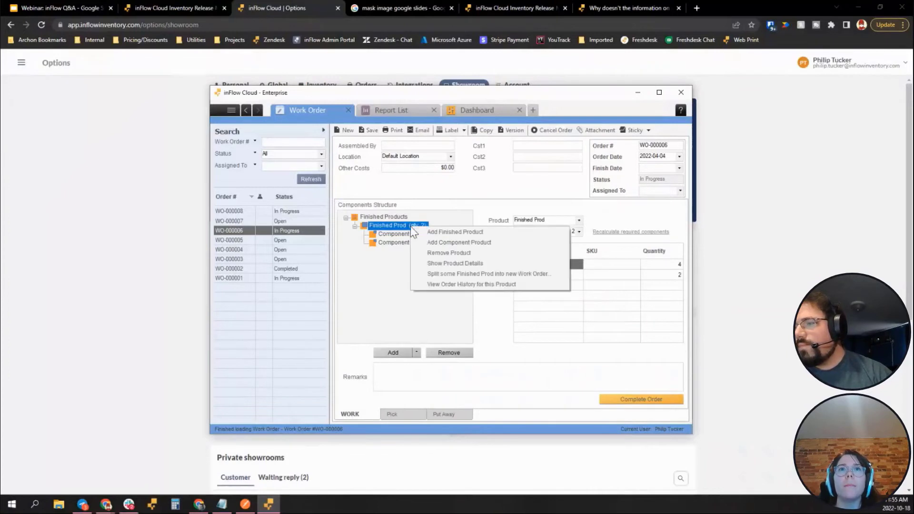
click(452, 275)
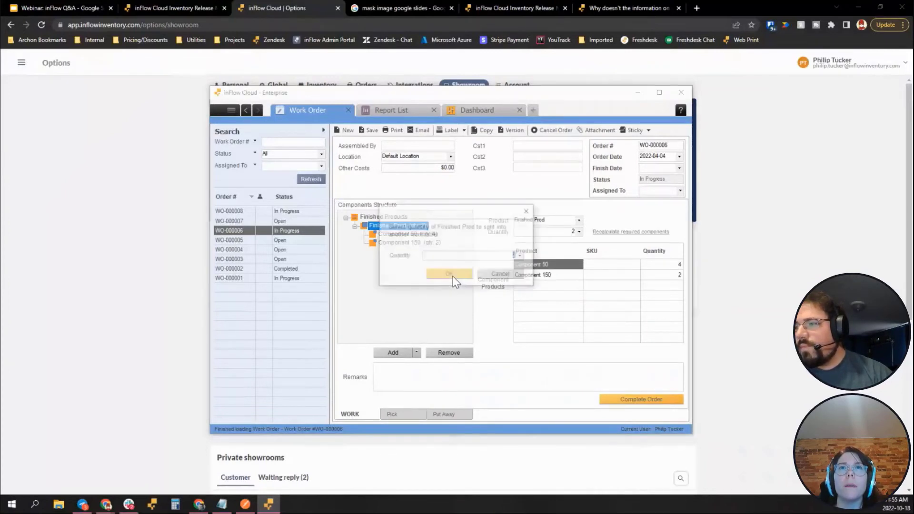
click(522, 256)
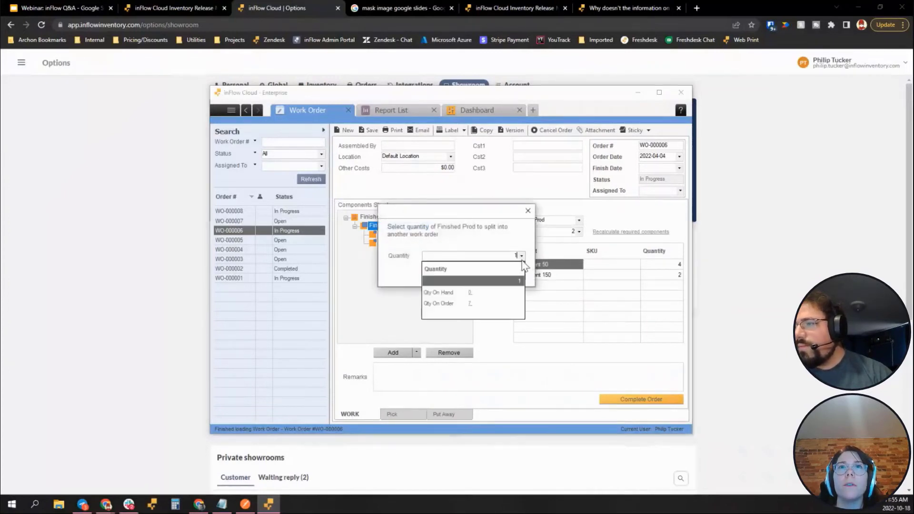
click(469, 256)
click(454, 274)
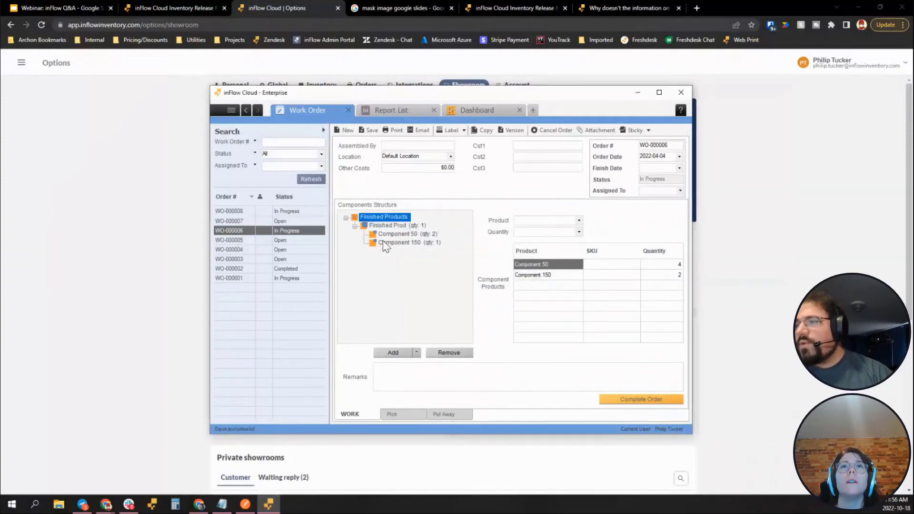
Step: Examine Finished Prod in both split work orders and the actions available for it and Component 50
click(389, 227)
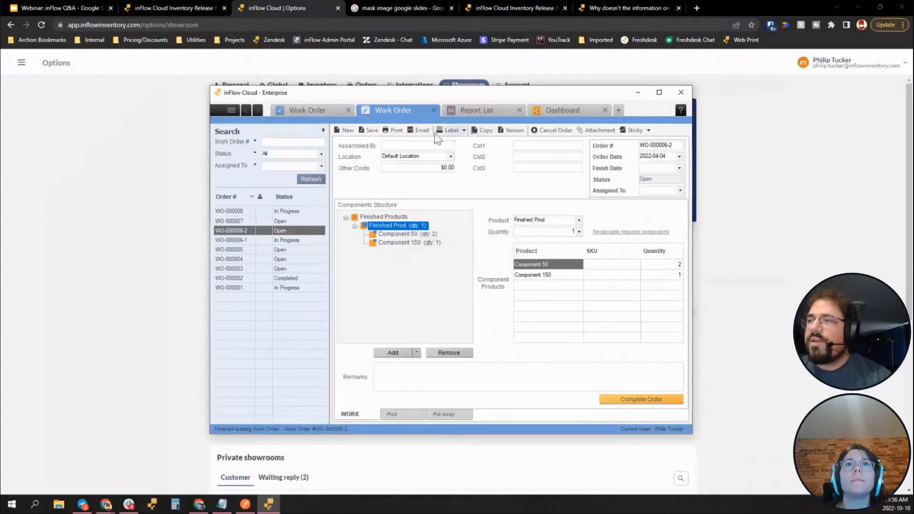
click(309, 110)
click(388, 226)
right_click(388, 231)
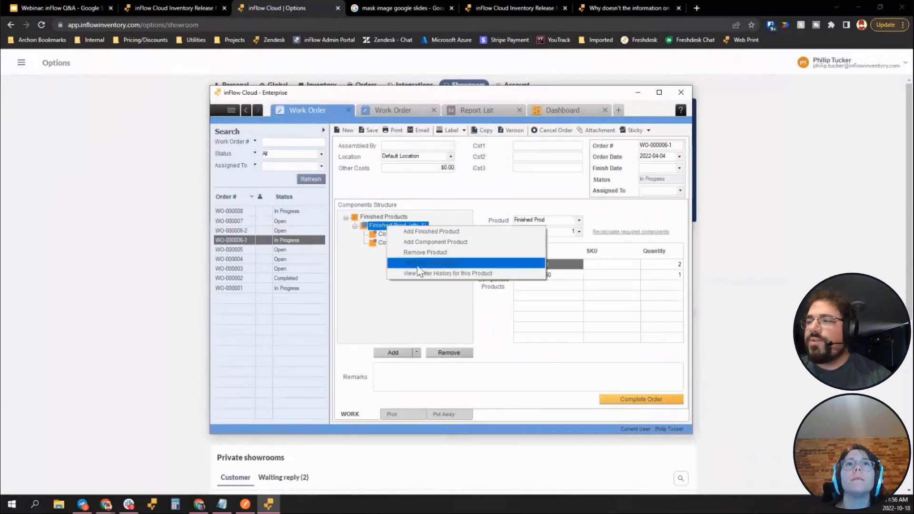
click(397, 112)
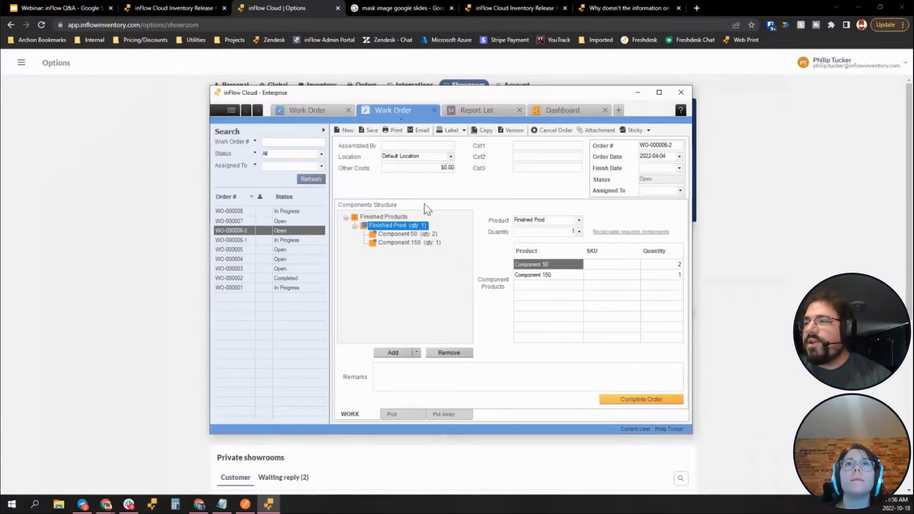
right_click(395, 236)
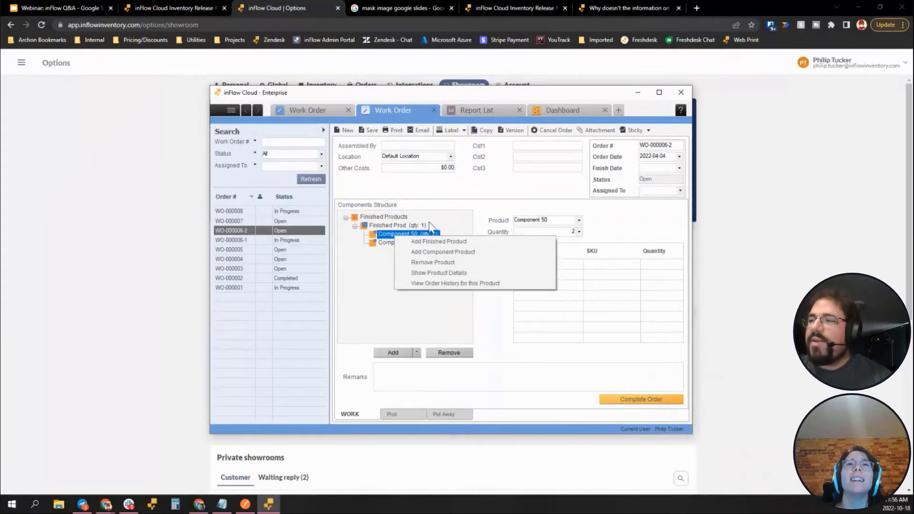
click(395, 226)
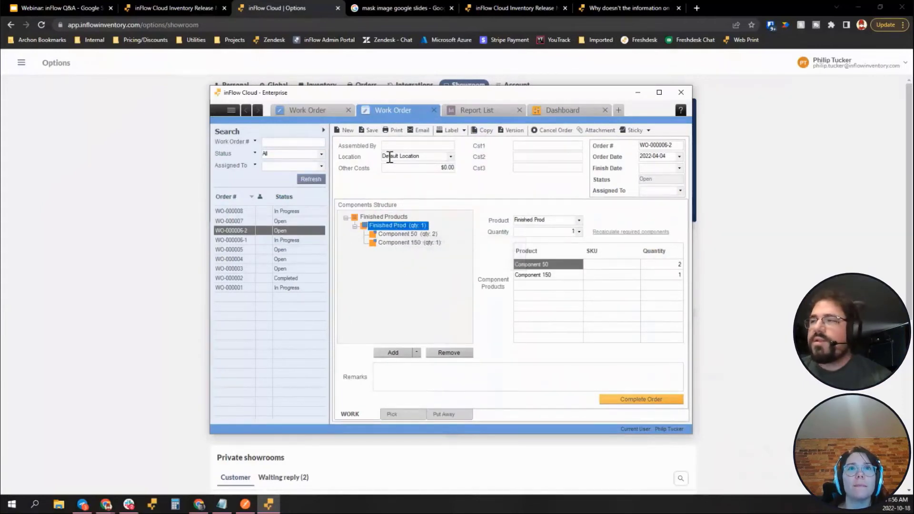
Step: Compare the order numbers, statuses and component structures of the two split work orders
click(314, 111)
drag(676, 145, 624, 148)
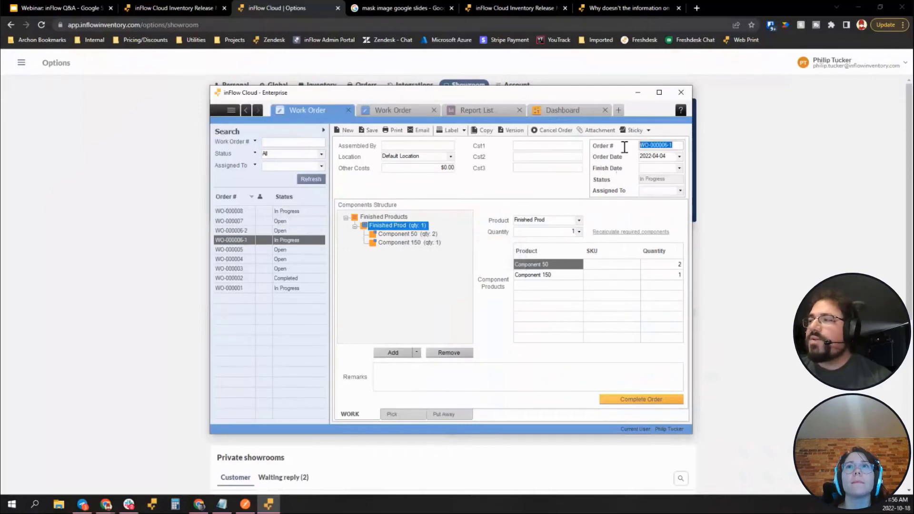
click(669, 145)
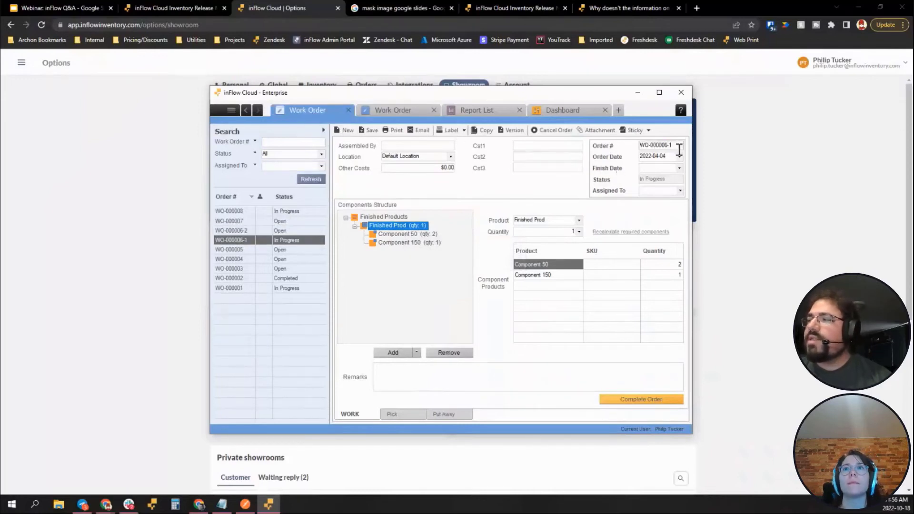
click(393, 110)
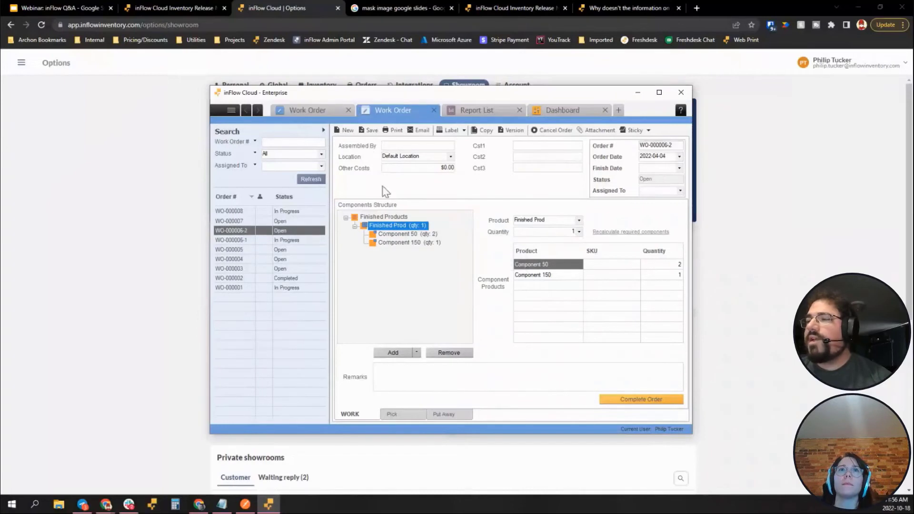
click(310, 109)
click(406, 112)
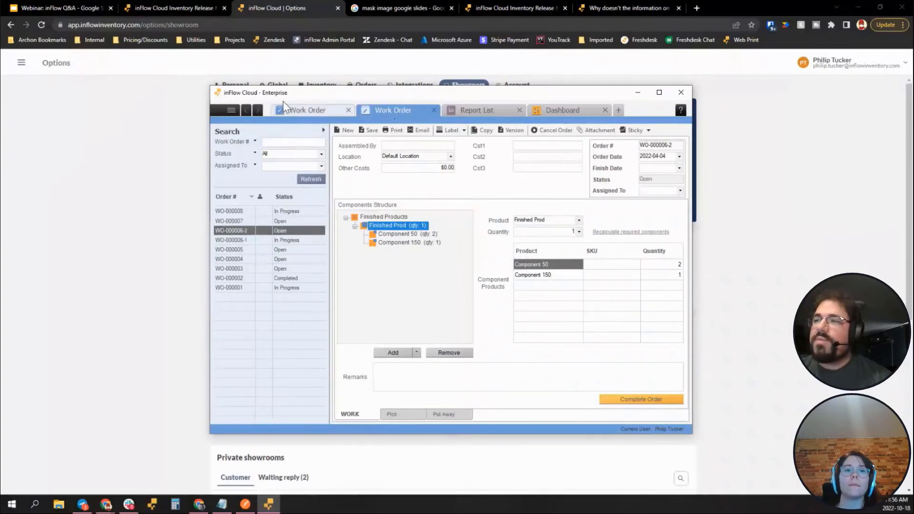
Step: Check the pick and put-away lists of the in-progress split work order and complete that order
click(308, 114)
click(415, 416)
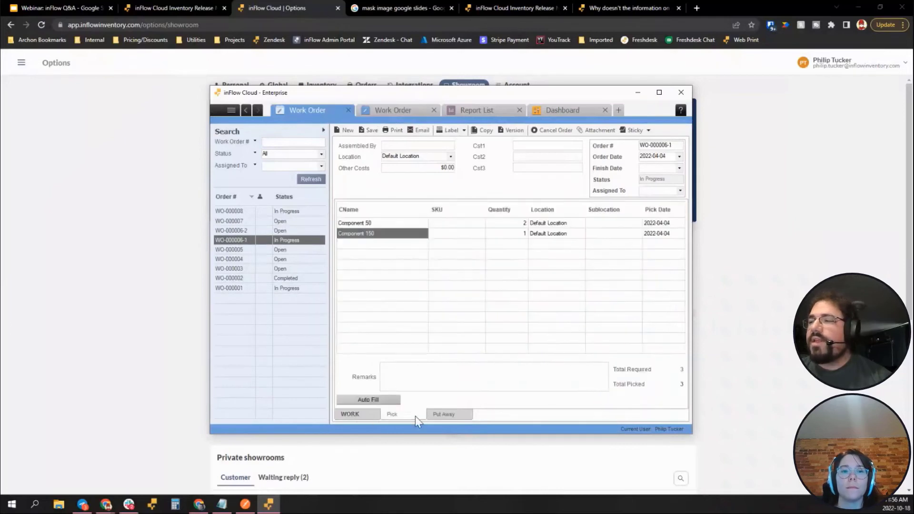
click(445, 418)
click(364, 417)
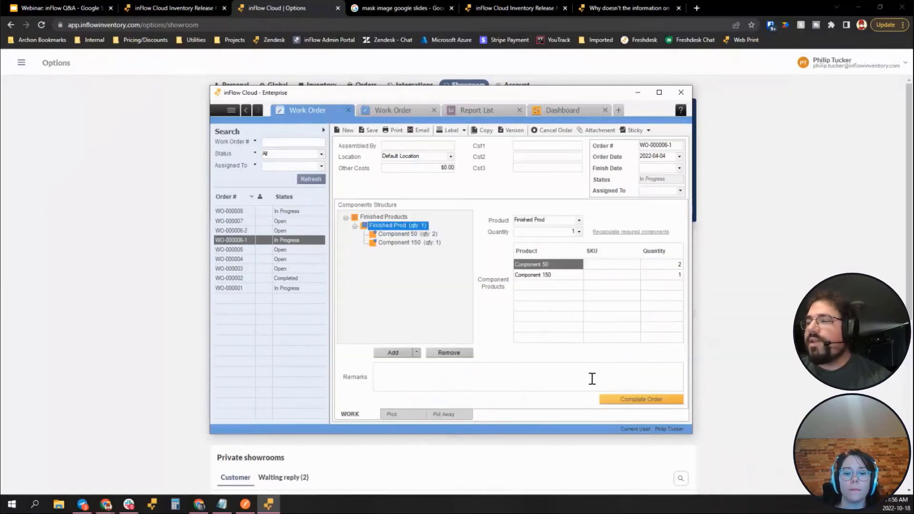
click(614, 399)
Step: Review the open split work order's put-away list and compare that order with the completed one
click(393, 110)
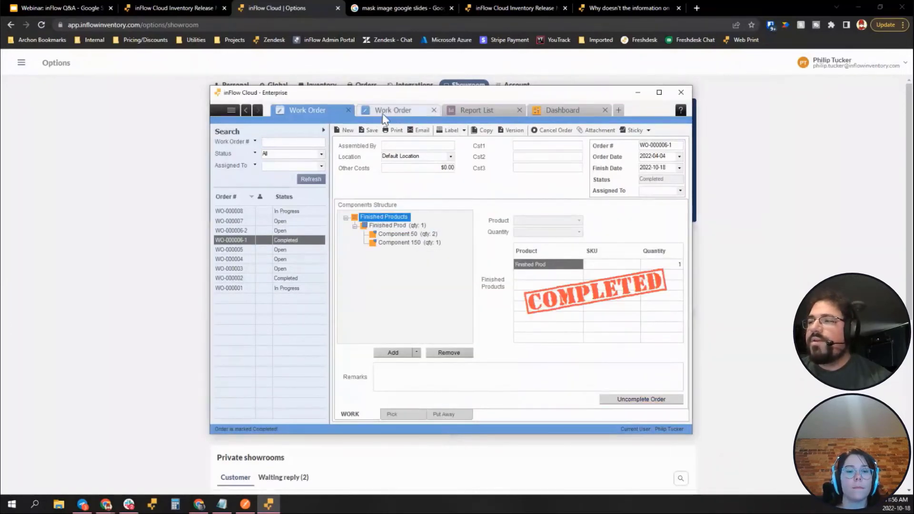
click(436, 419)
click(347, 415)
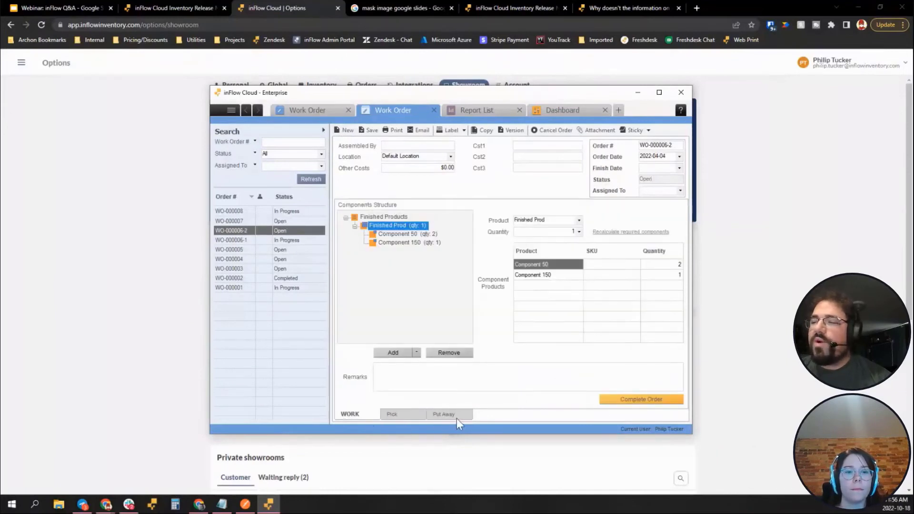
click(324, 109)
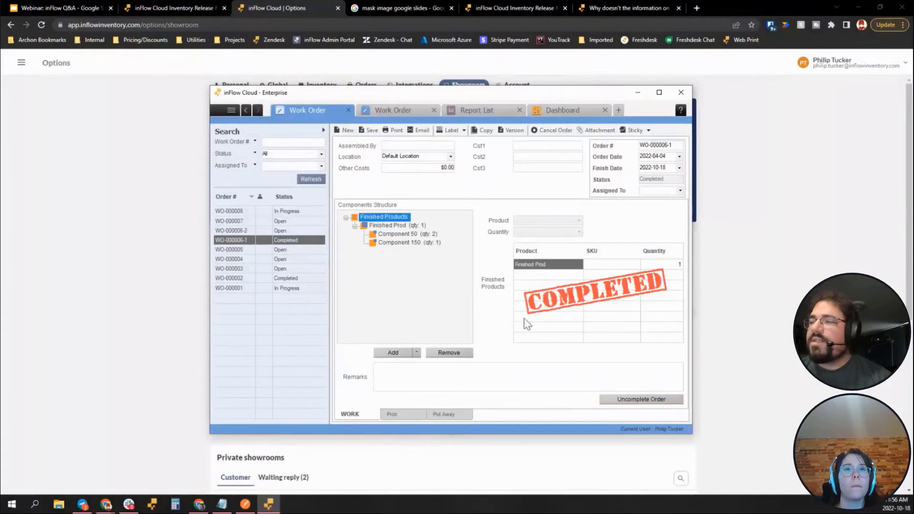
click(398, 227)
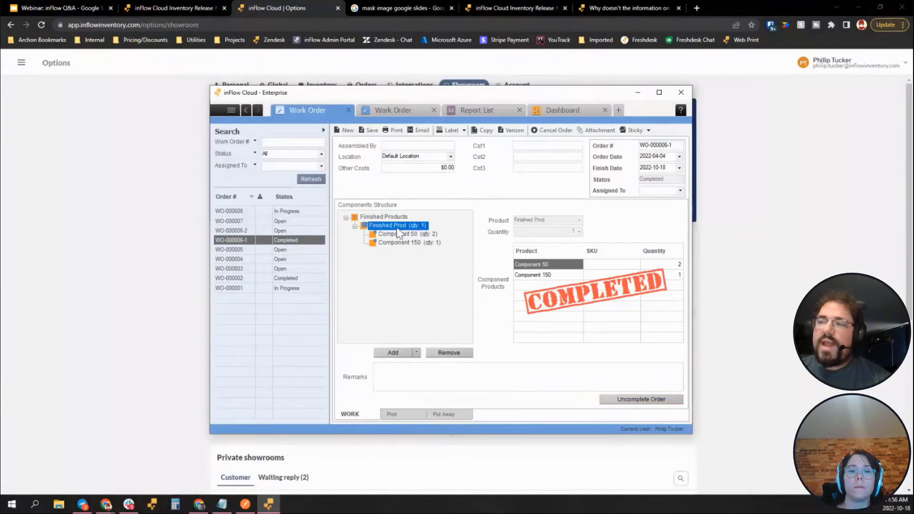
click(383, 108)
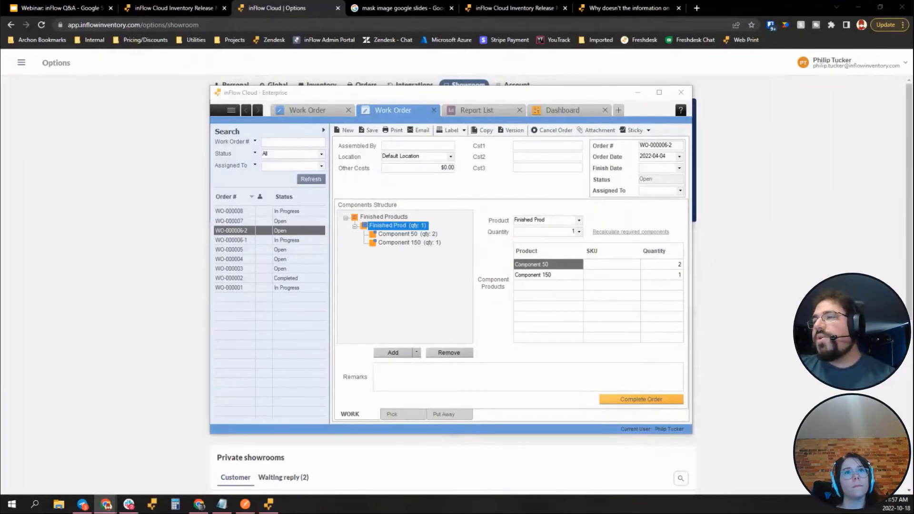
click(318, 109)
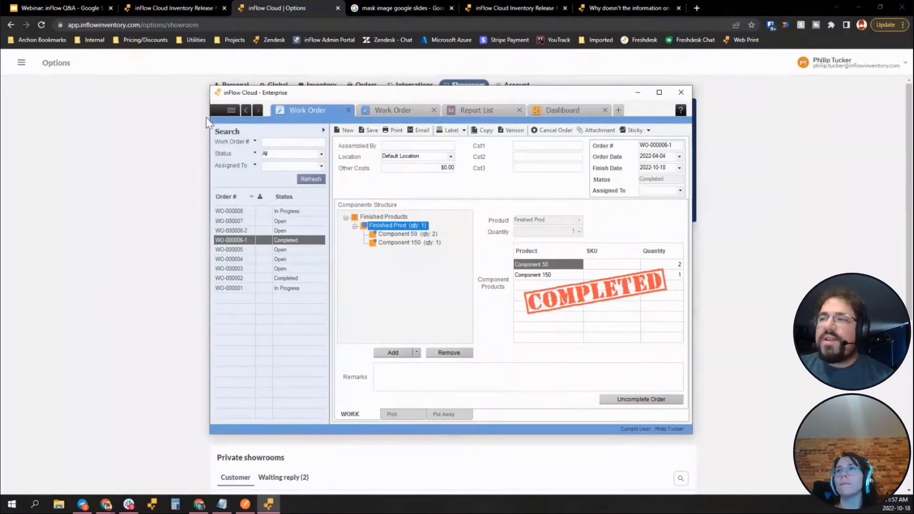
Step: Replace the completed work order view with the purchase order list and open the most recent Star Labs purchase order
click(231, 110)
mouse_move(257, 241)
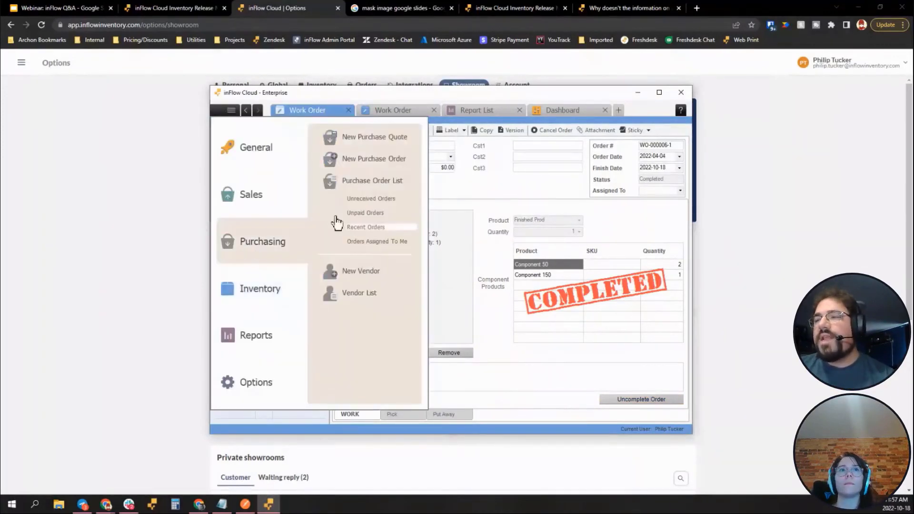
click(372, 181)
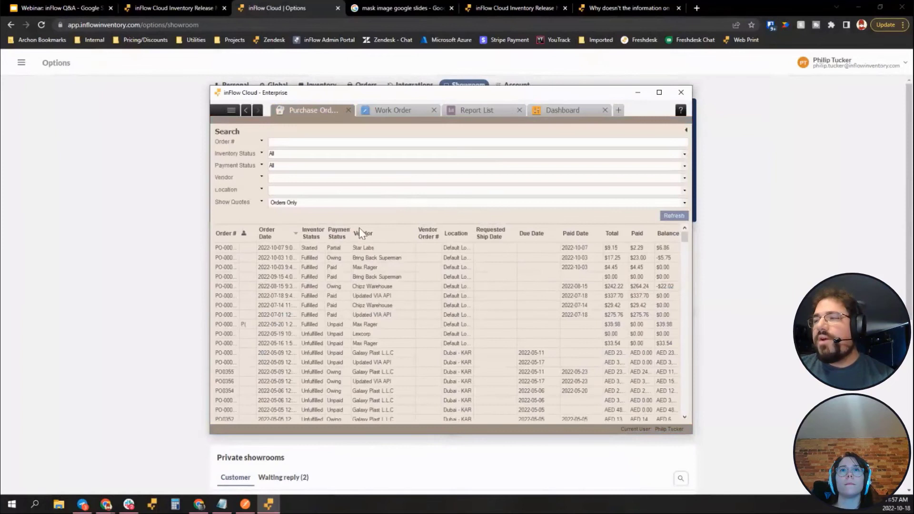
double_click(269, 247)
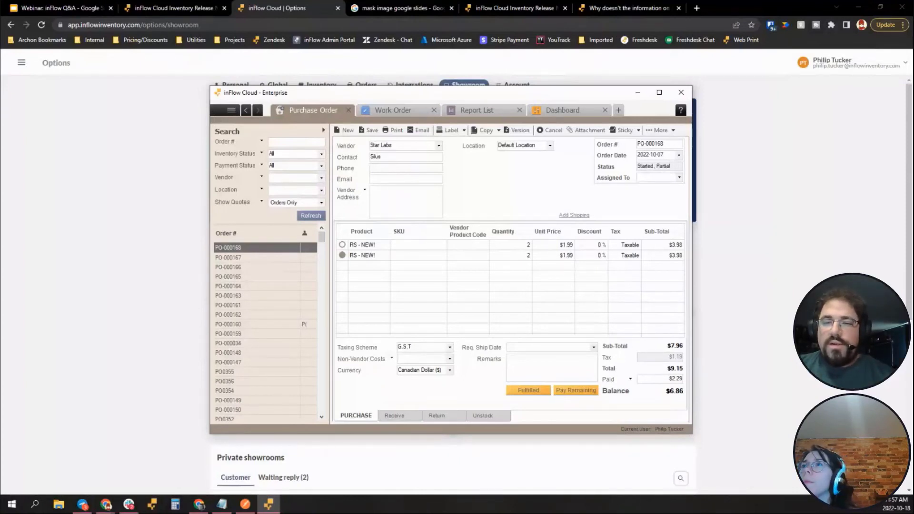
Step: Switch to the browser and open the inFlow Cloud API documentation at cloudapi.inflowinventory.com/docs/index.html in a new tab
key(alt+Tab)
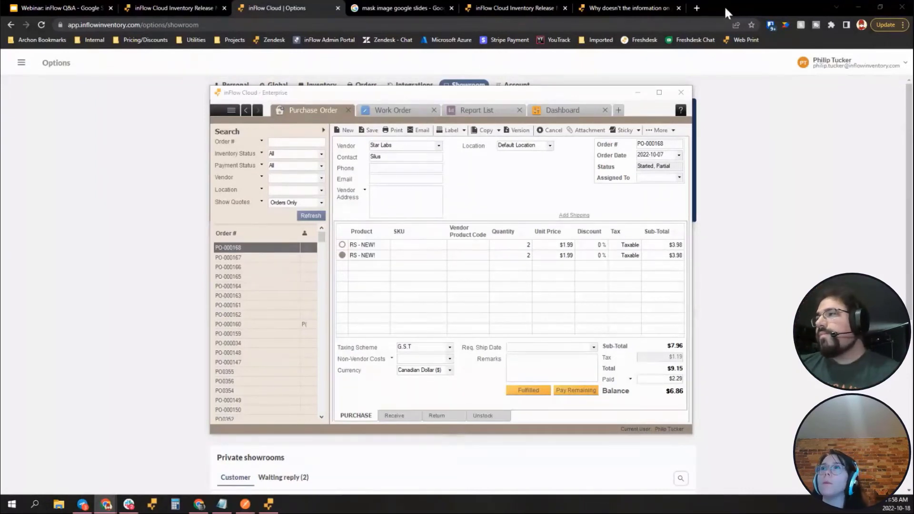
click(693, 6)
text(inflow)
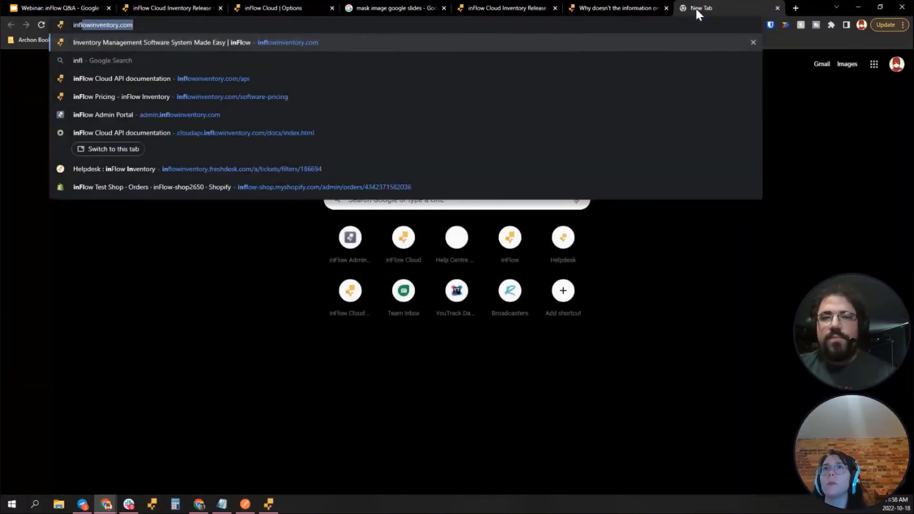
text(inventory.com/)
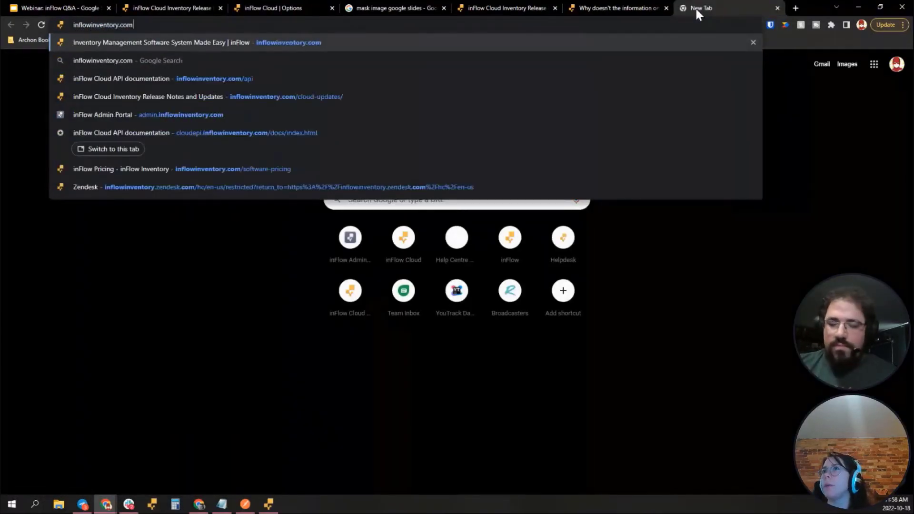
key(Down)
key(Down)
key(Down)
key(Down)
key(Down)
key(Return)
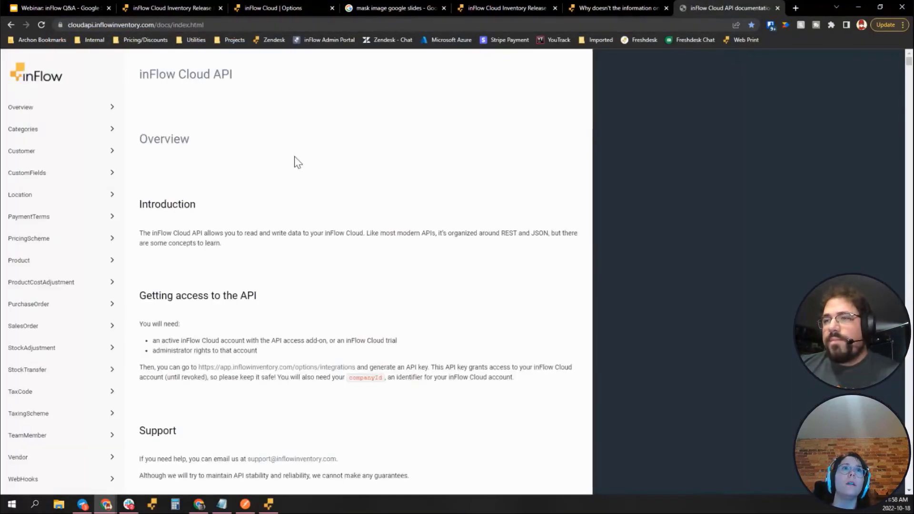
Step: Open the Product section's "Get a product" endpoint in the API documentation and review its path parameters and response fields
click(41, 262)
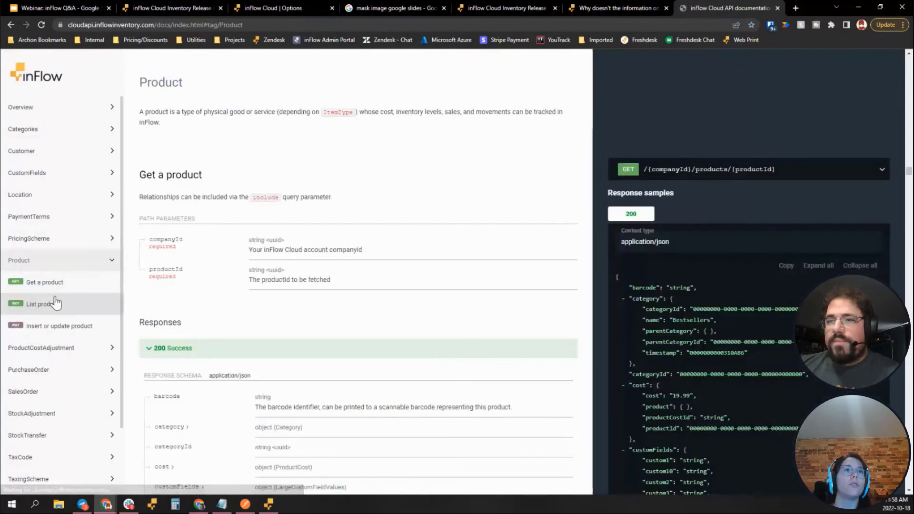
click(48, 289)
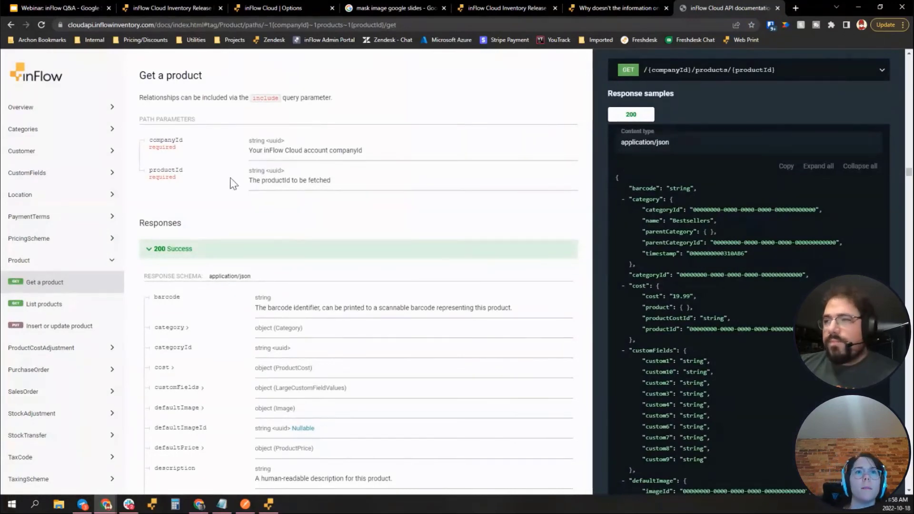
scroll(295, 235, down, 1)
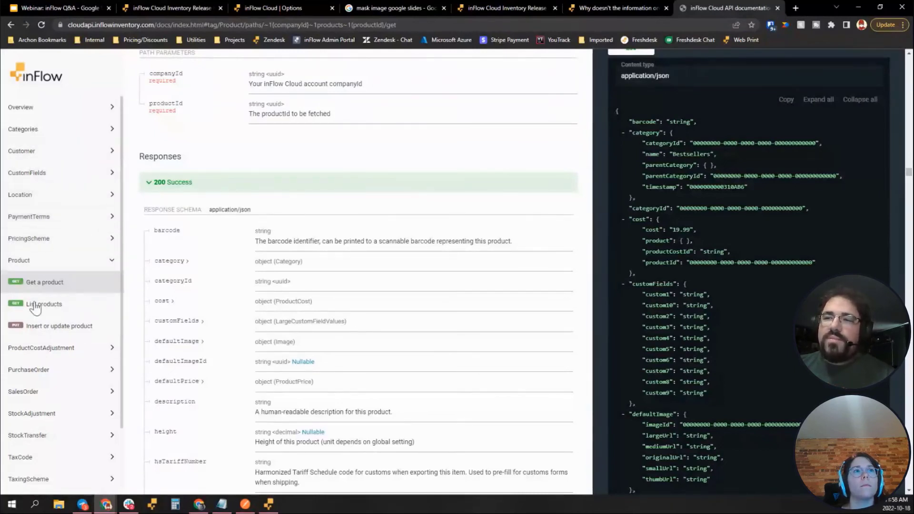
scroll(61, 400, down, 1)
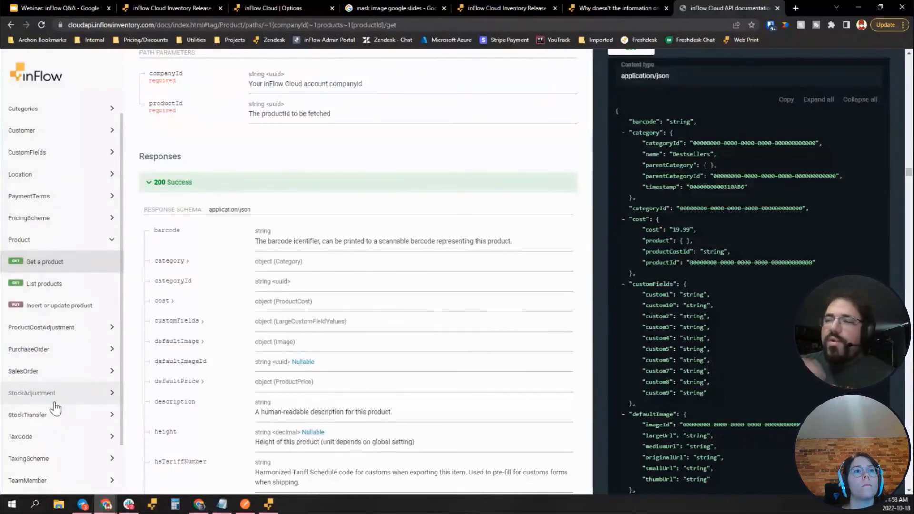
scroll(266, 286, up, 3)
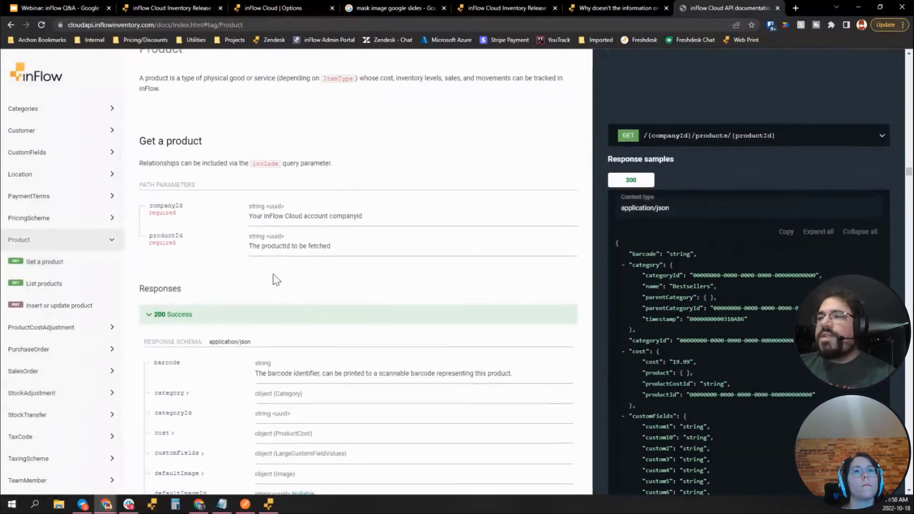